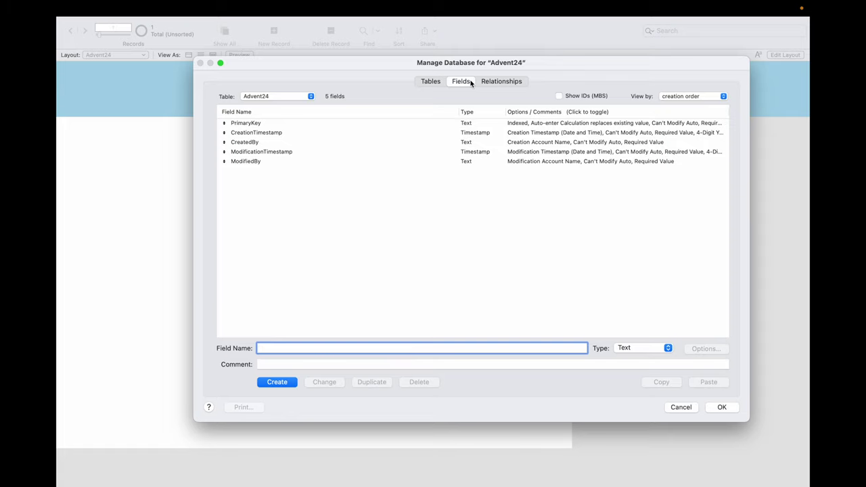
Step: Show the Tables list in Manage Database, listing the single Advent24 table
click(426, 83)
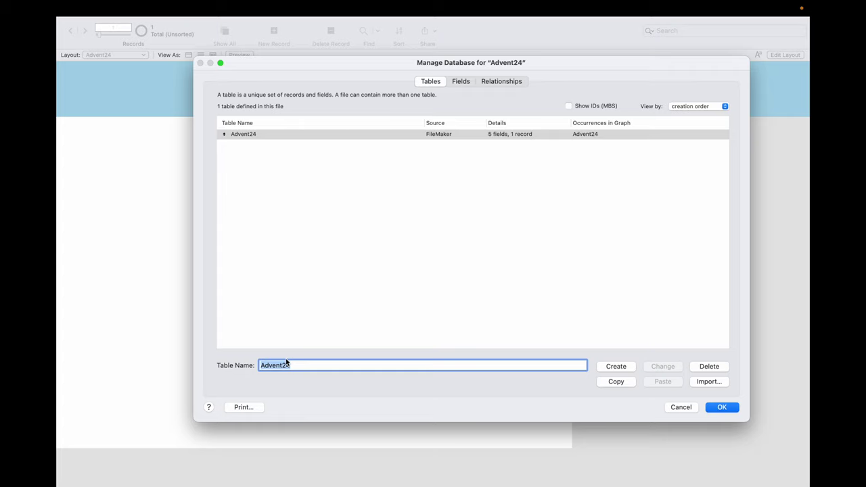
Step: Change the table name from Advent24 to Giftee
text(G)
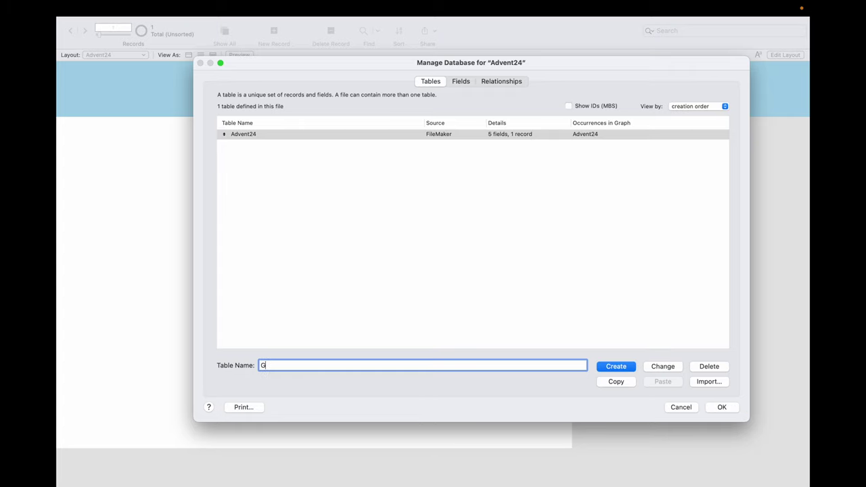
text(iftee)
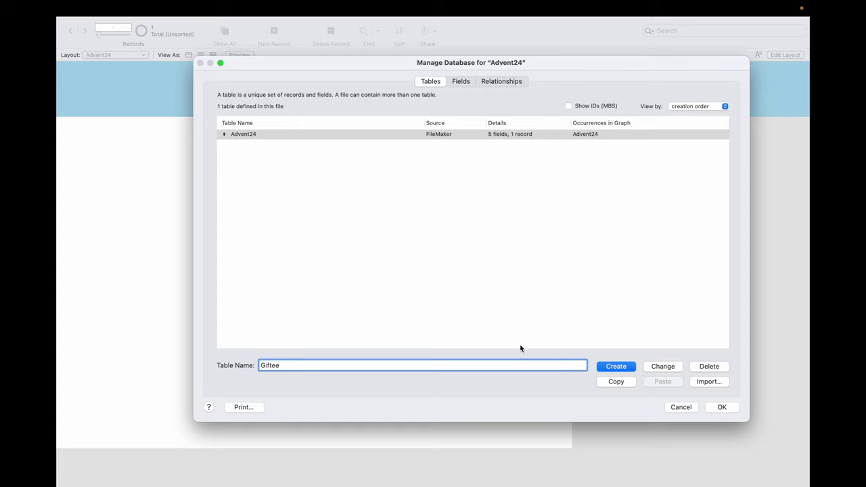
click(665, 371)
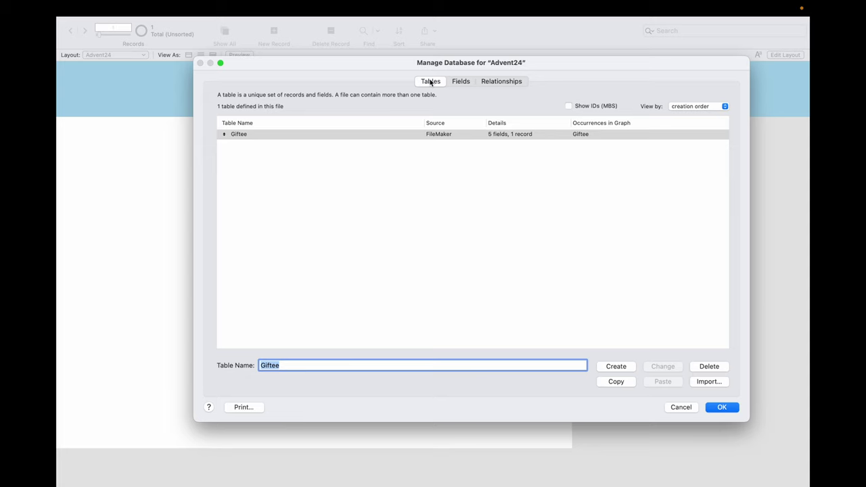
Step: Create first_name and last_name text fields in the Giftee table
click(461, 81)
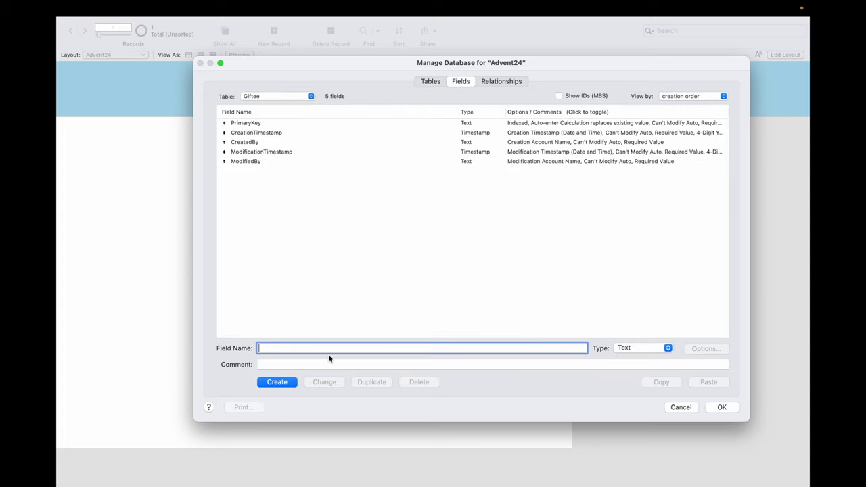
text(first)
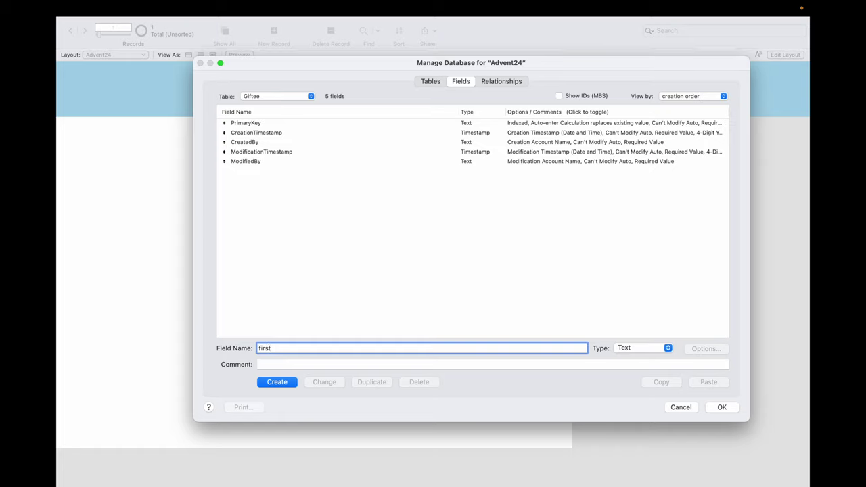
text(_)
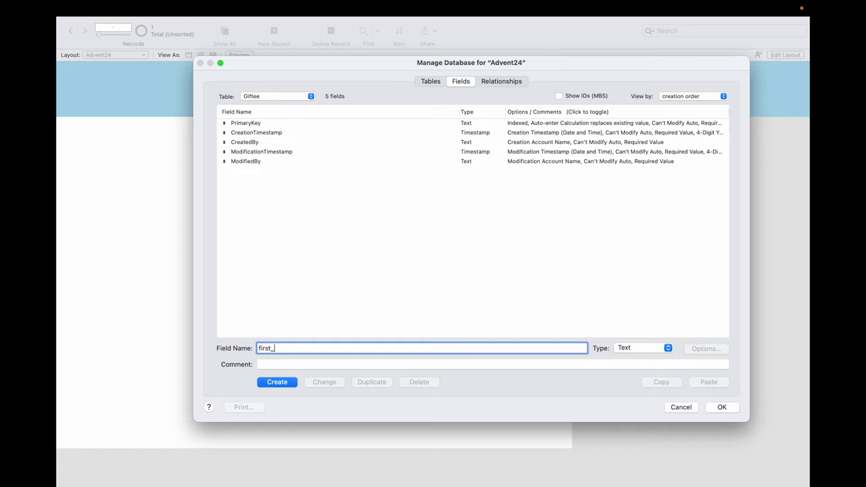
text(name)
click(292, 383)
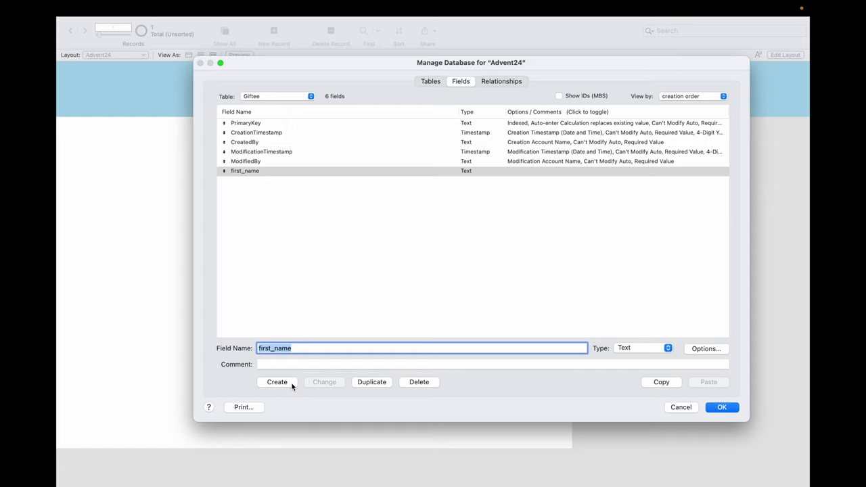
key(BackSpace)
text(last)
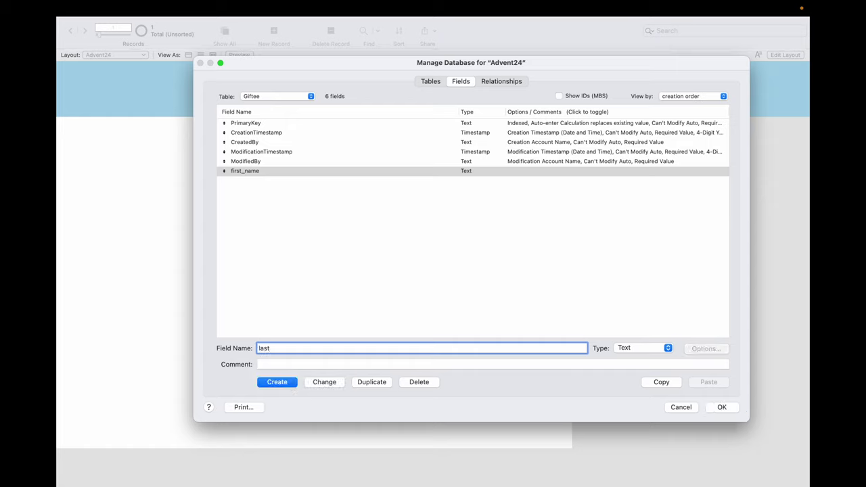
text(_name)
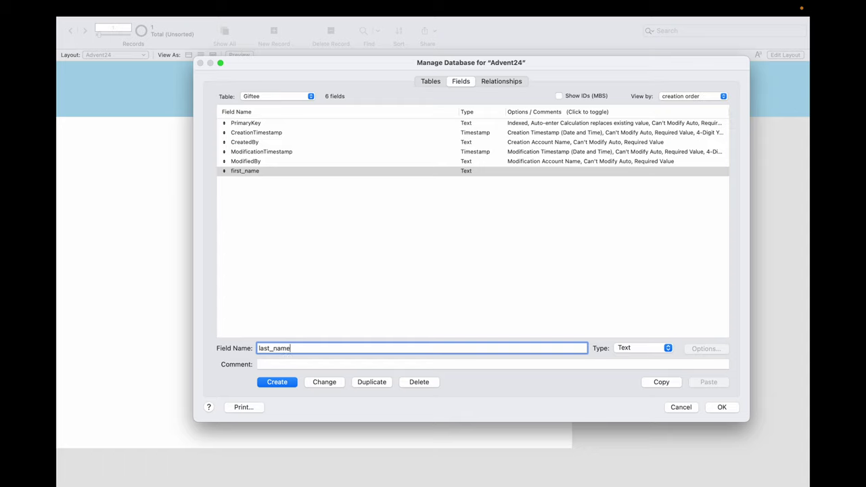
click(278, 383)
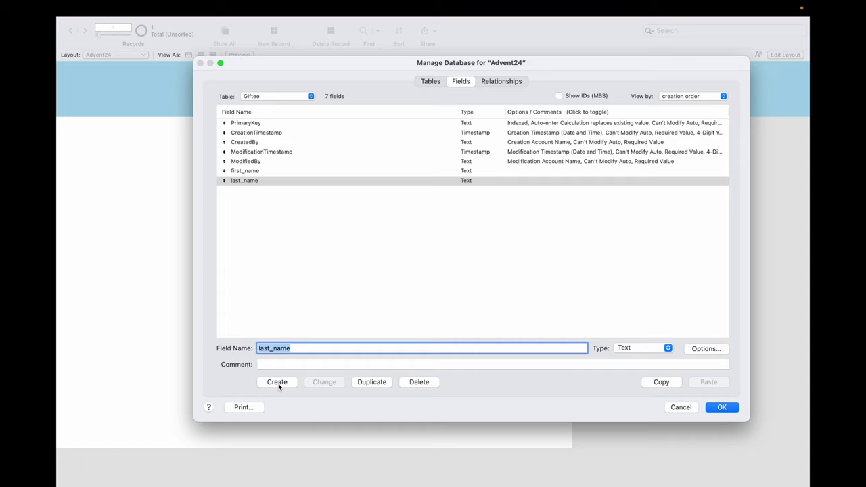
Step: Add a Birthday field of type Date, accepting the conversion warning
text(Bi)
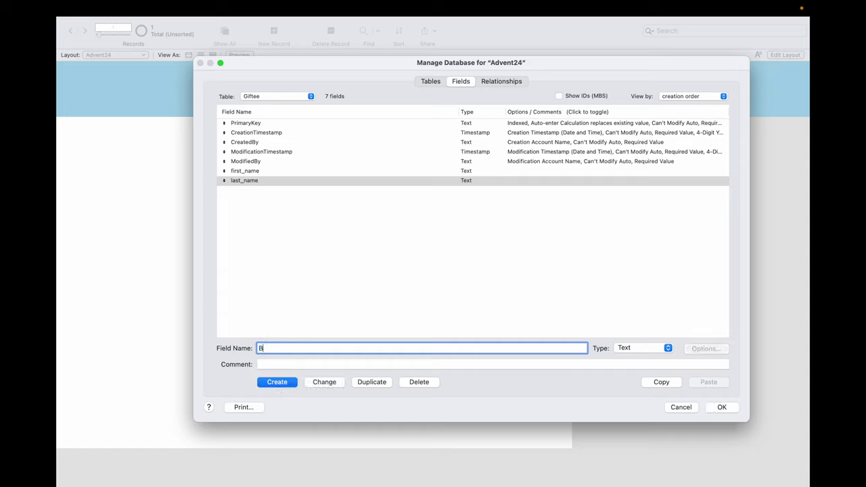
text(rthday)
click(290, 383)
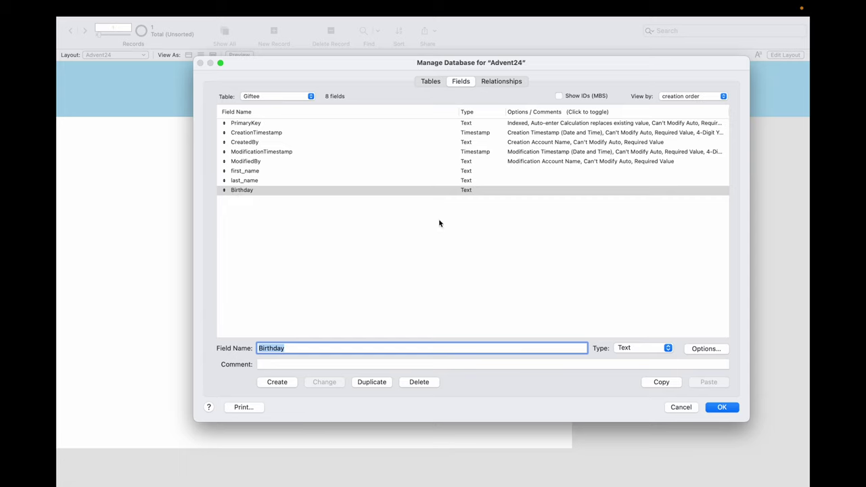
click(638, 349)
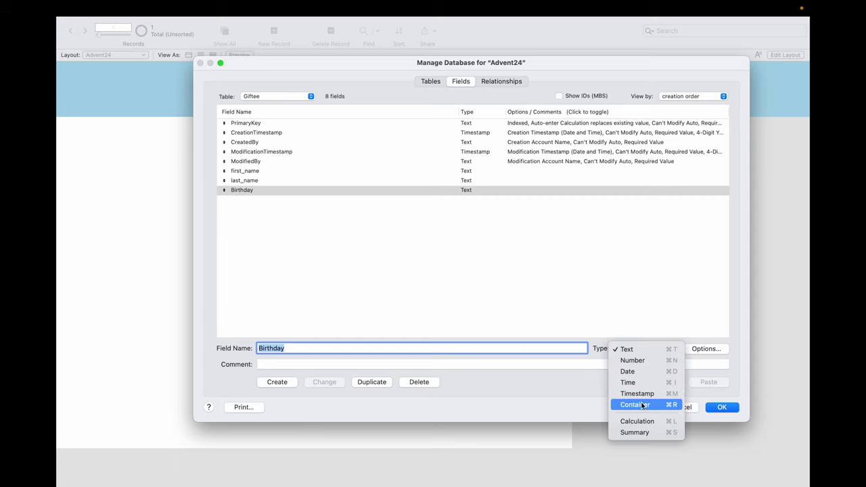
click(637, 372)
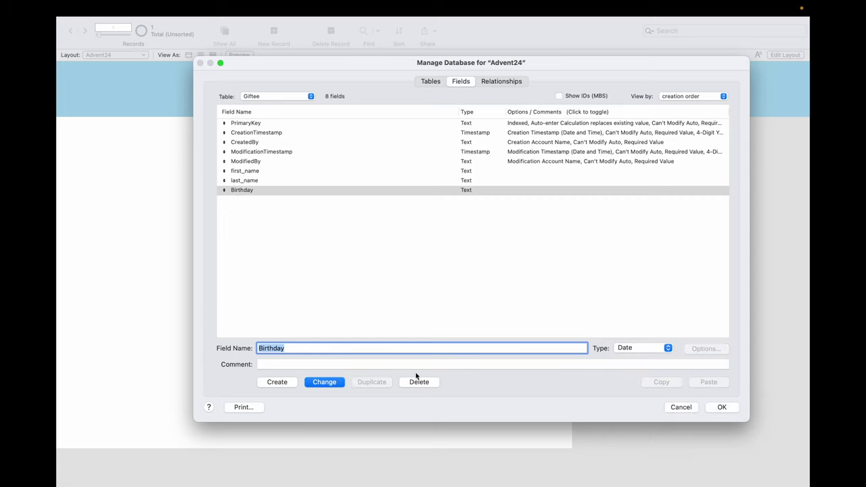
click(325, 383)
click(274, 197)
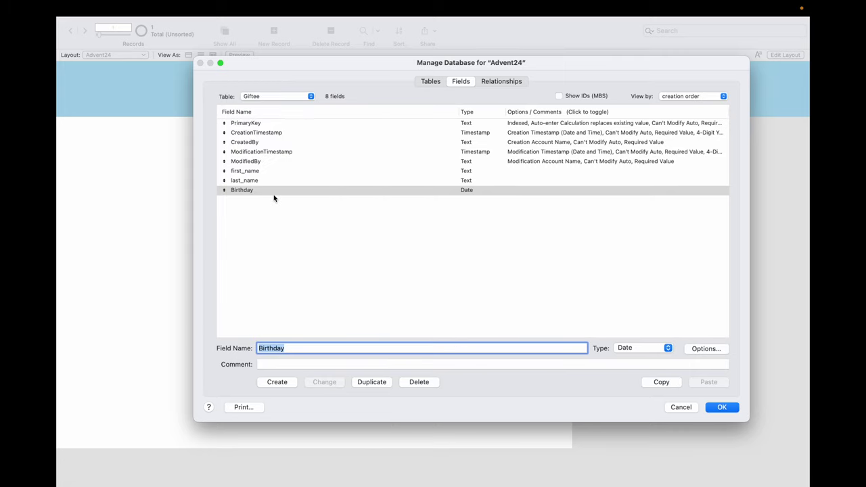
click(316, 347)
Step: Create the Street, City and Postcode fields in Giftee
double_click(285, 347)
key(BackSpace)
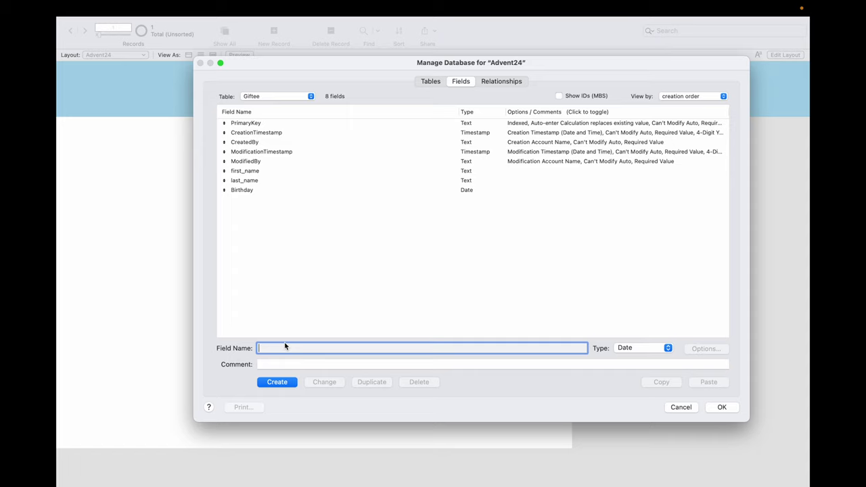
text(Street)
click(285, 381)
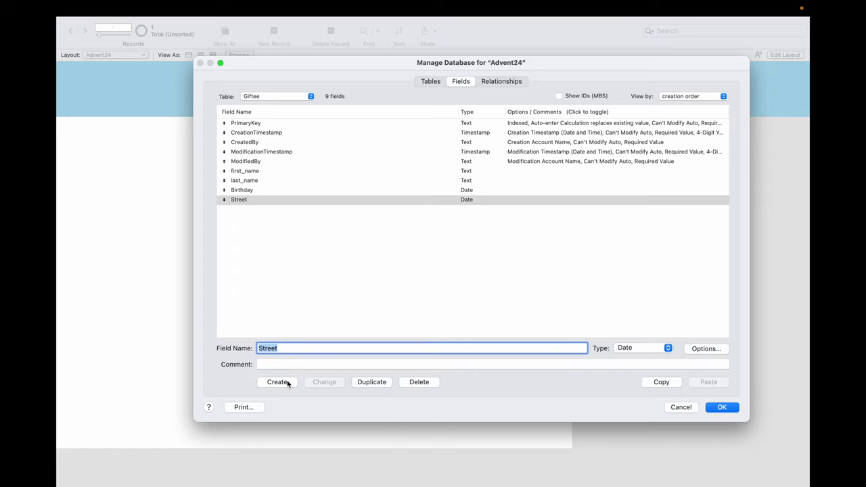
text(City)
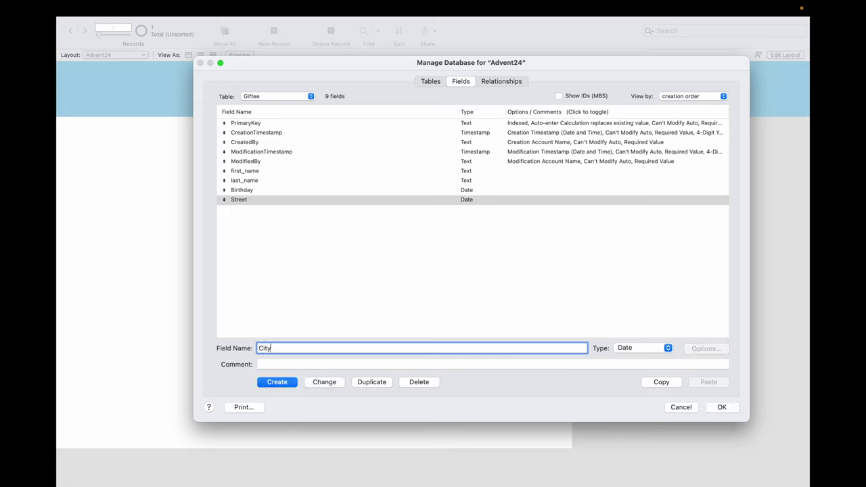
click(290, 383)
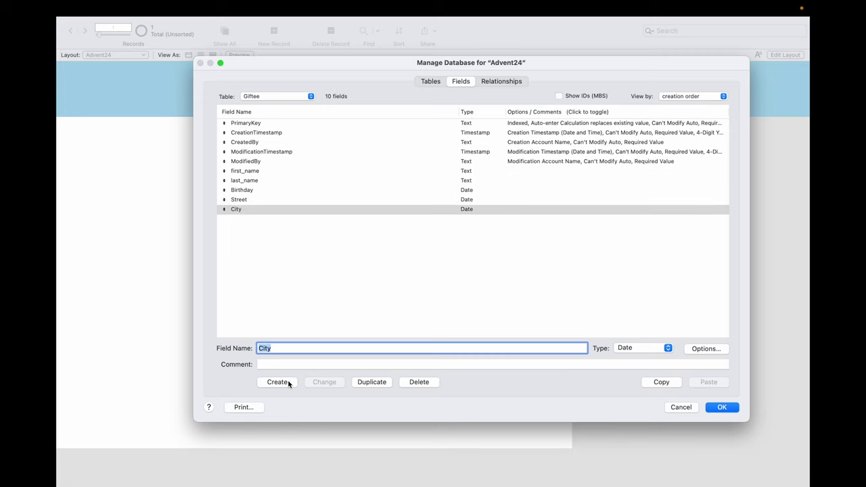
text(Postcode)
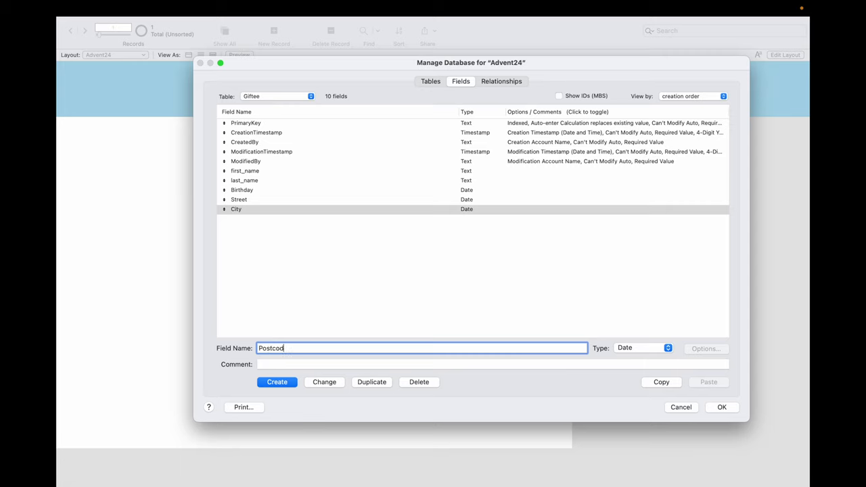
click(283, 383)
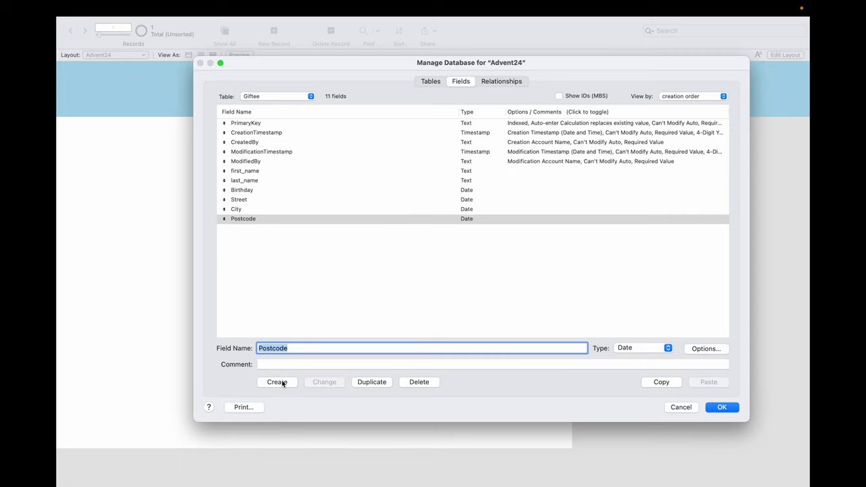
Step: Create the State and Country fields in Giftee
text(Sta)
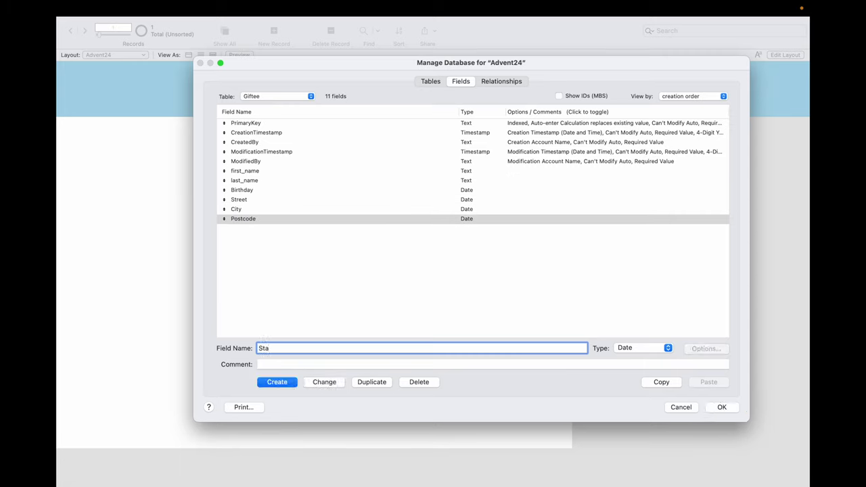
text(te)
click(264, 383)
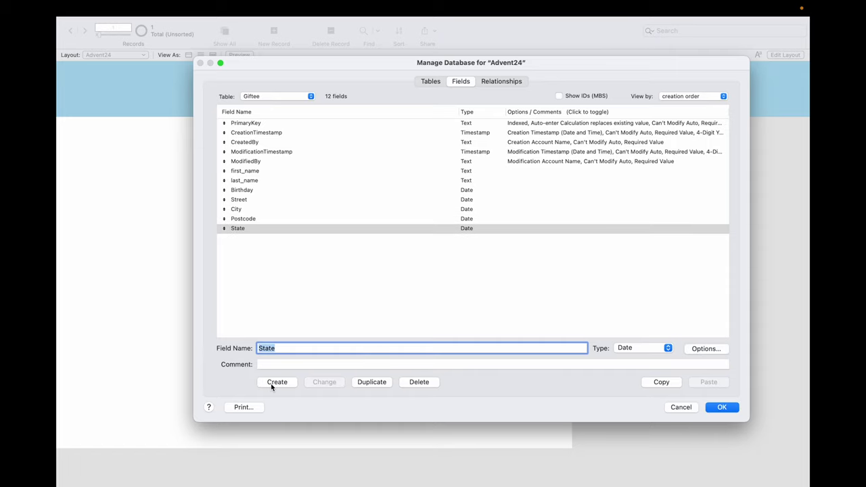
text(Country)
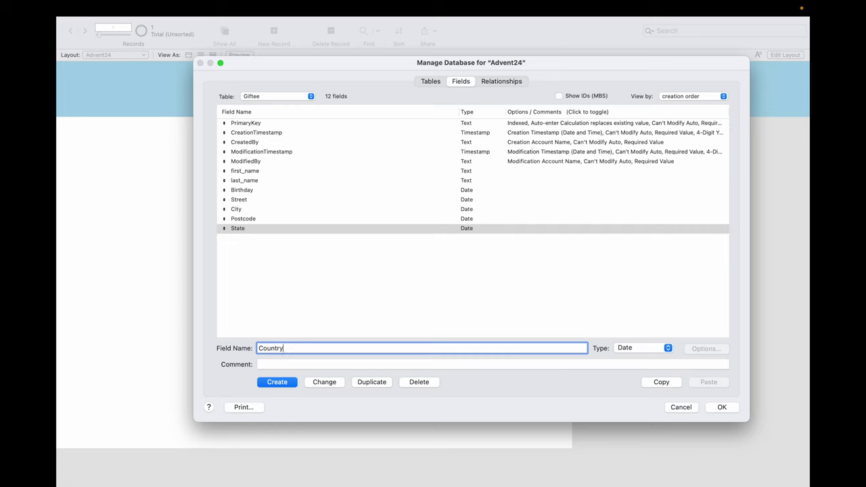
click(286, 382)
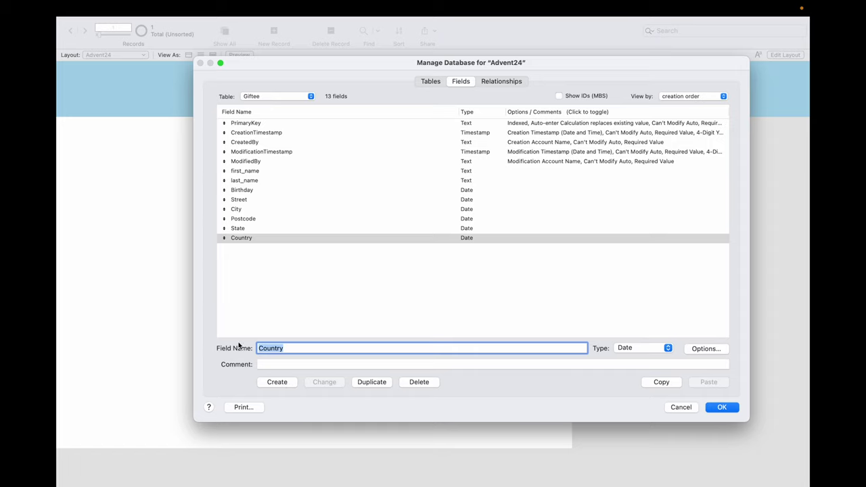
click(246, 125)
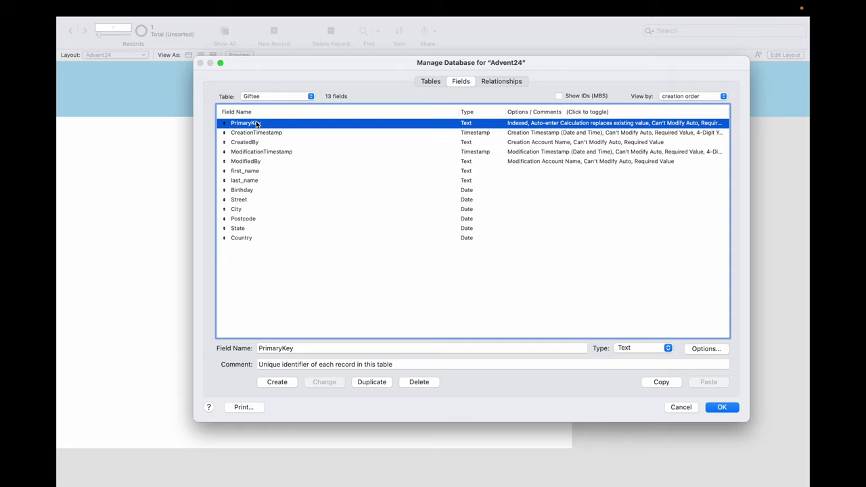
Step: Create the Telephone and EMail tables, then view Telephone's field list
click(430, 82)
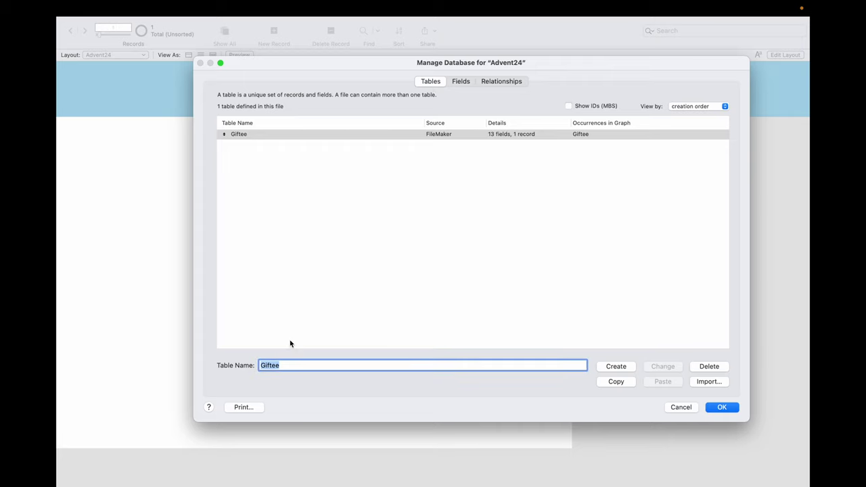
text(Tel)
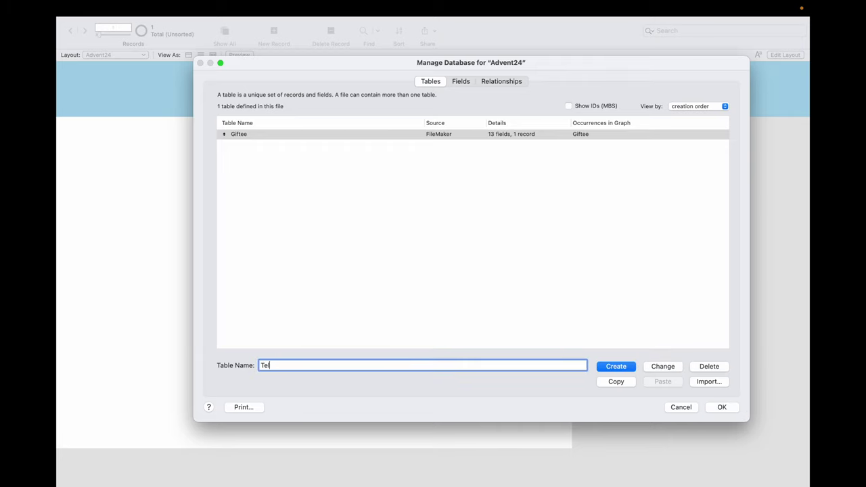
text(ephone)
click(613, 370)
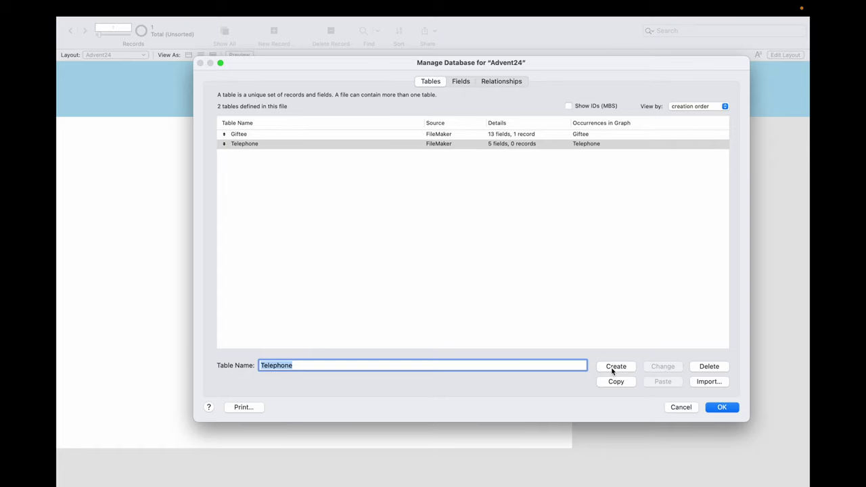
text(EMail)
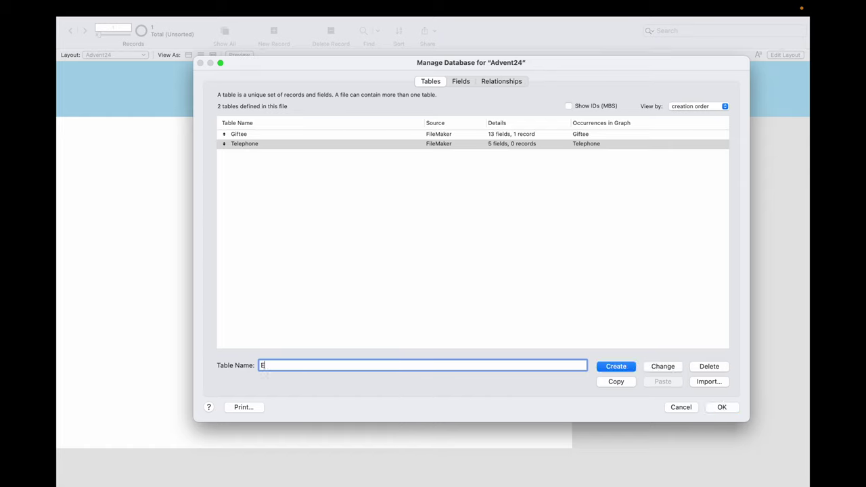
click(615, 370)
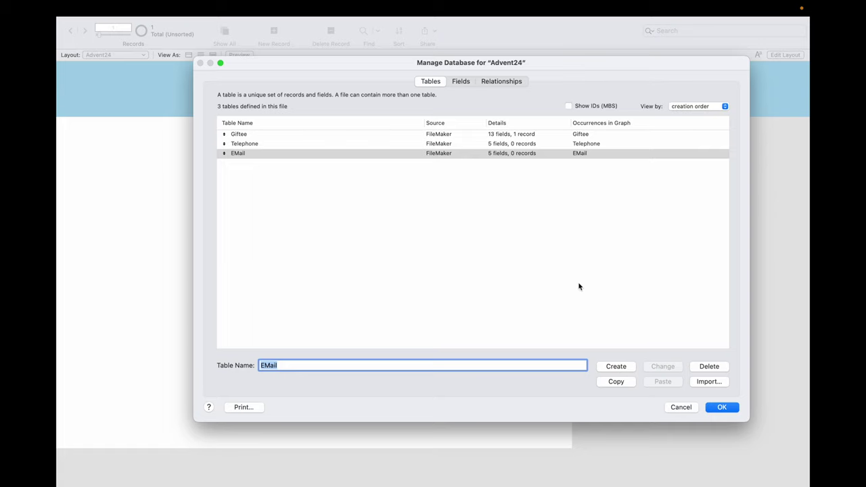
click(290, 146)
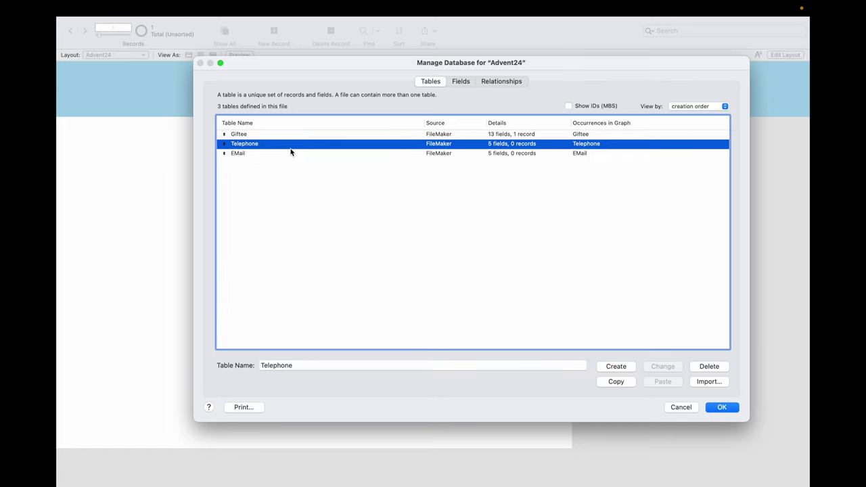
click(465, 82)
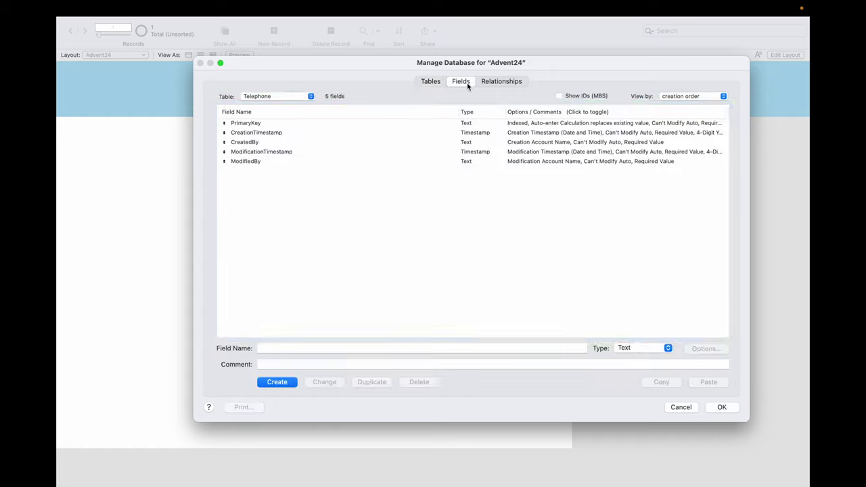
Step: Add Number and Typ text fields to the Telephone table
click(291, 347)
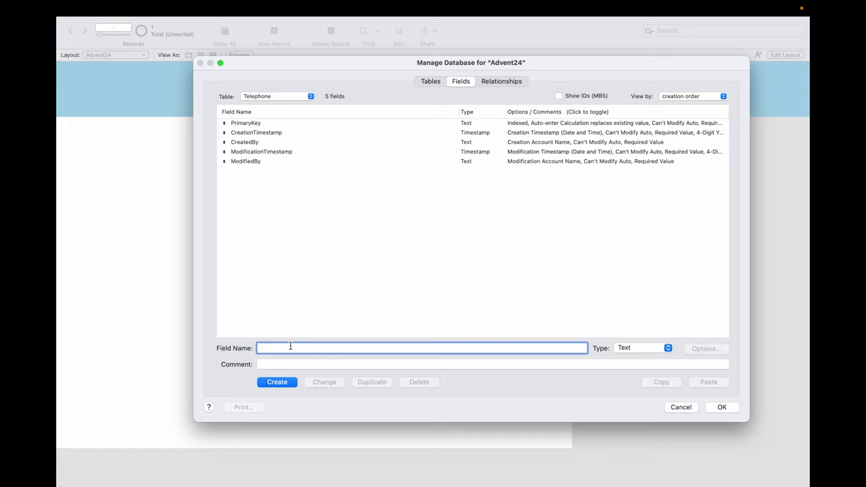
text(Number)
click(283, 383)
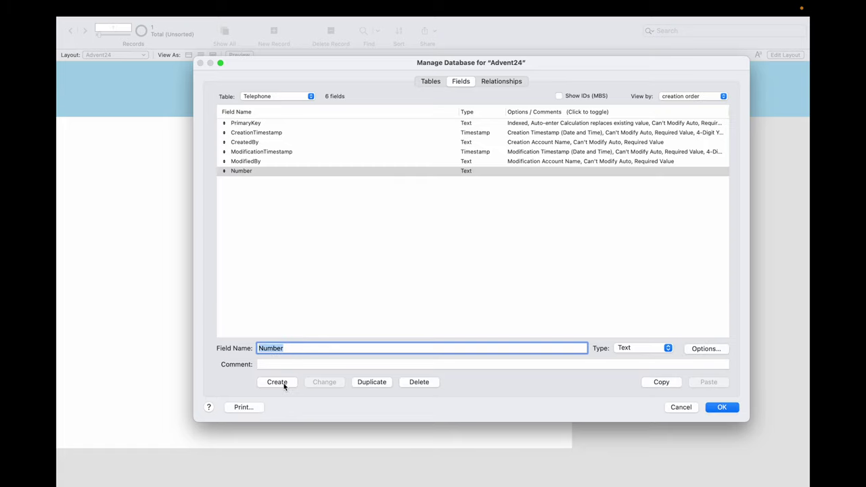
text(Typ)
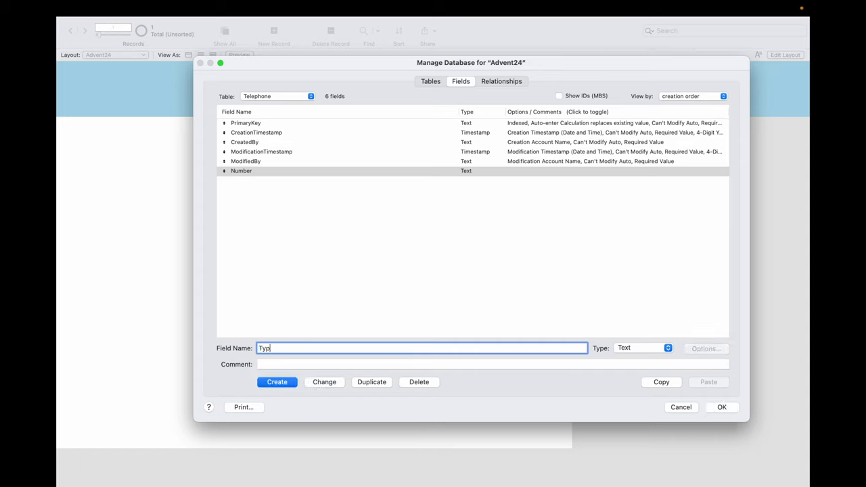
click(278, 382)
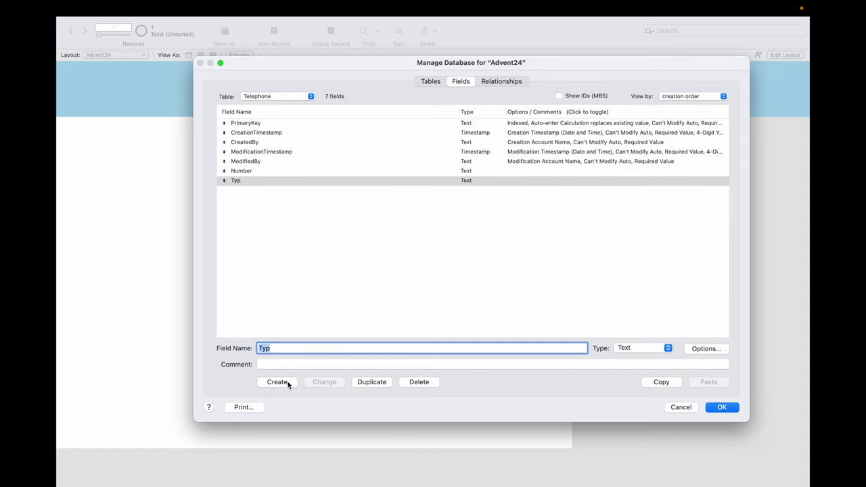
click(438, 83)
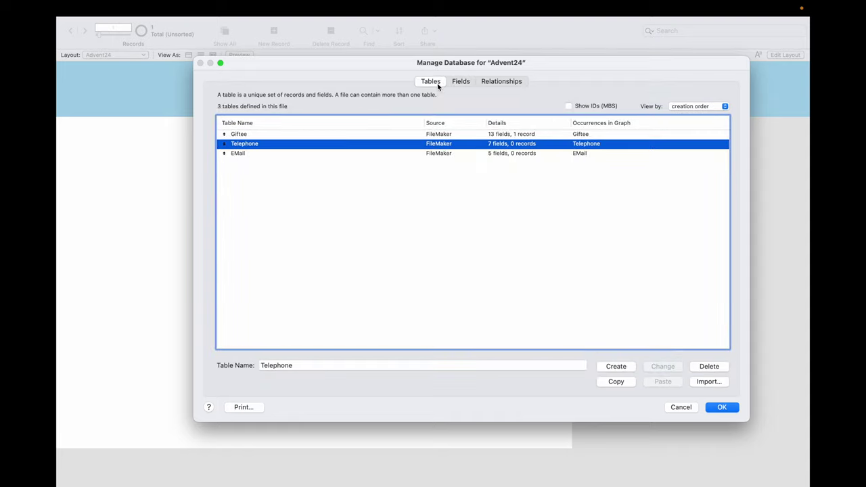
Step: Create Emailaddress and Typ text fields in the EMail table
click(239, 155)
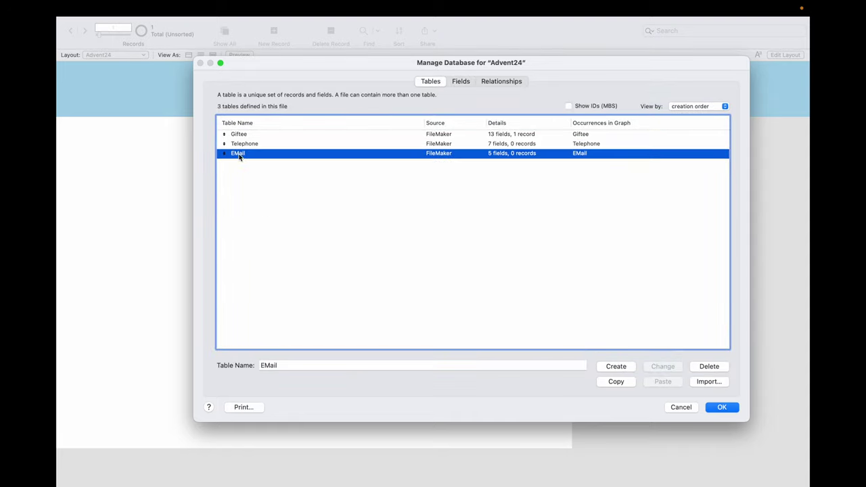
double_click(293, 365)
click(467, 84)
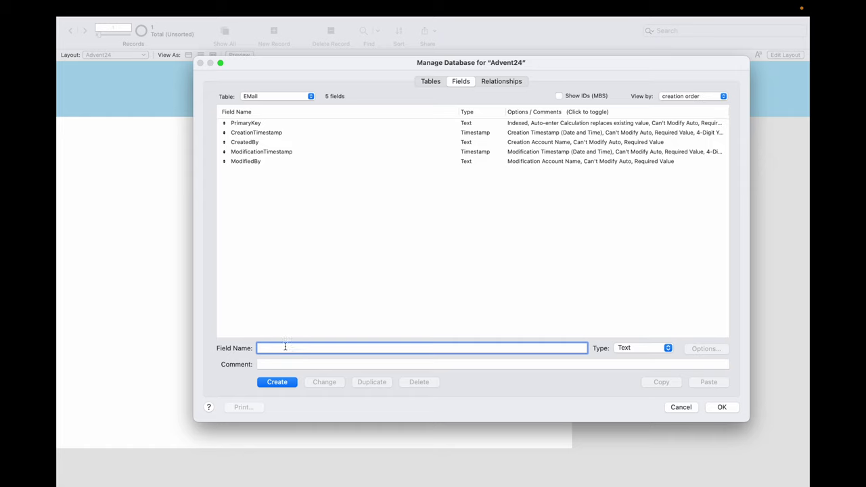
text(Email)
text(dre)
key(BackSpace)
key(BackSpace)
text(d)
key(BackSpace)
key(BackSpace)
text(add)
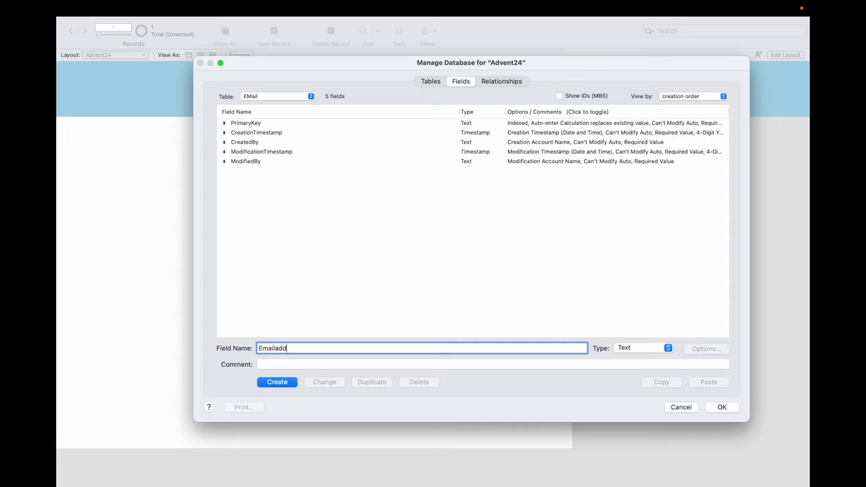
text(ress)
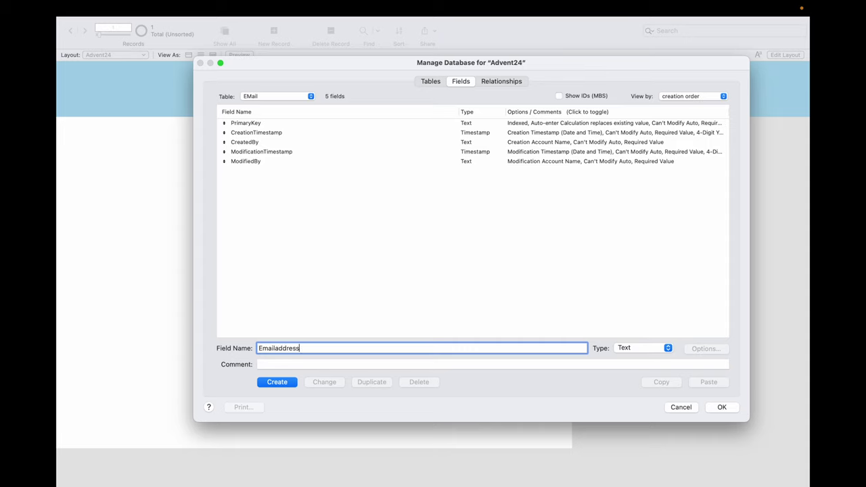
click(275, 383)
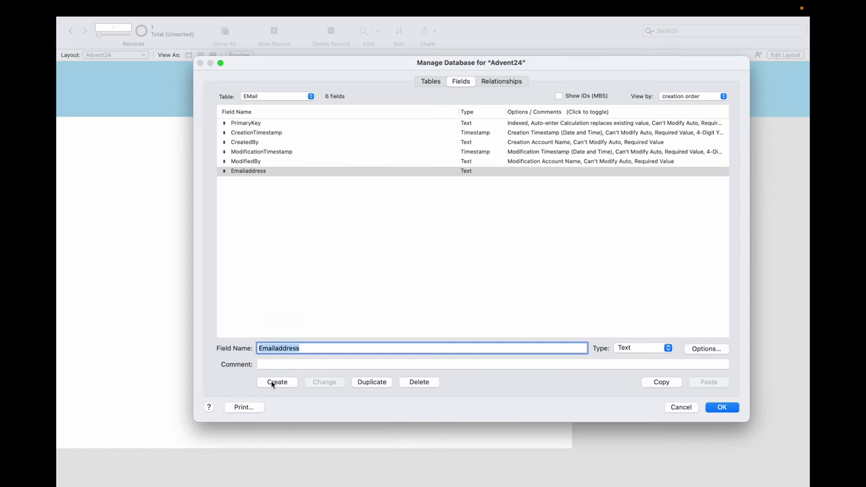
text(Typ)
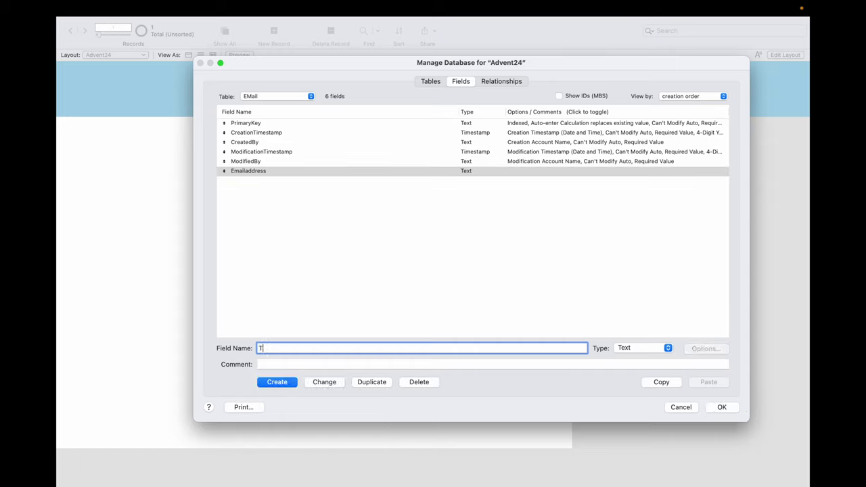
click(286, 383)
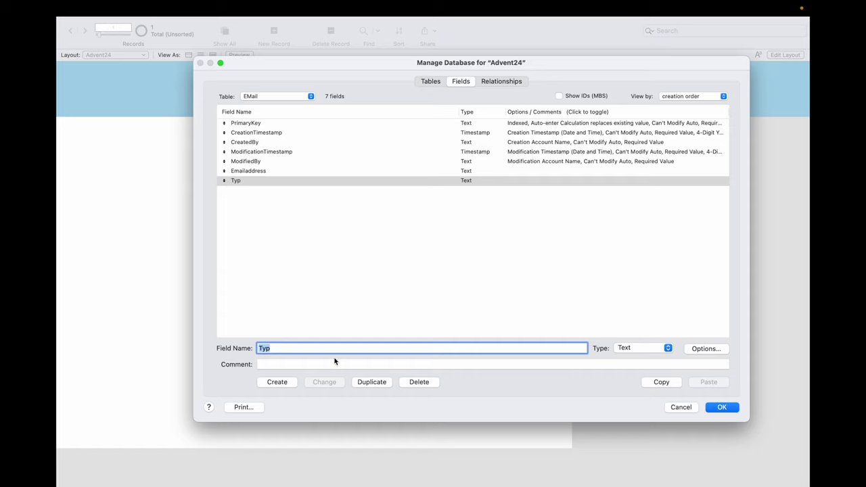
Step: Add a ForeignKey text field to the EMail table
click(274, 350)
double_click(273, 349)
text(F)
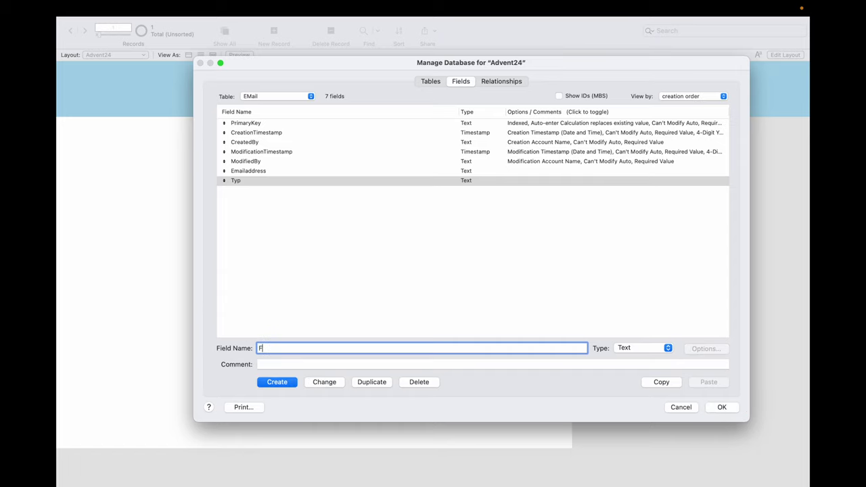
text(oreignKey)
click(277, 383)
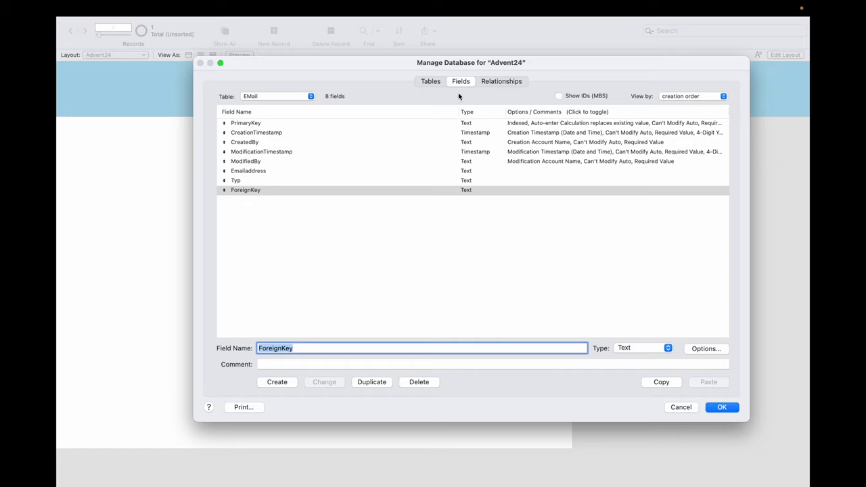
Step: Add a ForeignKey text field to Telephone, then show the relationships graph
click(434, 82)
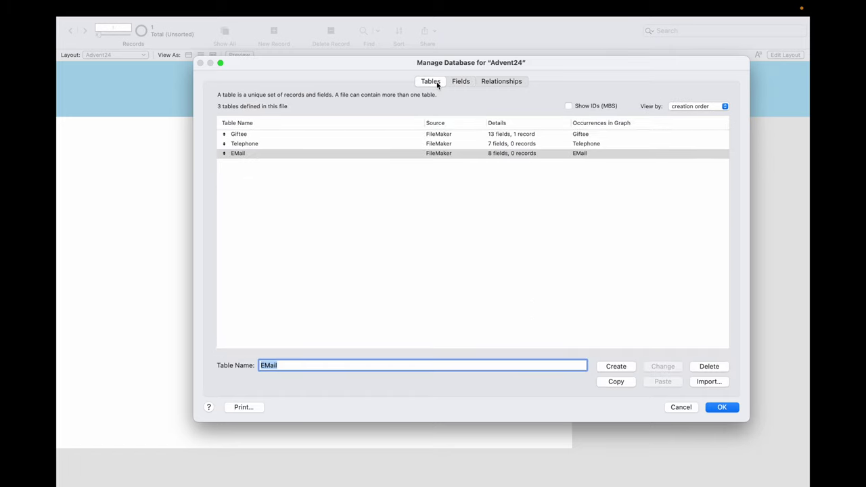
click(339, 146)
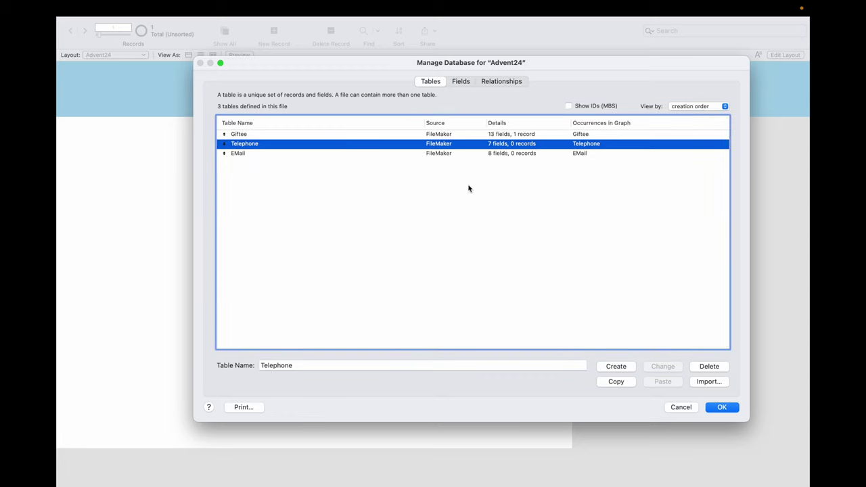
click(462, 82)
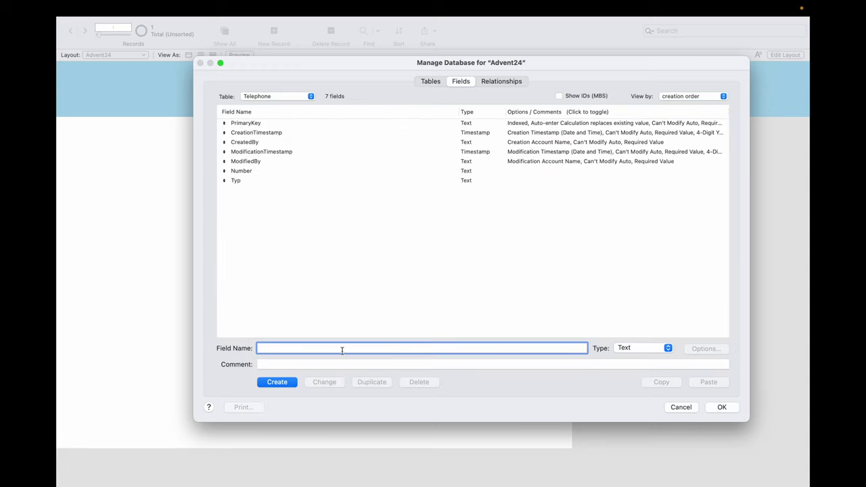
text(ForeignKey)
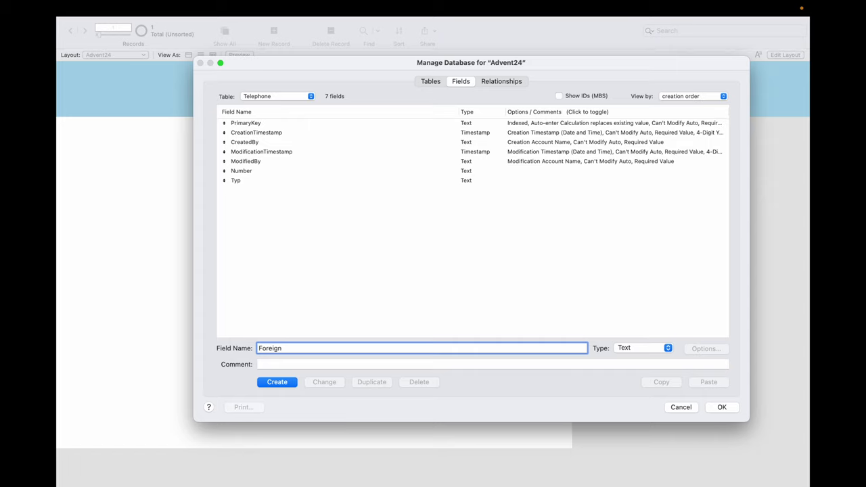
click(278, 386)
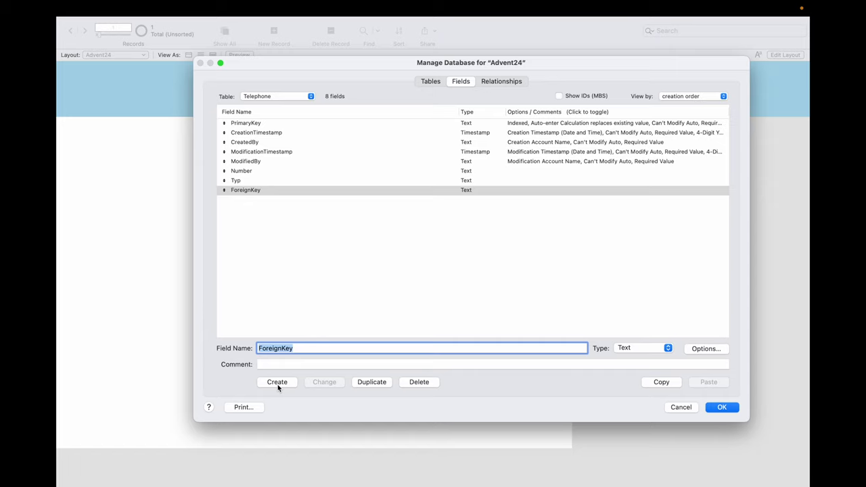
click(499, 82)
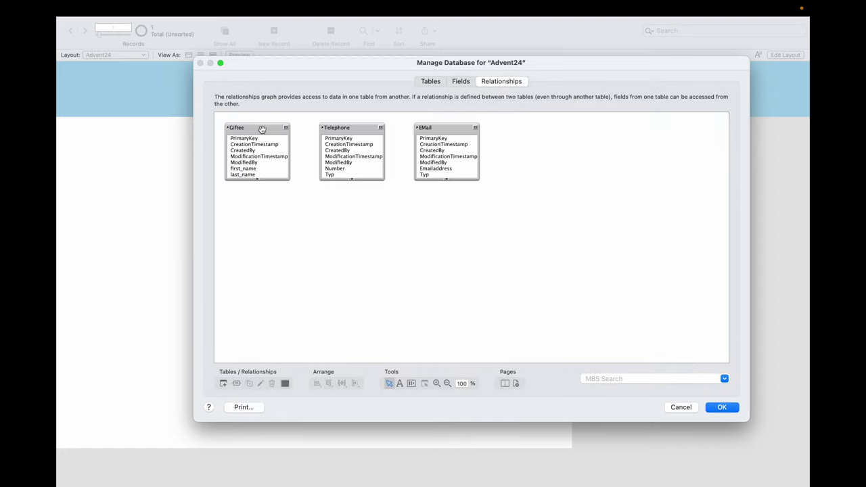
Step: Arrange Giftee, Telephone and EMail in the graph, expanding Telephone's field list
drag(337, 128, 362, 131)
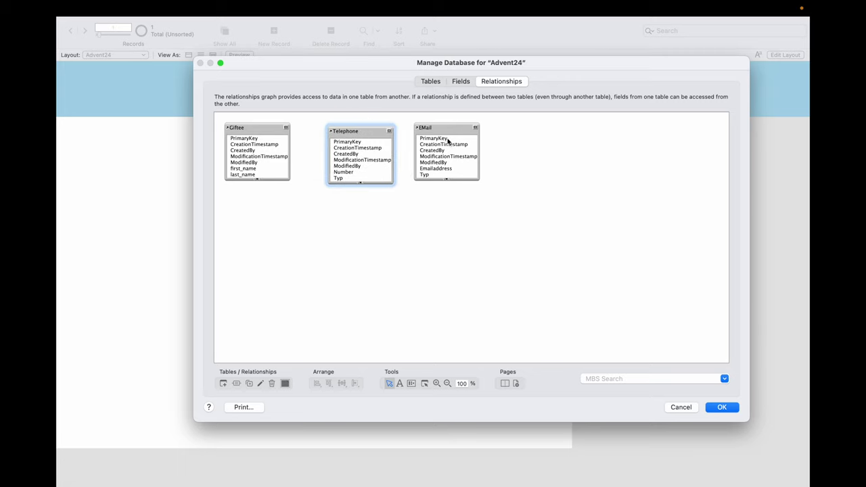
drag(441, 130, 356, 209)
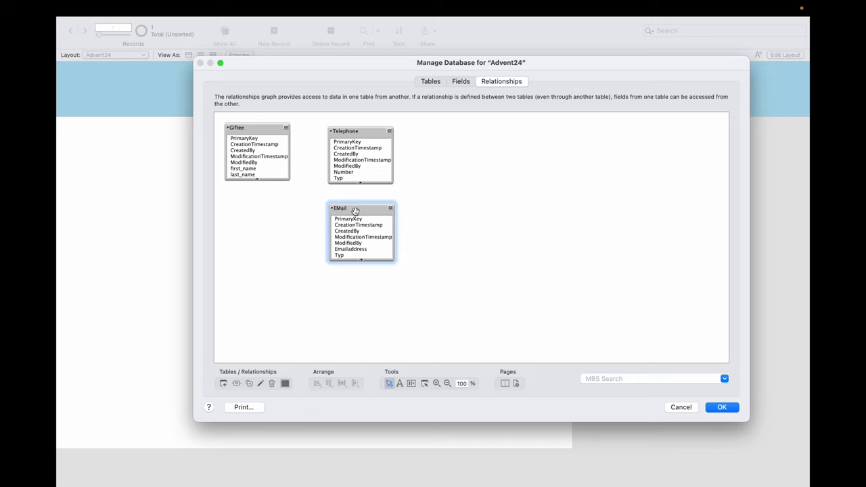
drag(261, 127, 263, 184)
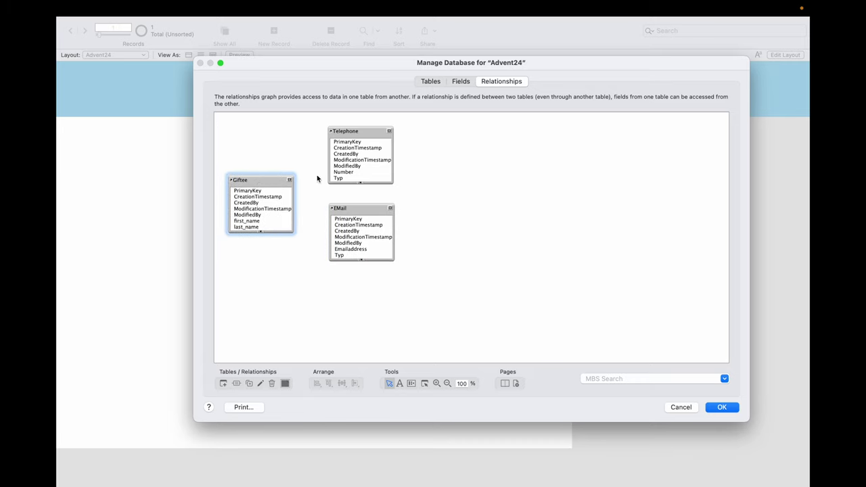
click(360, 183)
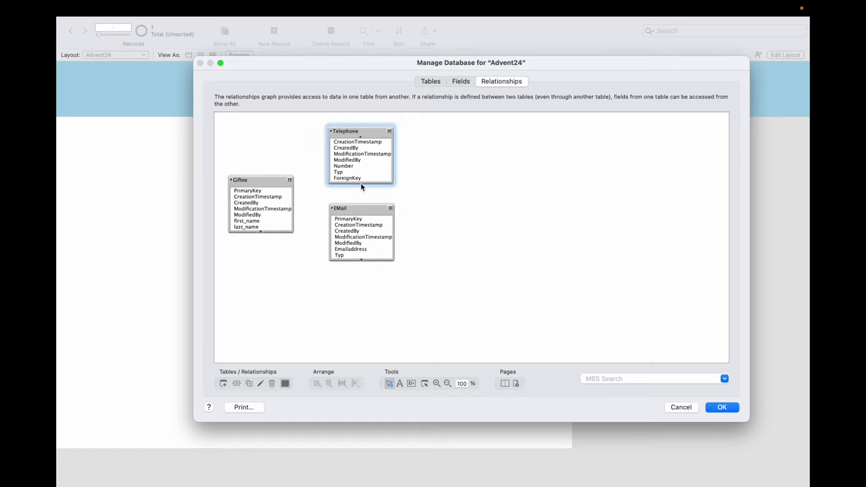
Step: Link Giftee::PrimaryKey to Telephone::ForeignKey and EMail::ForeignKey, then save
click(271, 194)
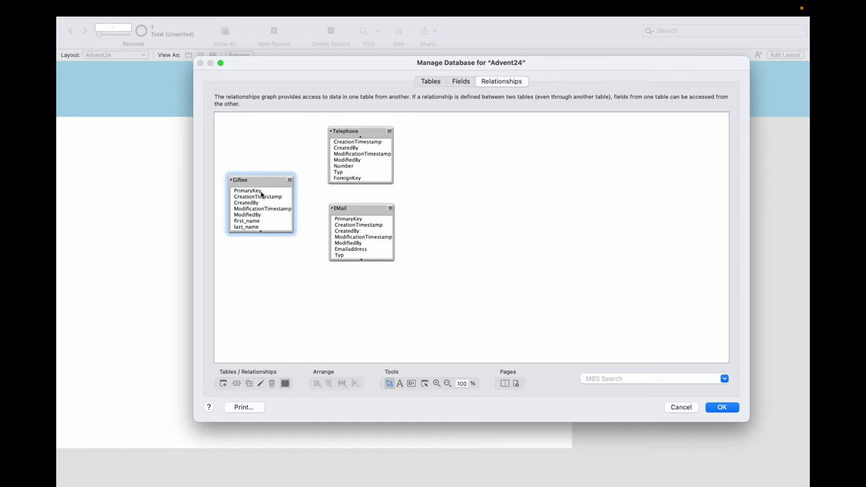
click(261, 192)
drag(274, 193, 331, 177)
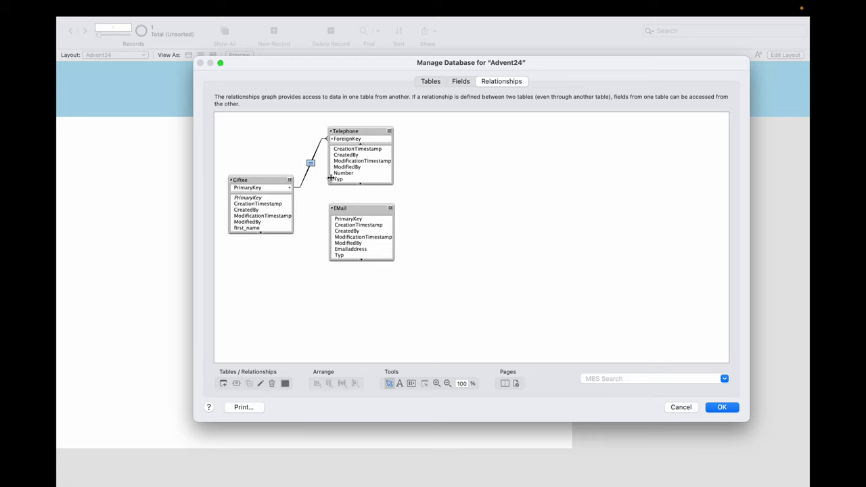
click(363, 260)
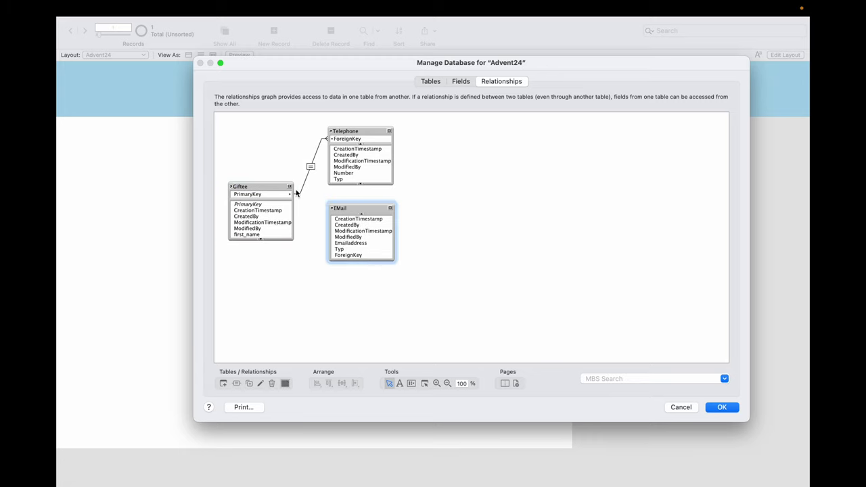
drag(290, 194, 331, 256)
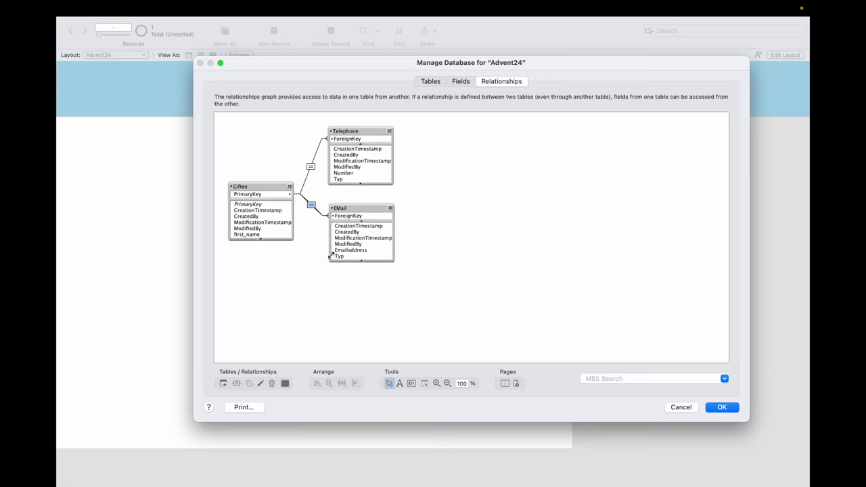
drag(346, 208, 343, 220)
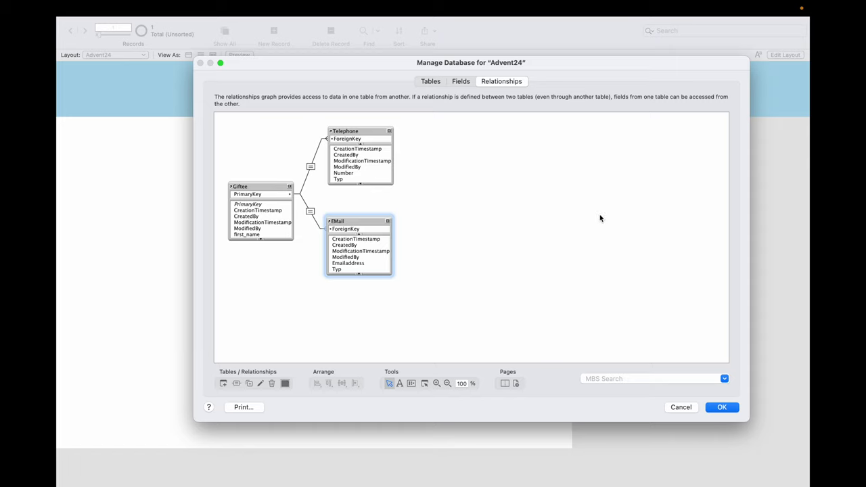
click(721, 408)
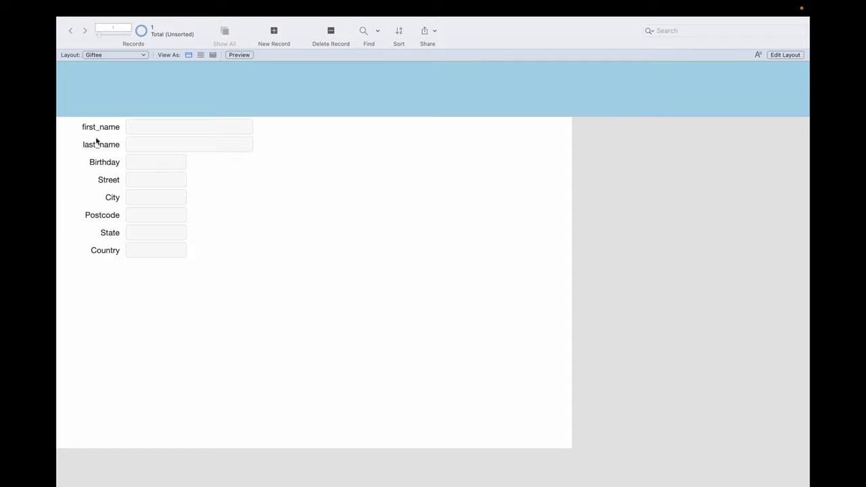
Step: Enter Layout mode and delete every label and field on the Giftee layout
mouse_move(726, 5)
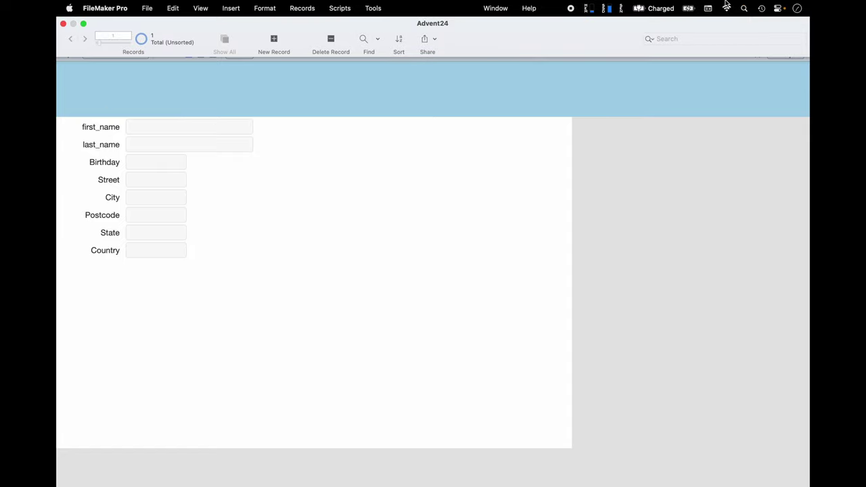
click(786, 55)
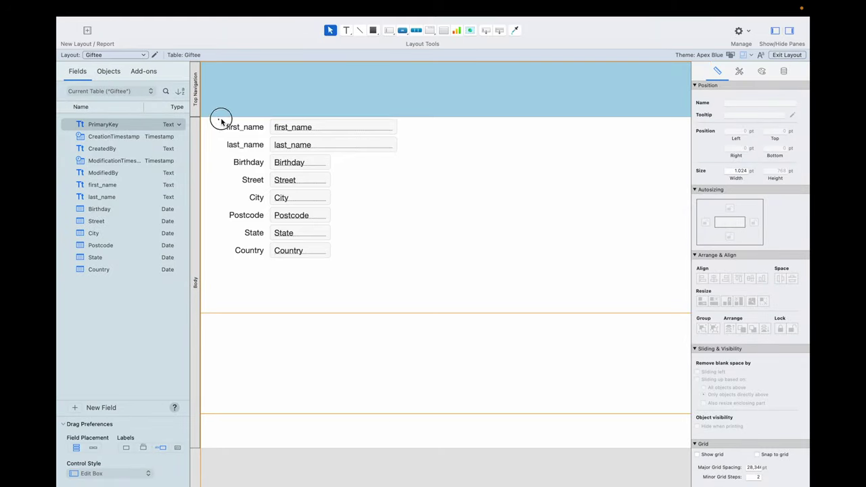
drag(218, 116, 414, 271)
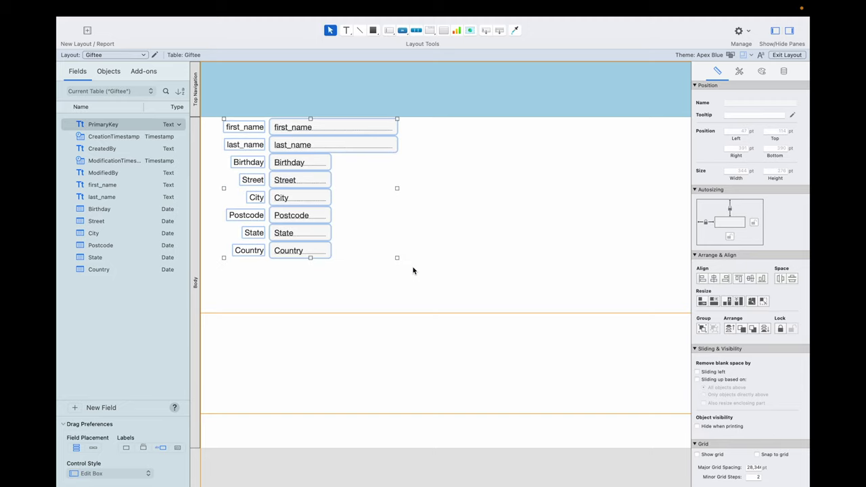
key(Delete)
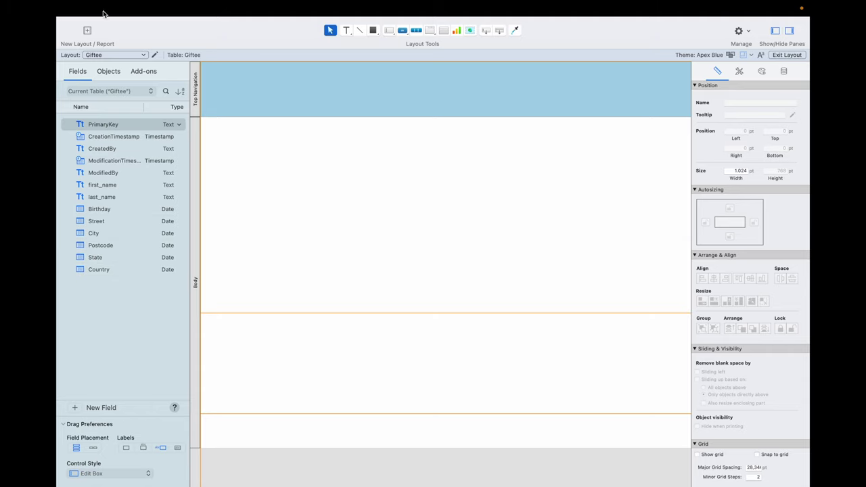
click(142, 8)
Step: In Manage Database, change the Giftee Street and City fields from Date to Text
mouse_move(156, 131)
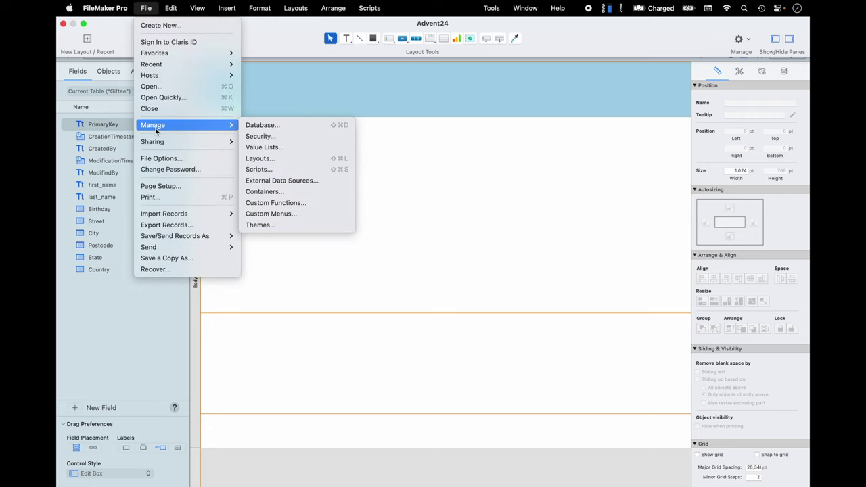
click(252, 125)
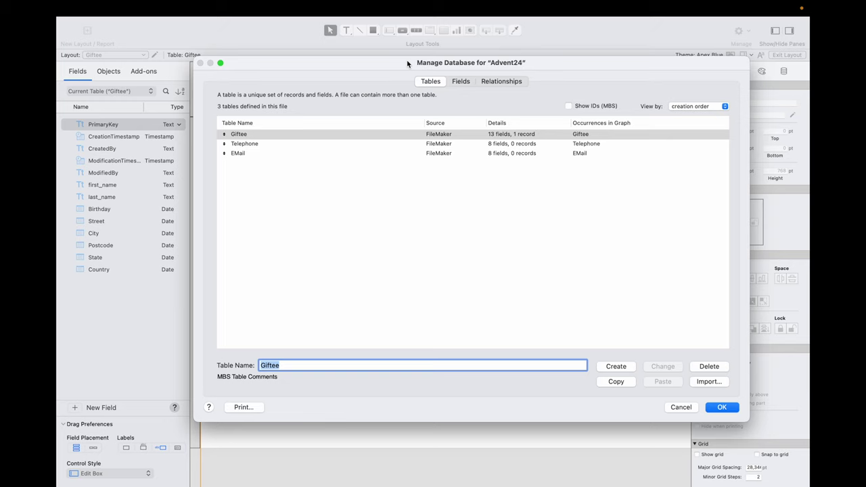
click(461, 81)
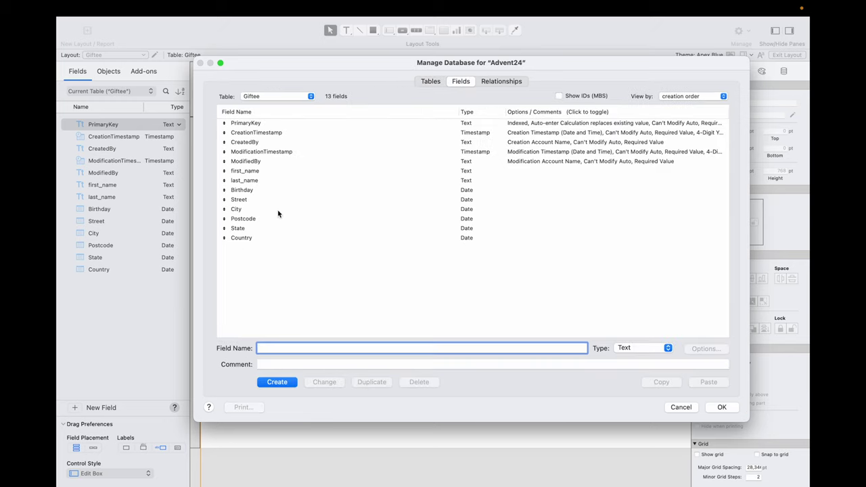
click(249, 201)
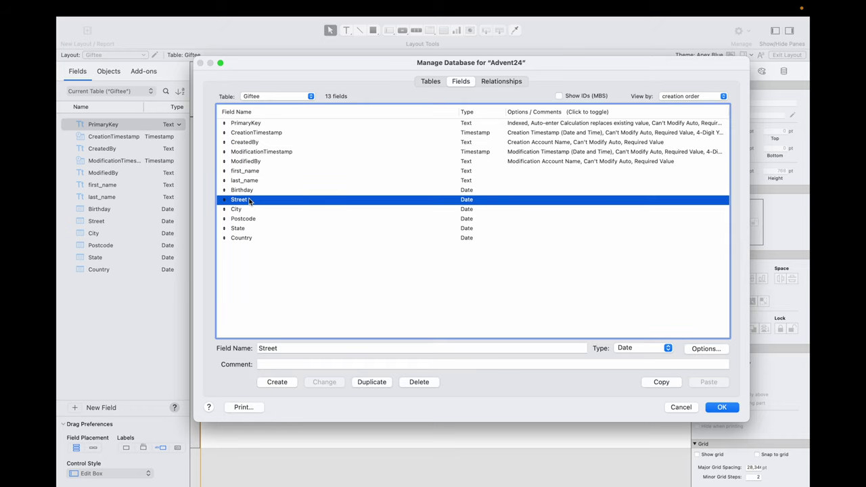
click(633, 348)
click(626, 327)
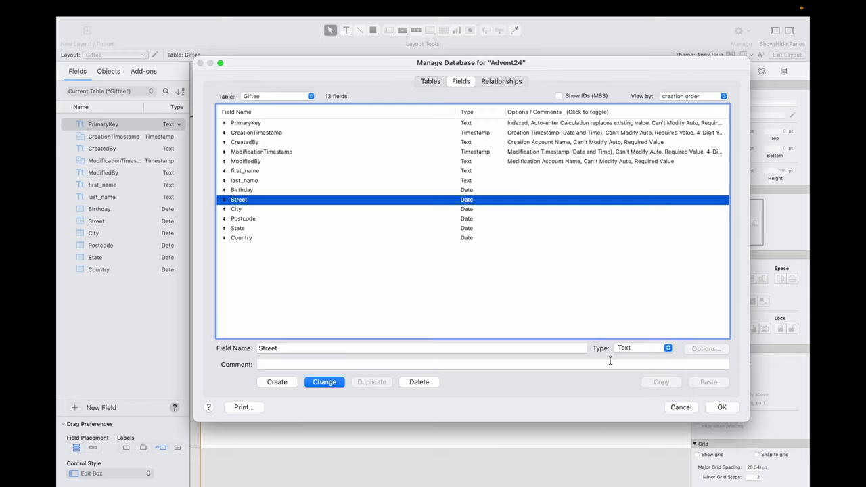
click(338, 384)
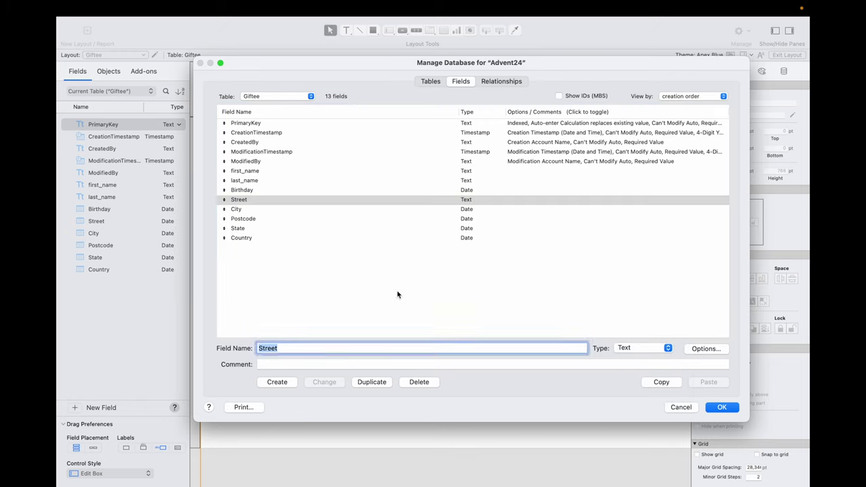
click(464, 219)
click(466, 210)
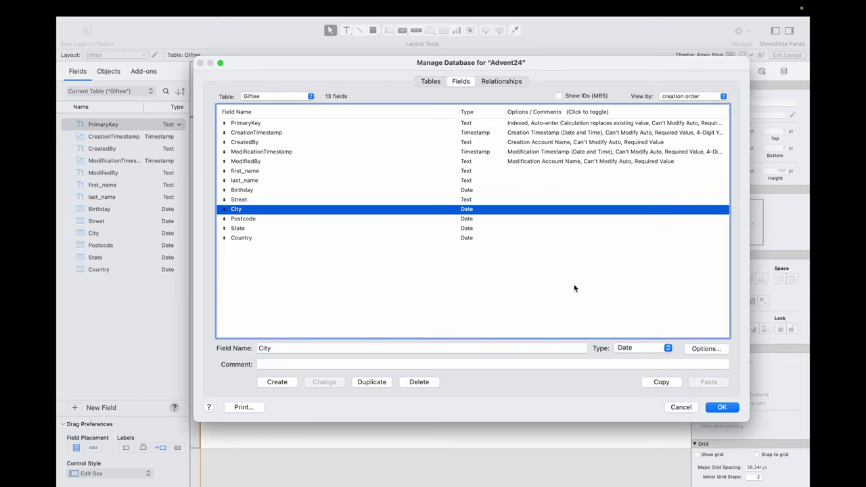
click(630, 349)
click(627, 328)
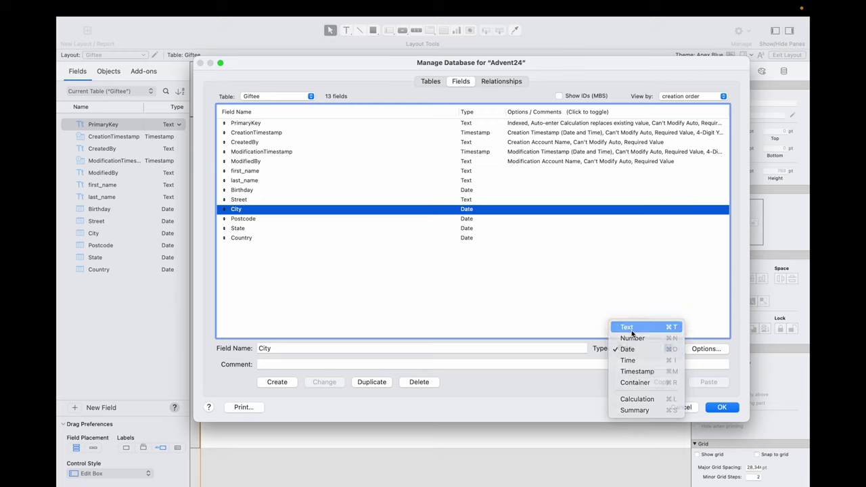
key(Return)
Step: Change Postcode, State and Country to Text as well and save the field changes
click(485, 220)
click(629, 349)
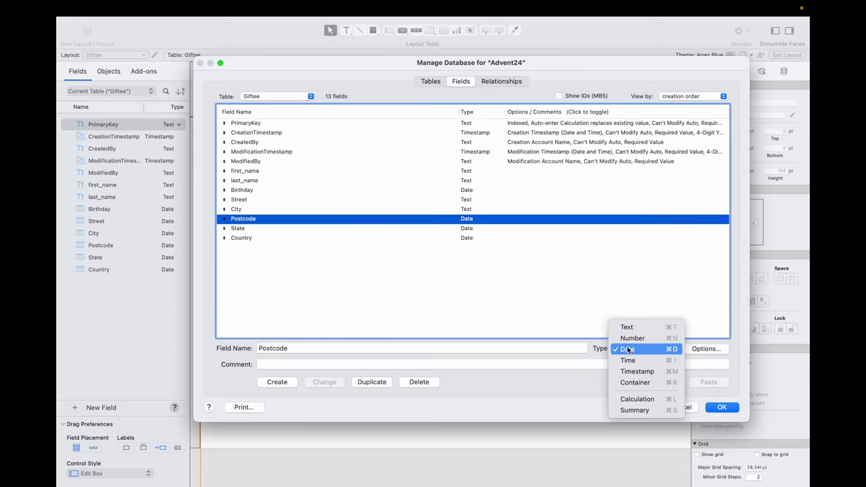
click(629, 327)
click(324, 382)
click(474, 228)
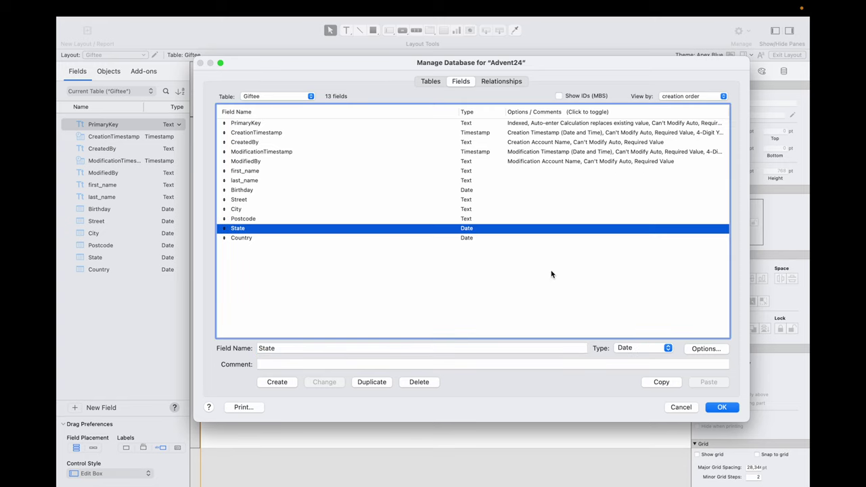
click(627, 349)
click(627, 327)
click(326, 382)
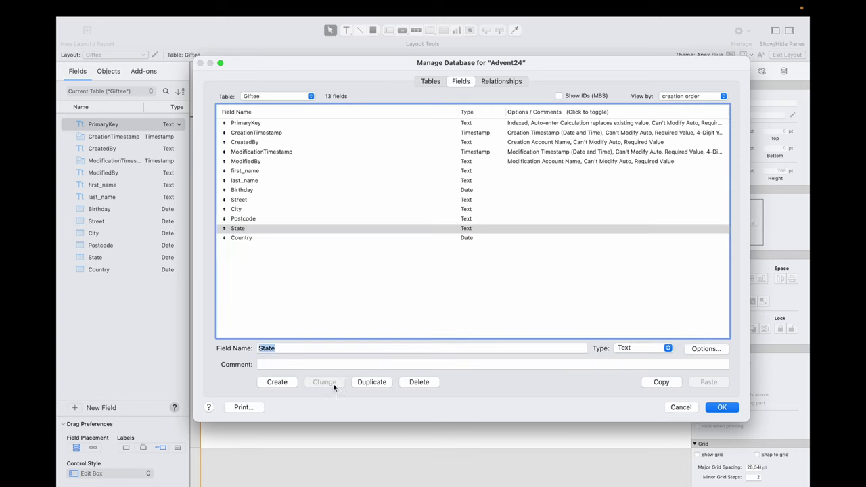
click(406, 238)
click(639, 349)
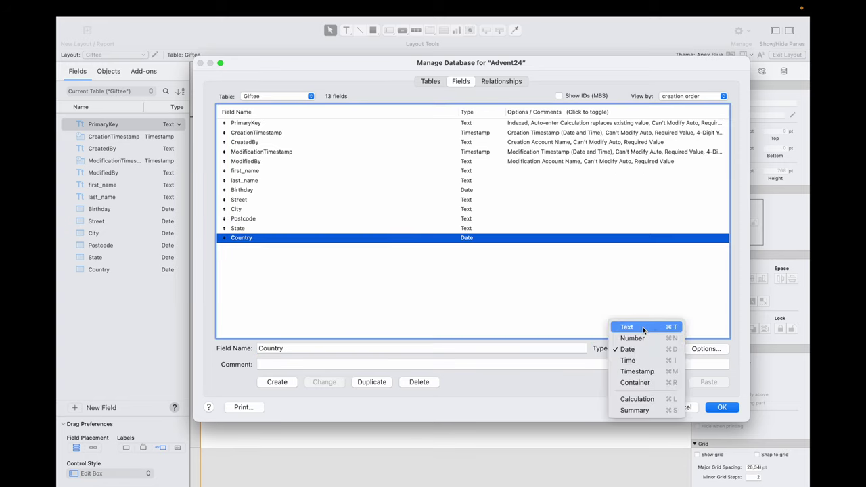
click(643, 329)
click(324, 381)
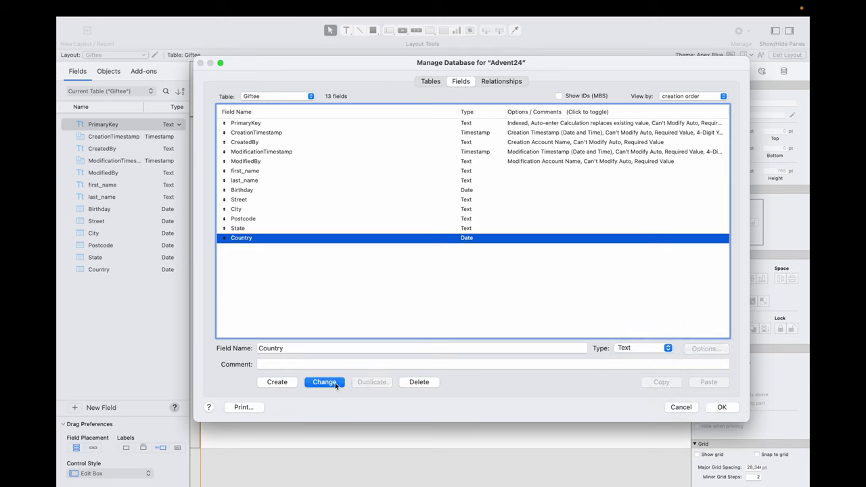
click(723, 407)
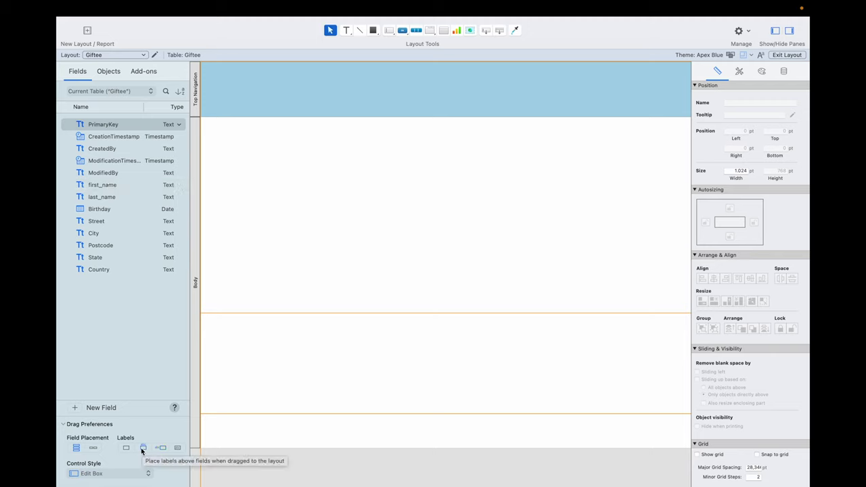
Step: Place first_name and last_name side by side at the top of the layout body
click(93, 448)
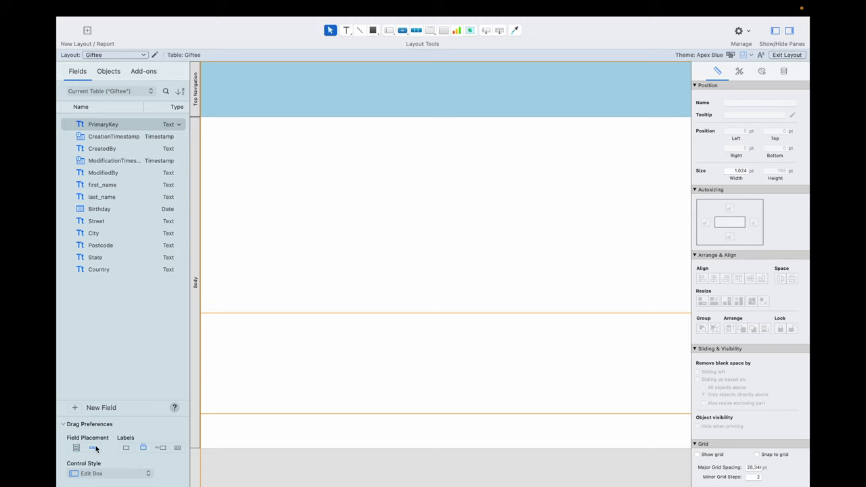
click(133, 184)
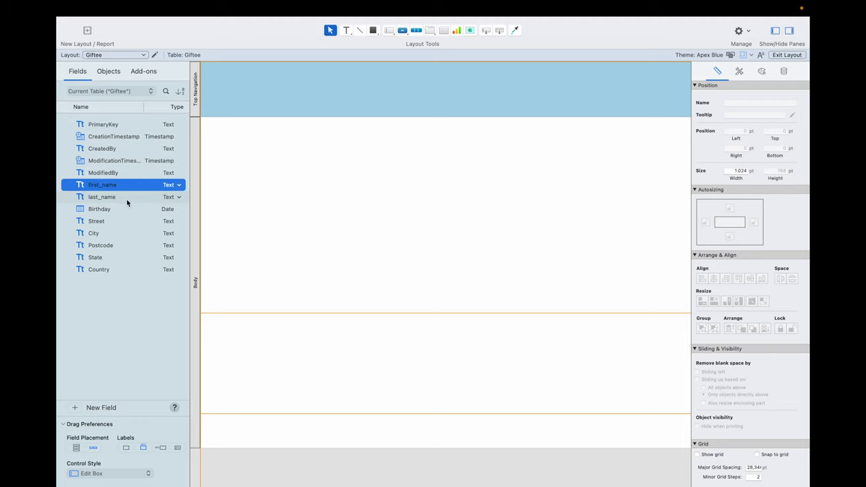
shift+click(127, 197)
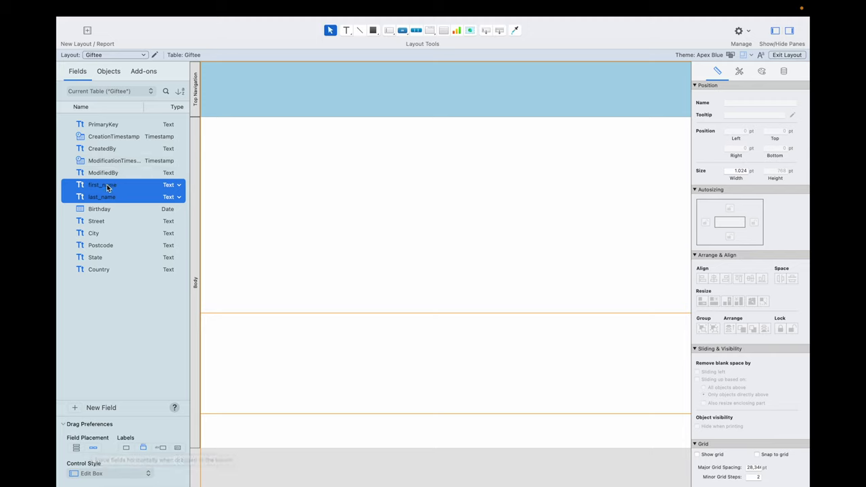
drag(108, 190, 225, 136)
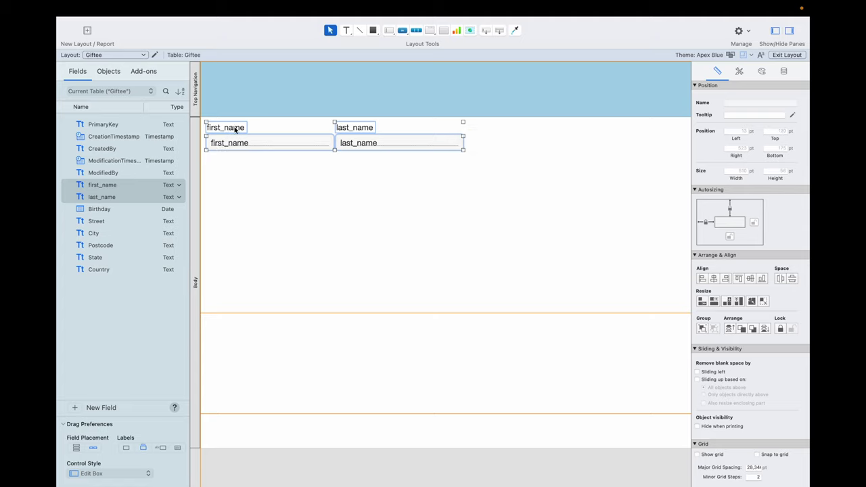
Step: Edit the first_name label to read First Name
double_click(239, 130)
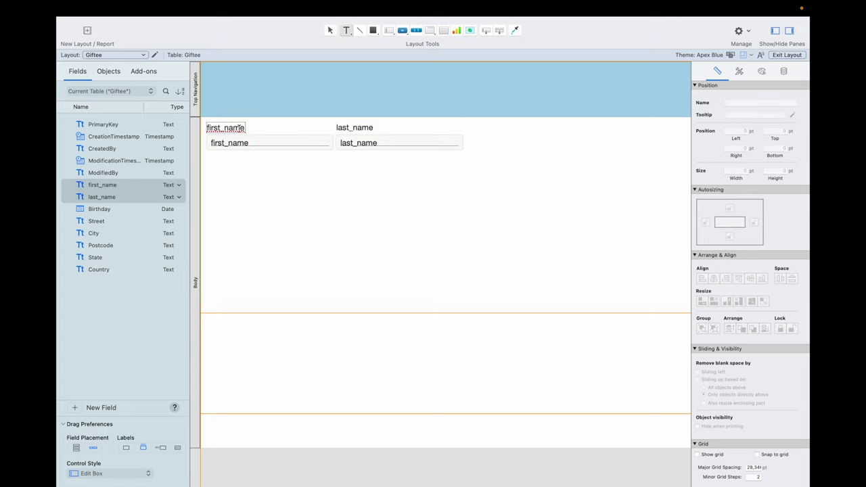
click(226, 130)
key(BackSpace)
key(BackSpace)
text(N)
click(220, 129)
text(_)
click(210, 129)
key(BackSpace)
text(F)
Step: Edit the last_name label to read Last Name
click(349, 129)
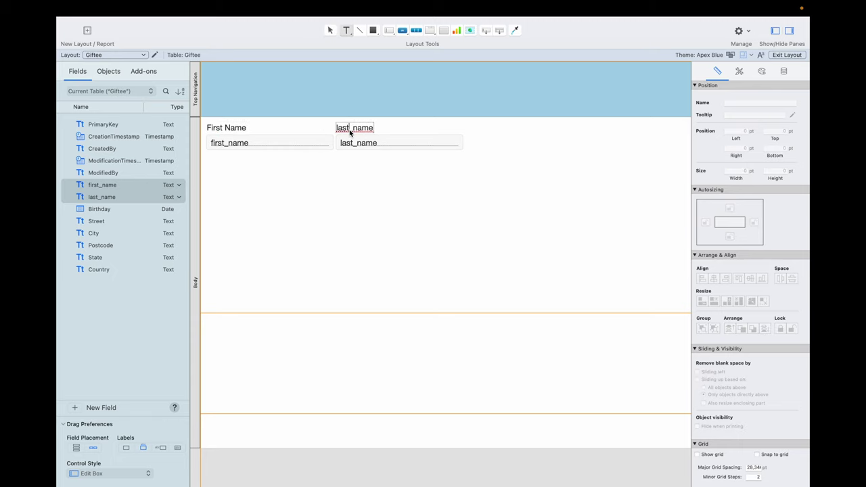
click(338, 129)
key(BackSpace)
text(L)
key(Delete)
key(Delete)
text(N)
key(Escape)
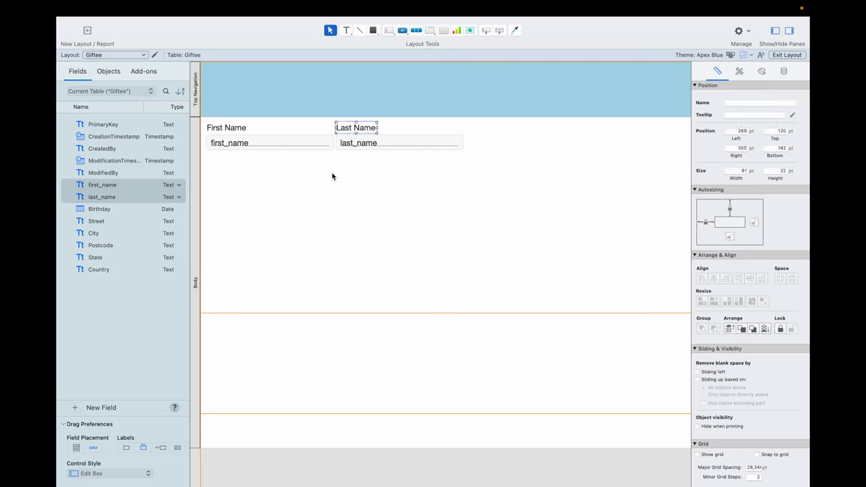
Step: Add the Birthday field below First Name and the Street field below Birthday
click(318, 169)
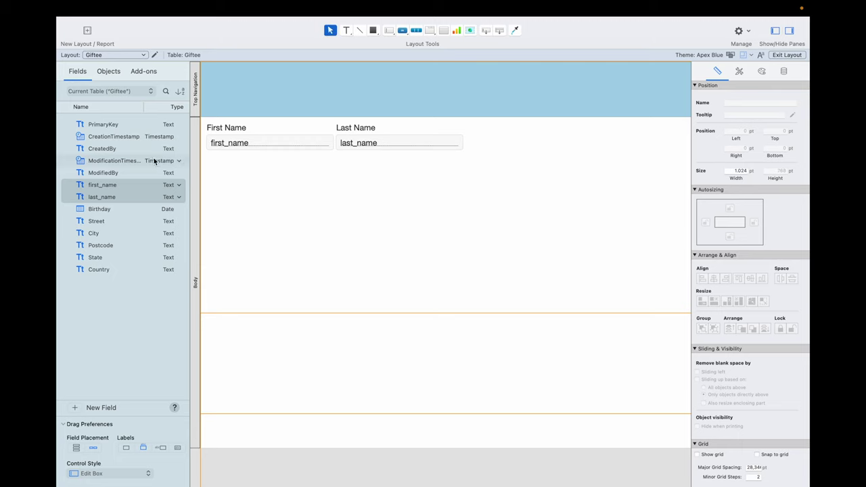
click(103, 212)
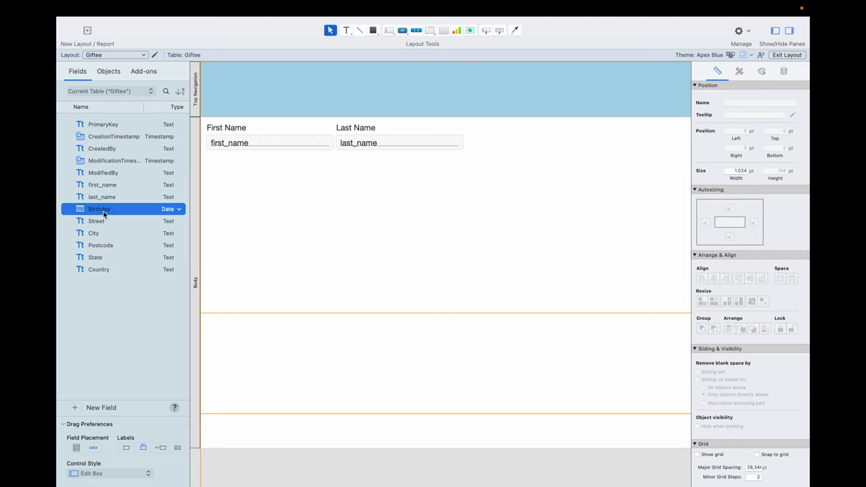
drag(103, 213, 228, 167)
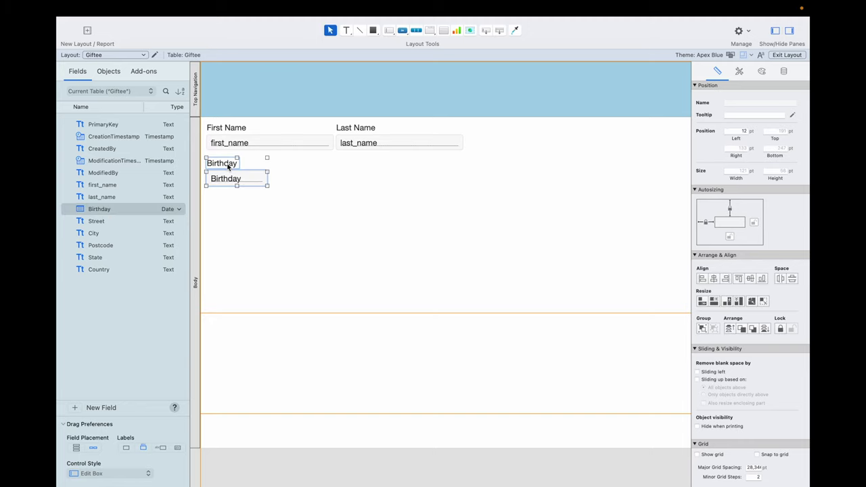
click(240, 208)
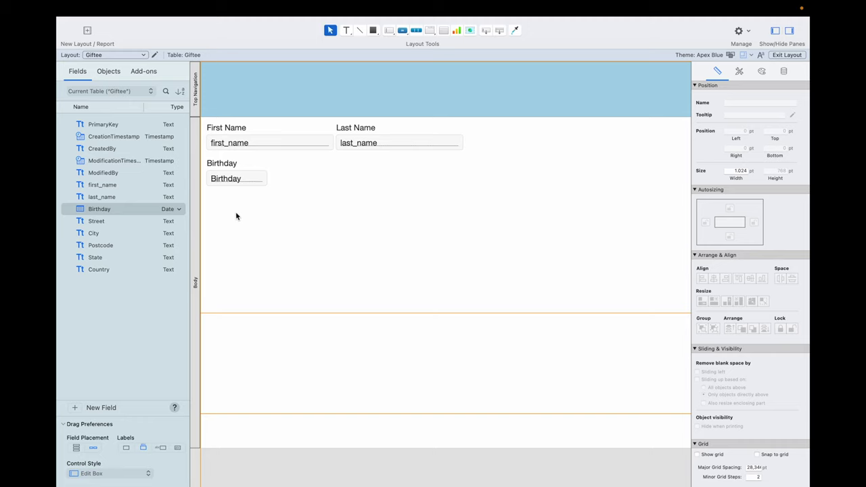
click(107, 224)
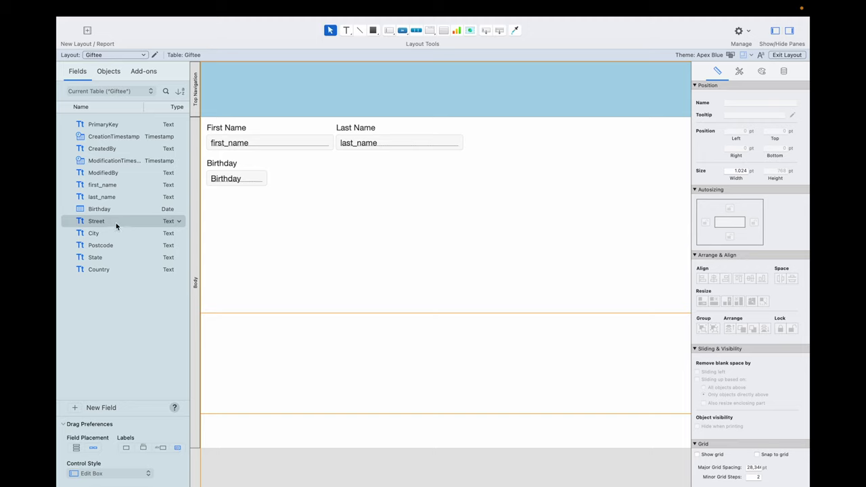
drag(116, 222, 224, 214)
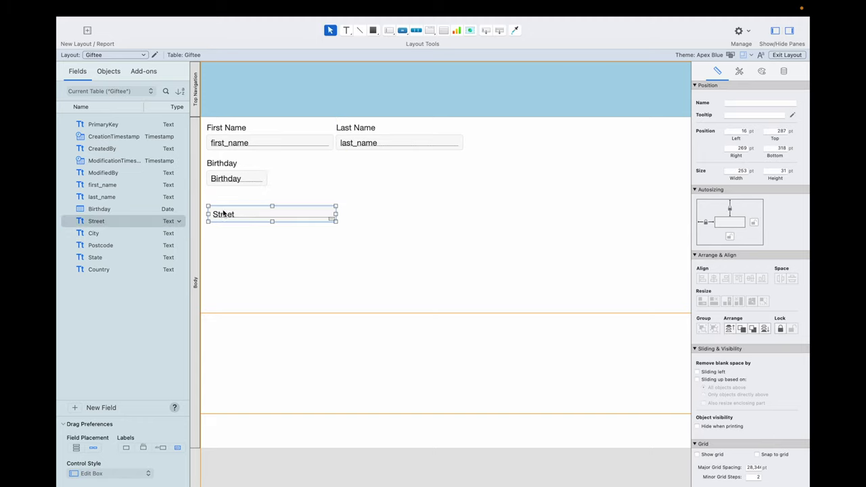
Step: Add City narrowed to 155 pt and Postcode beside it on the row below Street
click(97, 235)
drag(97, 237, 276, 229)
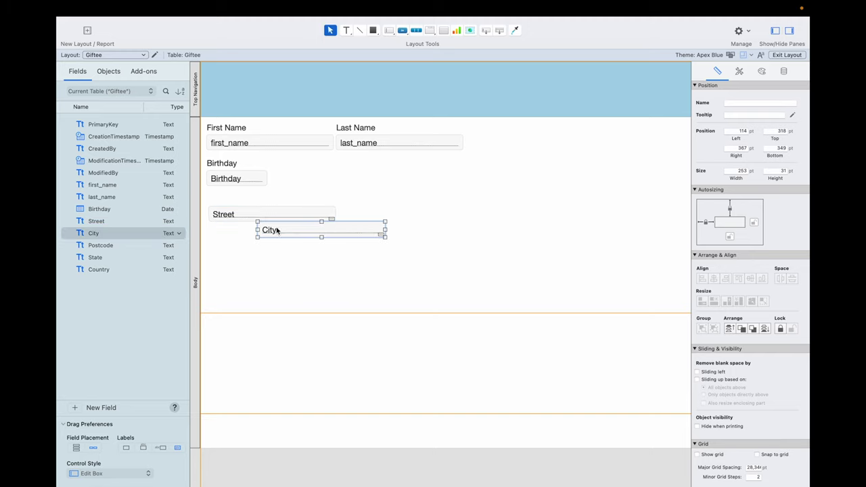
drag(385, 230, 337, 231)
click(124, 246)
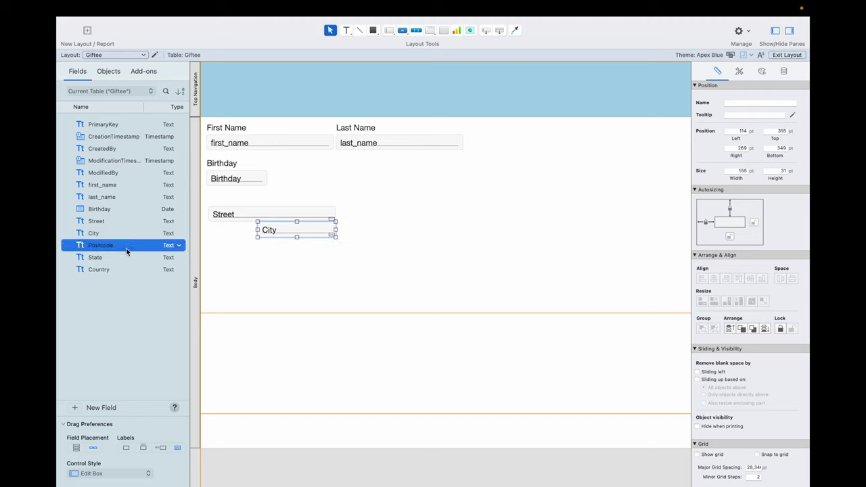
drag(170, 251, 231, 233)
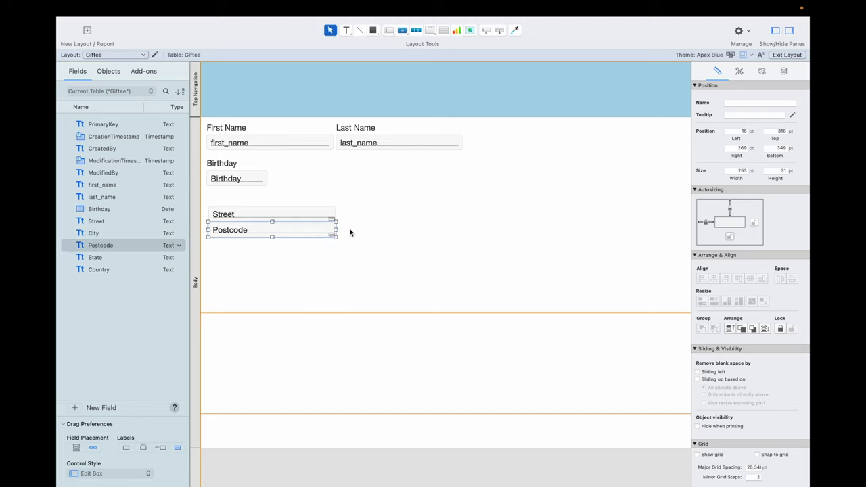
drag(334, 231, 257, 235)
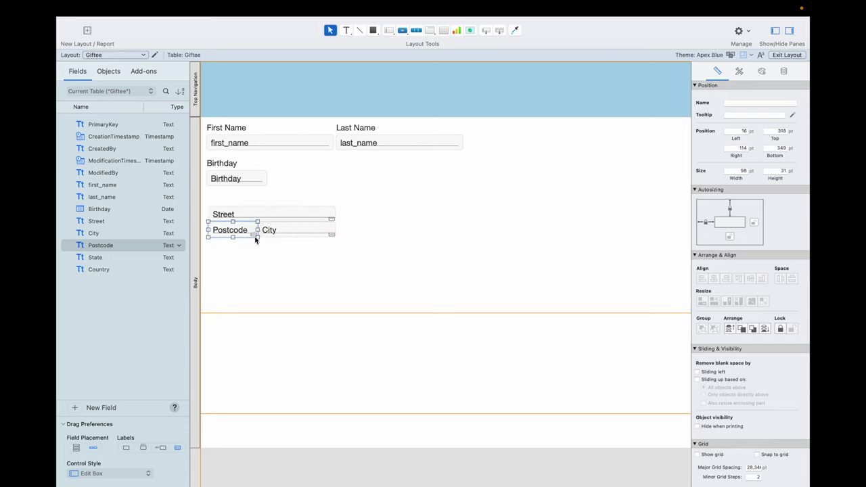
Step: Add State narrowed to 121 pt and Country beside it, lined up with City
click(117, 258)
drag(118, 258, 230, 249)
drag(336, 246, 270, 245)
click(108, 271)
drag(105, 274, 291, 249)
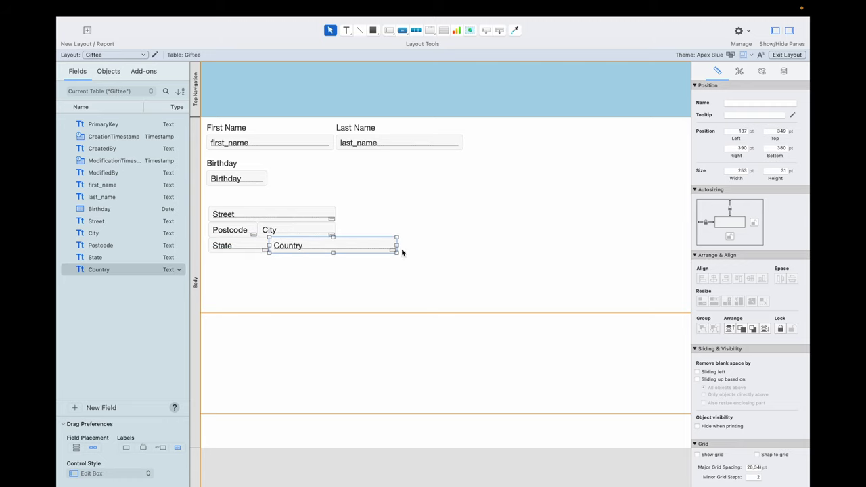
drag(395, 246, 334, 247)
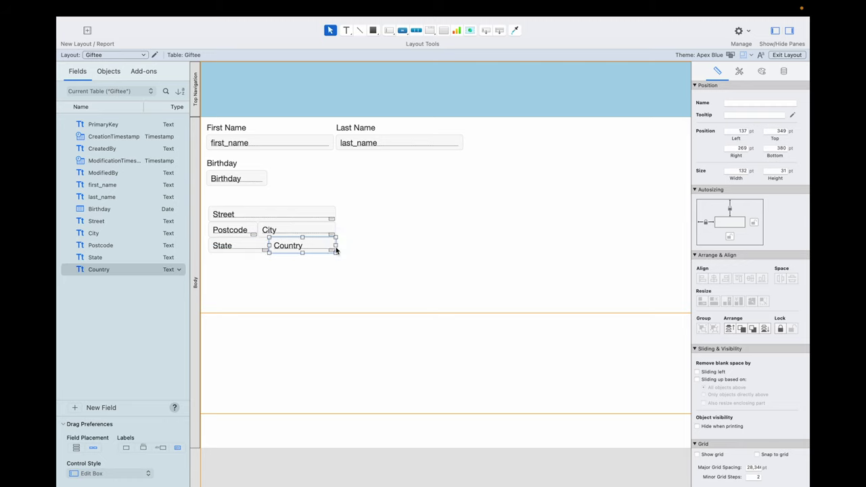
click(302, 275)
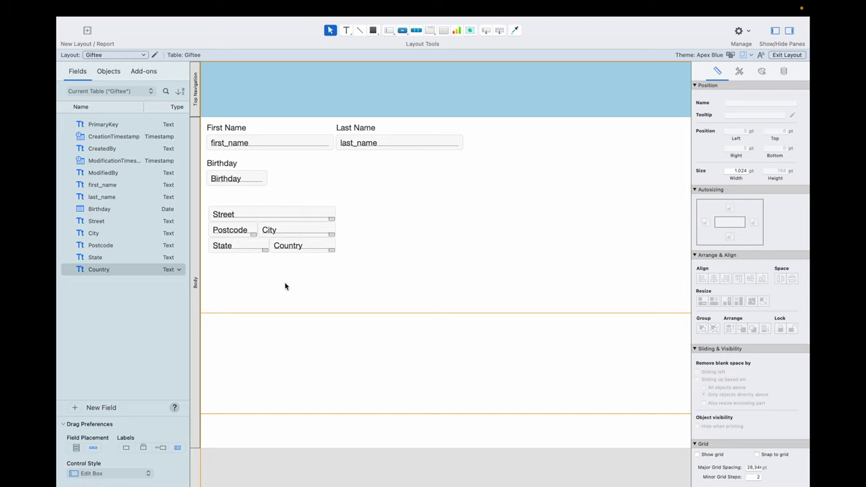
click(256, 249)
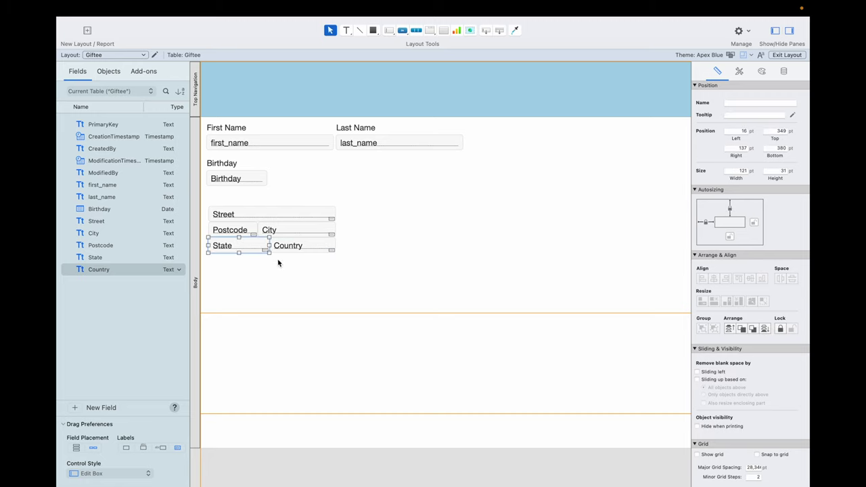
click(275, 275)
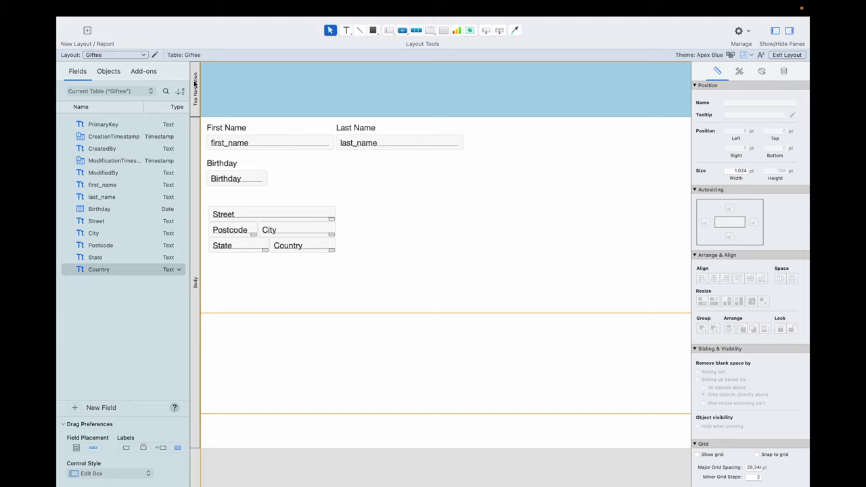
click(346, 32)
Step: Add an 'Address' text label just above the Street field
drag(207, 199, 252, 210)
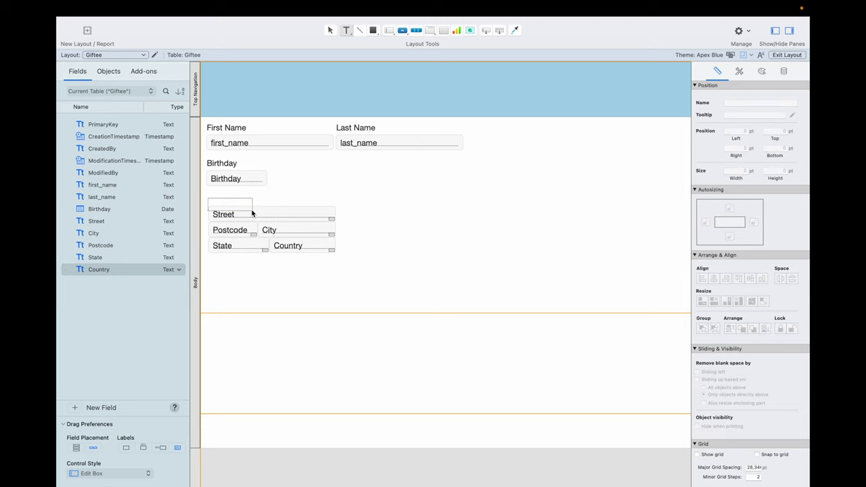
text(Address)
key(Escape)
drag(238, 208, 239, 202)
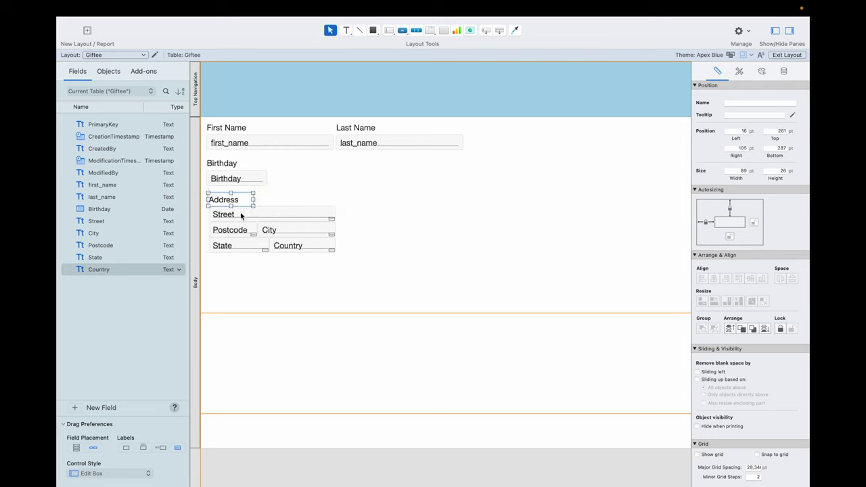
click(248, 272)
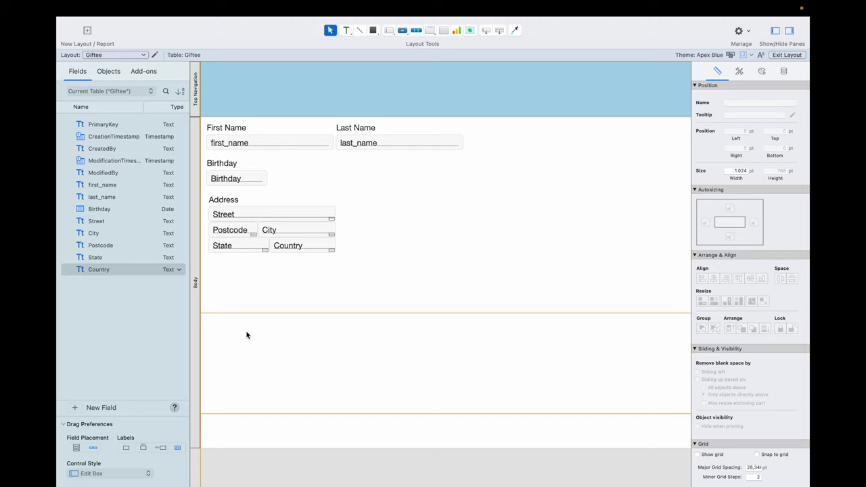
Step: Draw a portal below State and Country showing Telephone records, vertically scrolling with 2 rows
click(443, 31)
drag(210, 259, 379, 295)
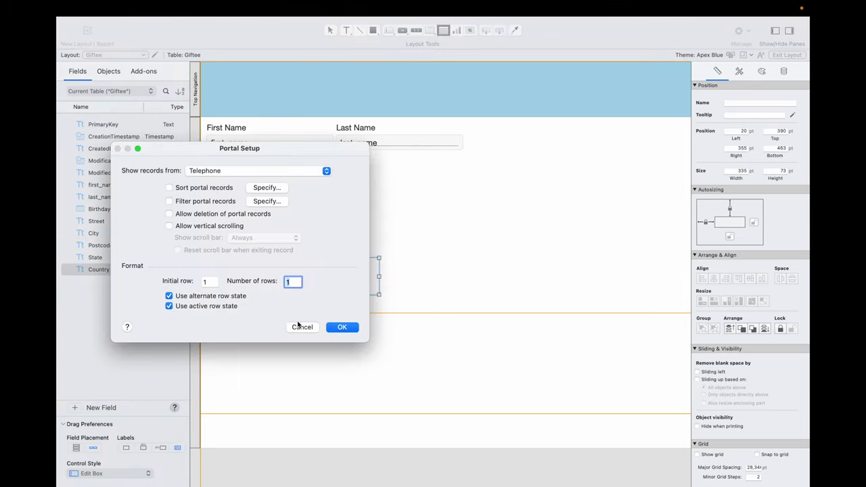
click(212, 172)
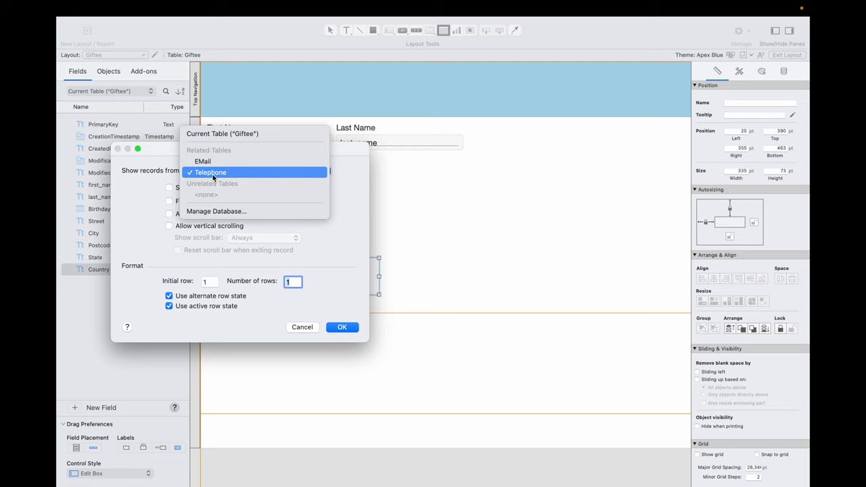
click(213, 175)
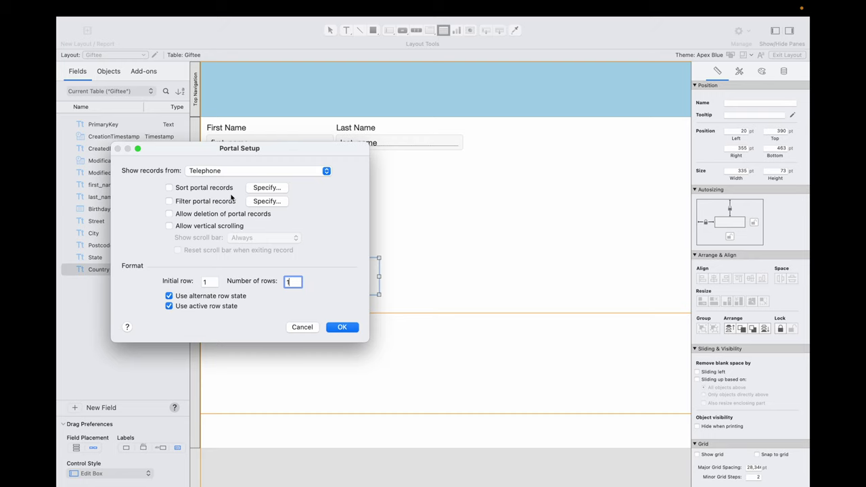
click(170, 227)
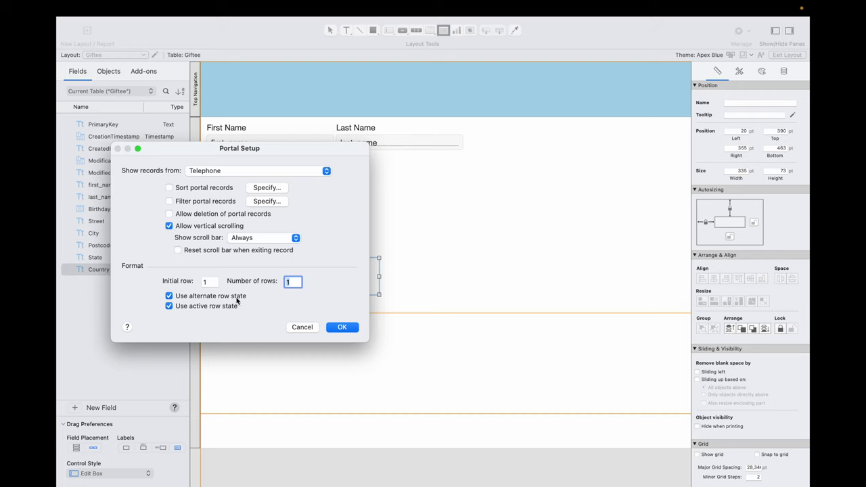
double_click(288, 280)
key(BackSpace)
text(2)
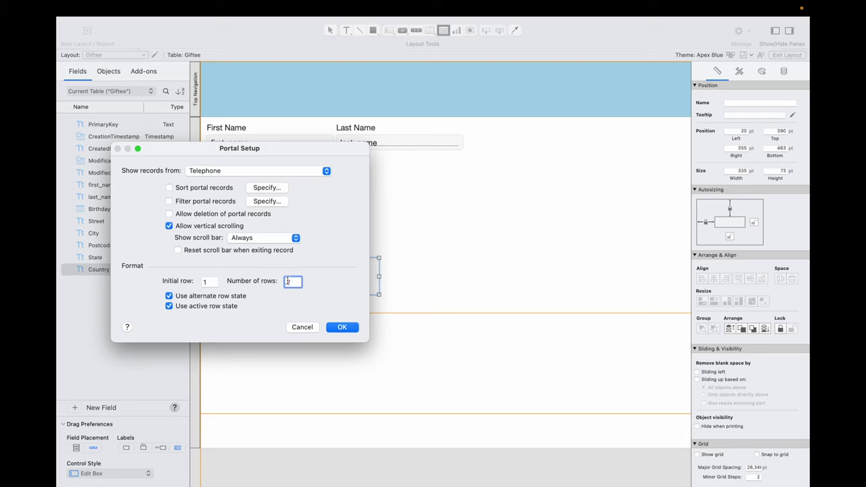
Step: Confirm the portal setup and add the Number and Typ fields to the portal
click(343, 328)
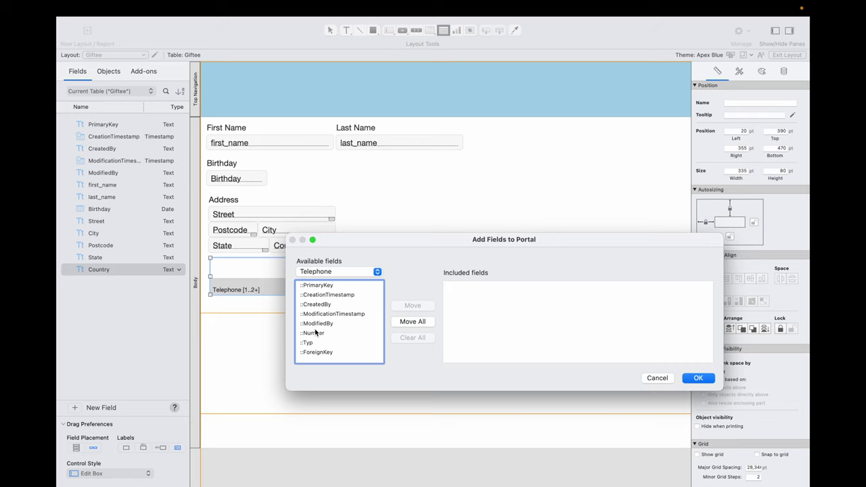
click(315, 333)
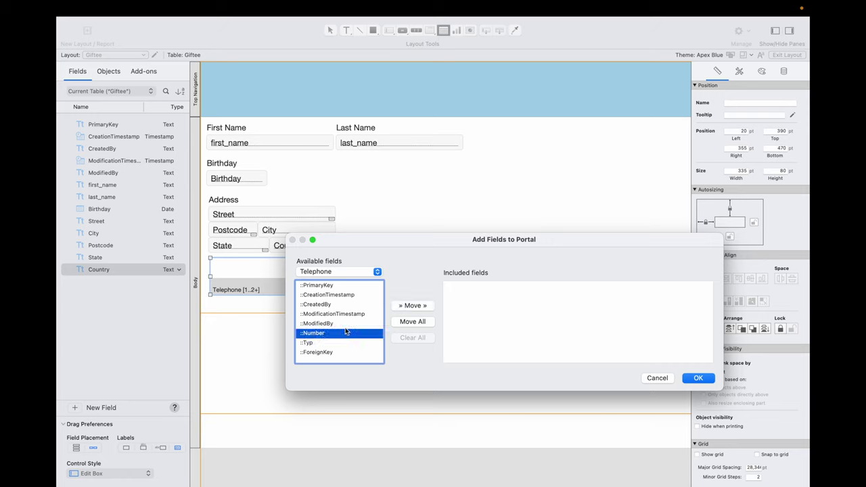
click(413, 308)
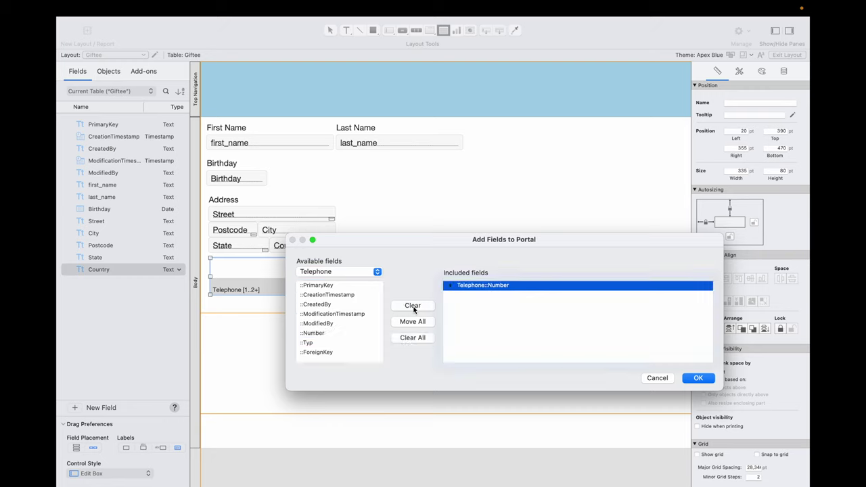
click(308, 342)
click(414, 306)
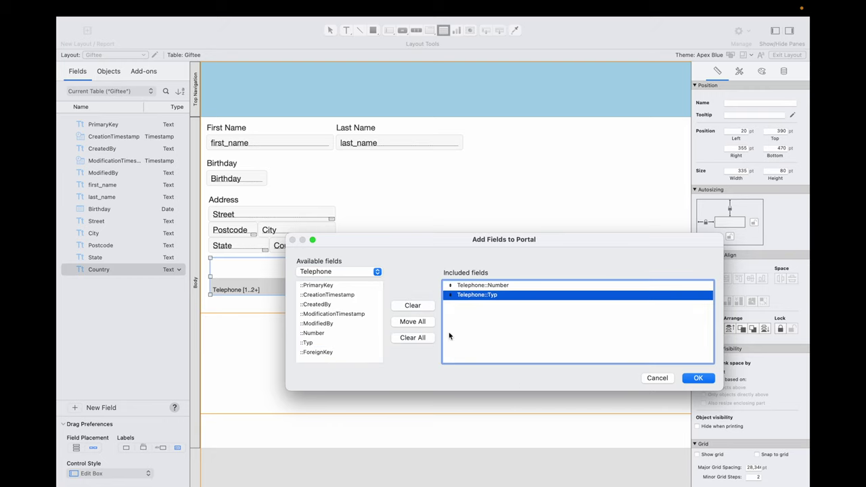
click(699, 379)
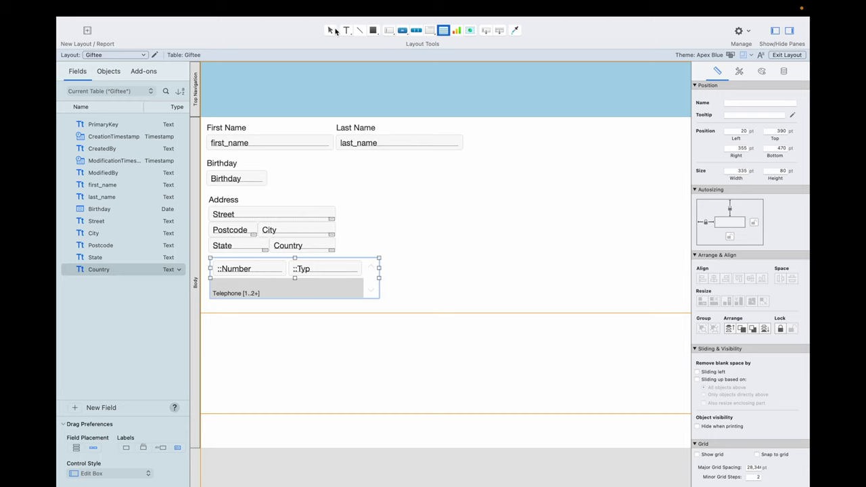
Step: Narrow the Typ field so it fits inside the telephone portal
click(332, 30)
click(347, 272)
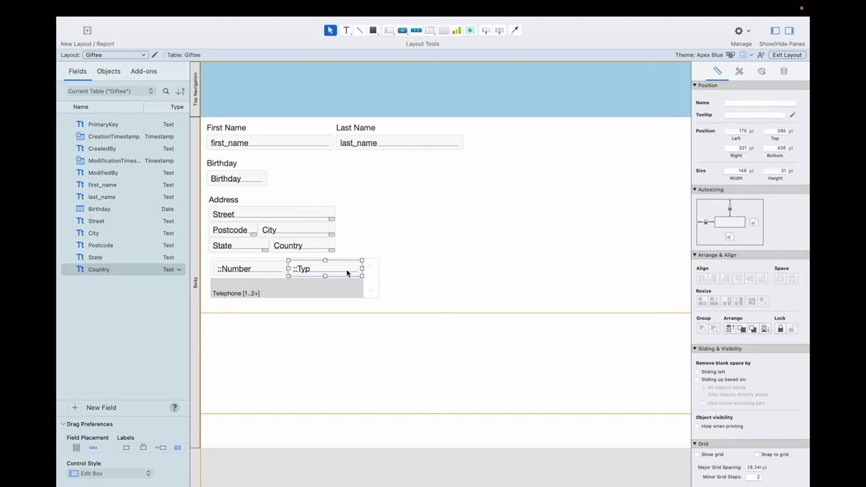
drag(362, 269, 321, 268)
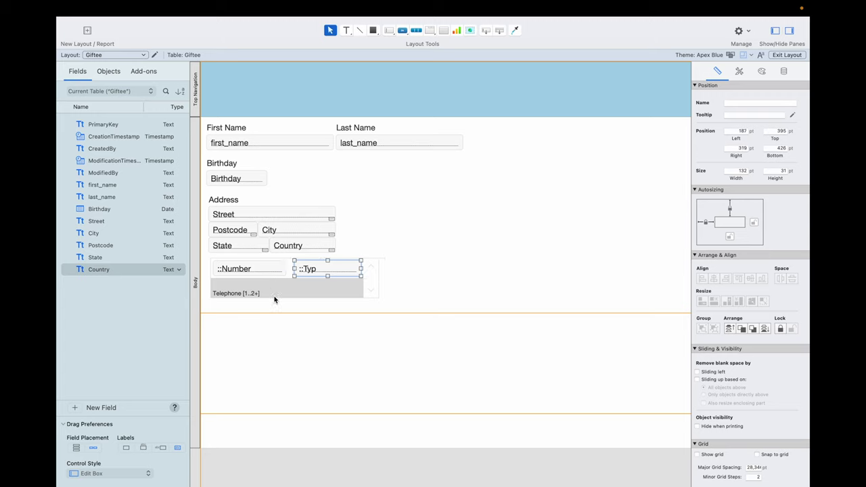
click(211, 266)
Step: Move the telephone portal down and place a 'Telephone' heading above it
drag(211, 266, 210, 280)
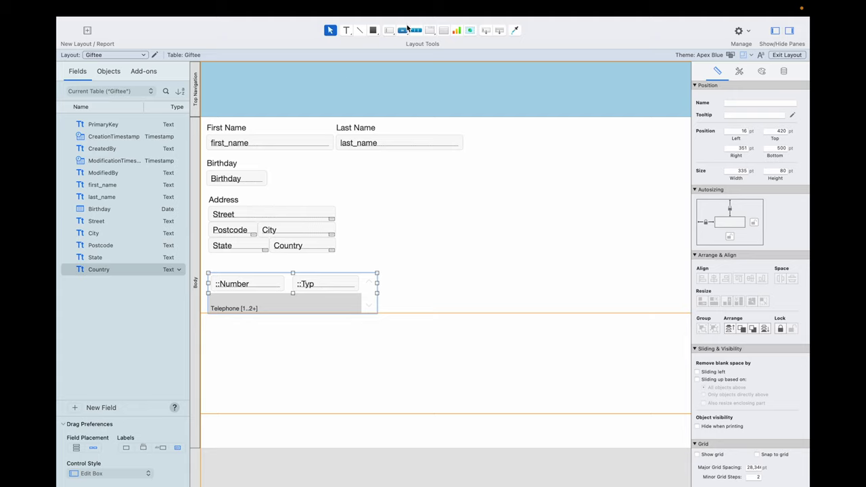
click(346, 31)
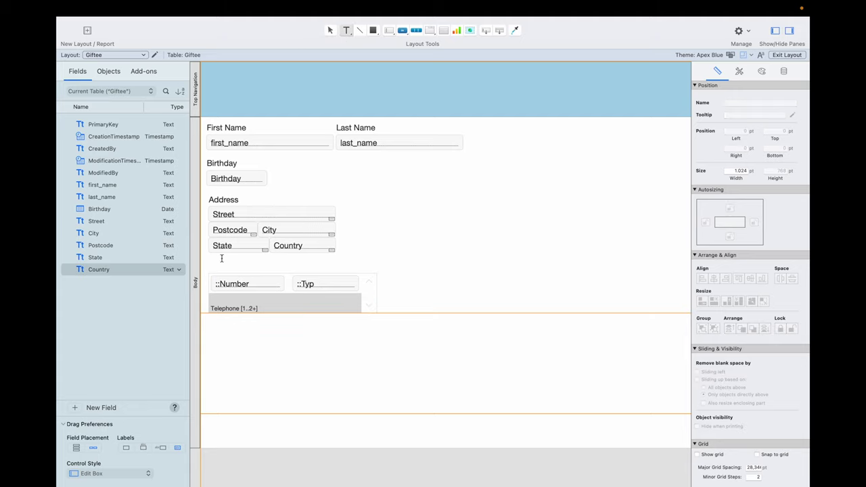
drag(210, 269, 292, 282)
text(Telephone)
key(Escape)
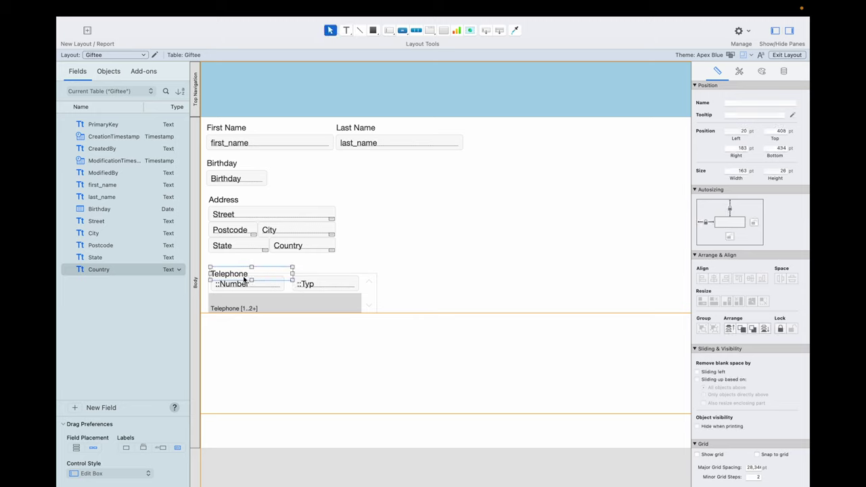
drag(245, 280, 242, 272)
click(255, 337)
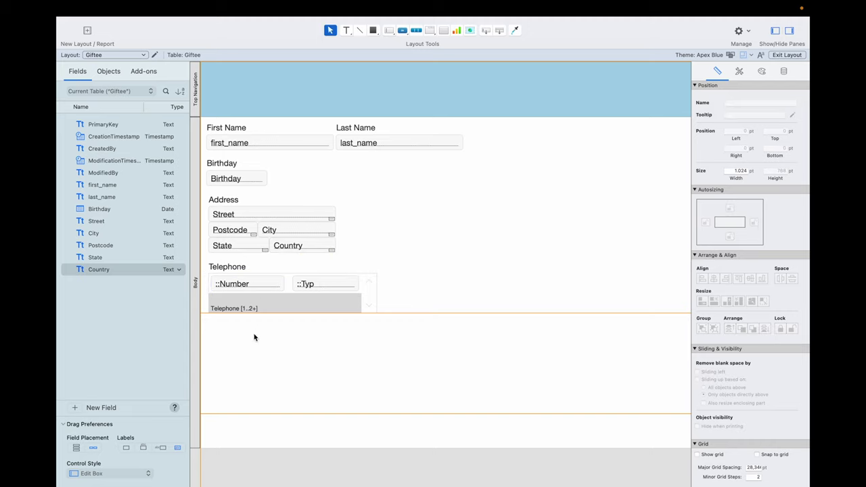
mouse_move(376, 3)
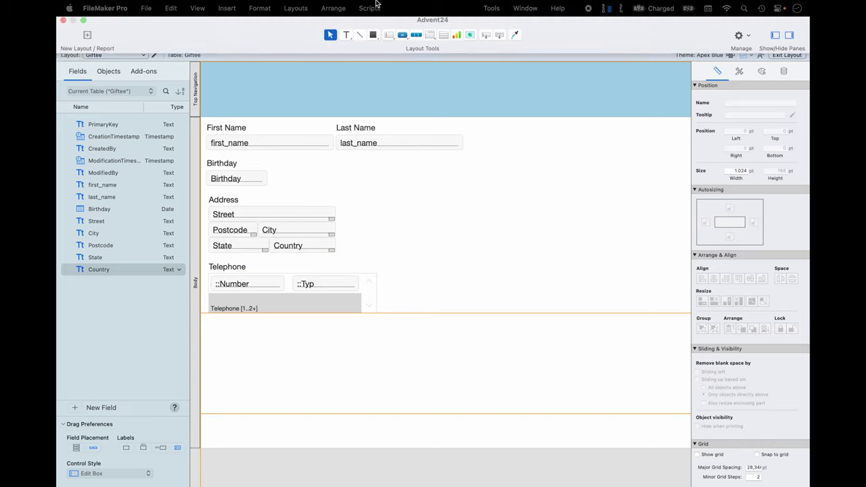
click(444, 30)
Step: Draw a new portal beneath the telephone portal for the EMail records
drag(211, 318, 373, 348)
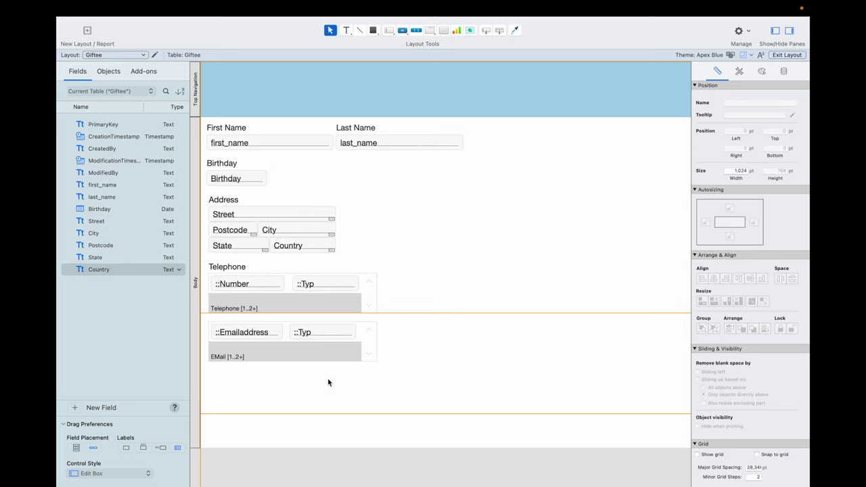
Step: Fill the Top Navigation part of the Giftee layout with solid green
click(195, 100)
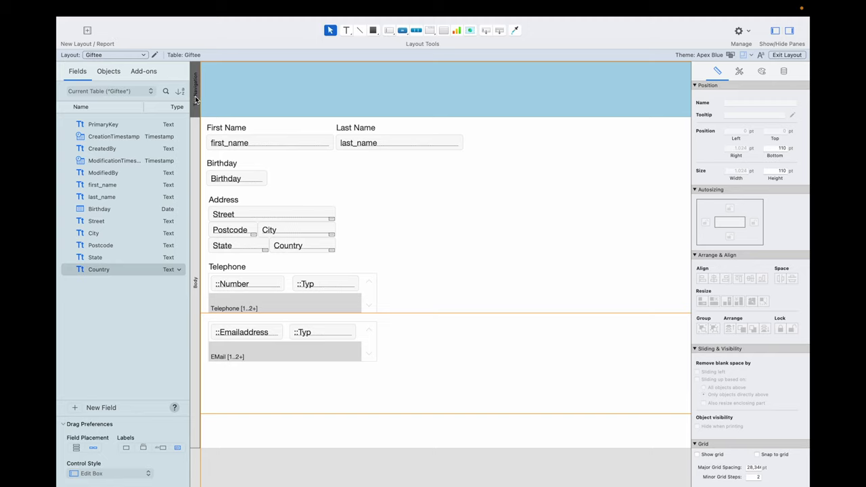
mouse_move(583, 26)
click(767, 72)
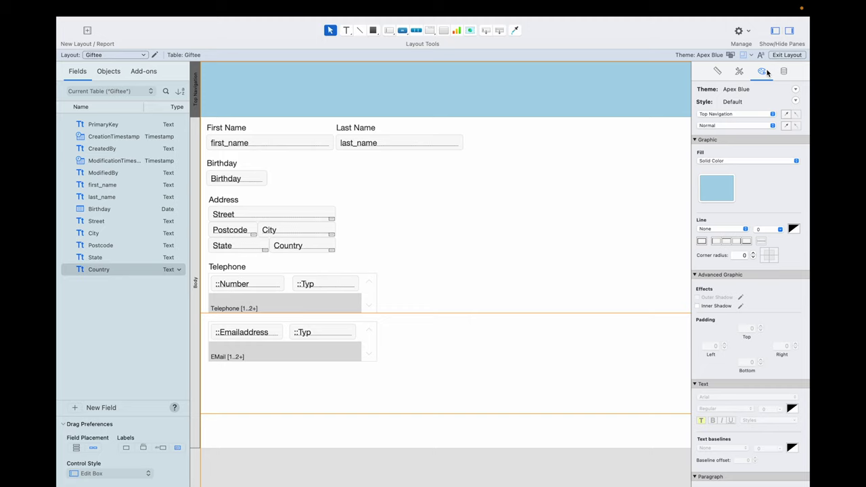
click(716, 188)
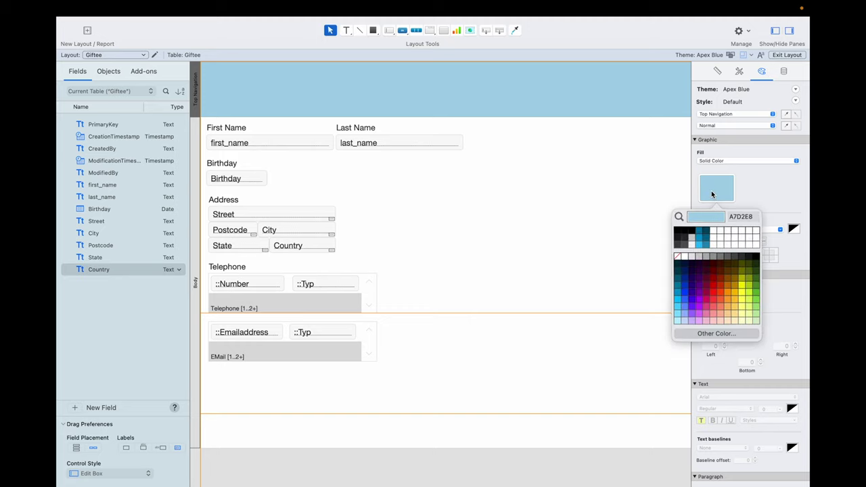
click(757, 298)
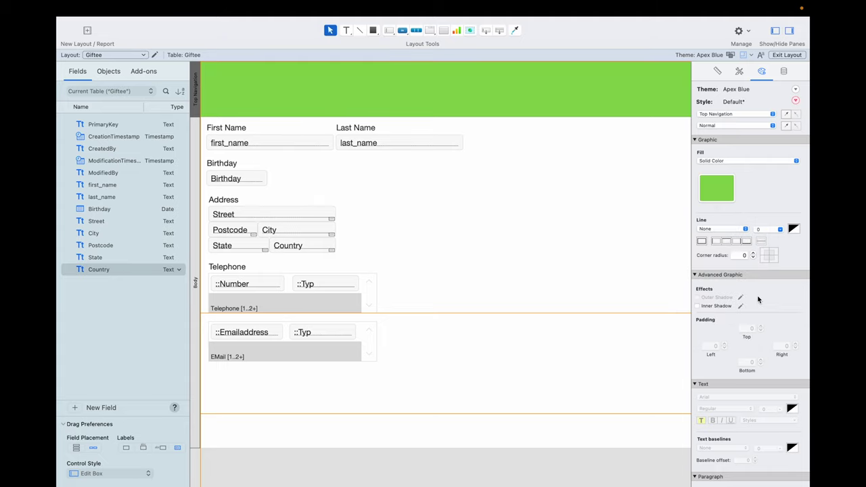
click(725, 194)
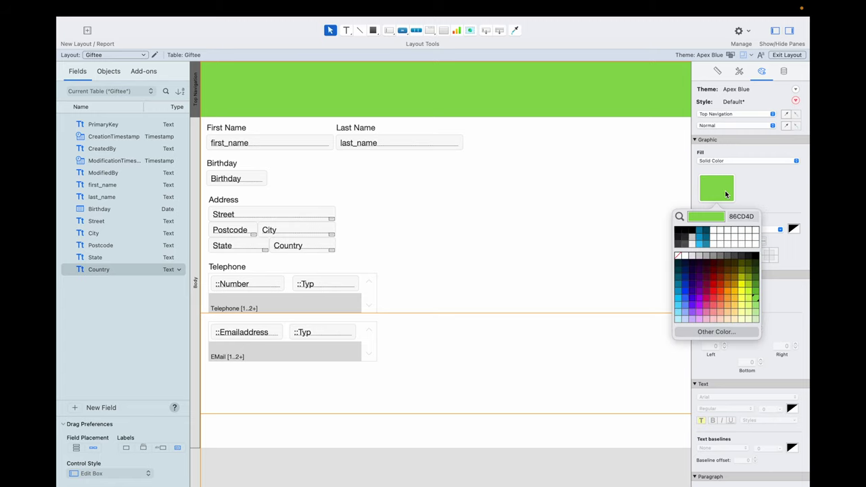
click(726, 195)
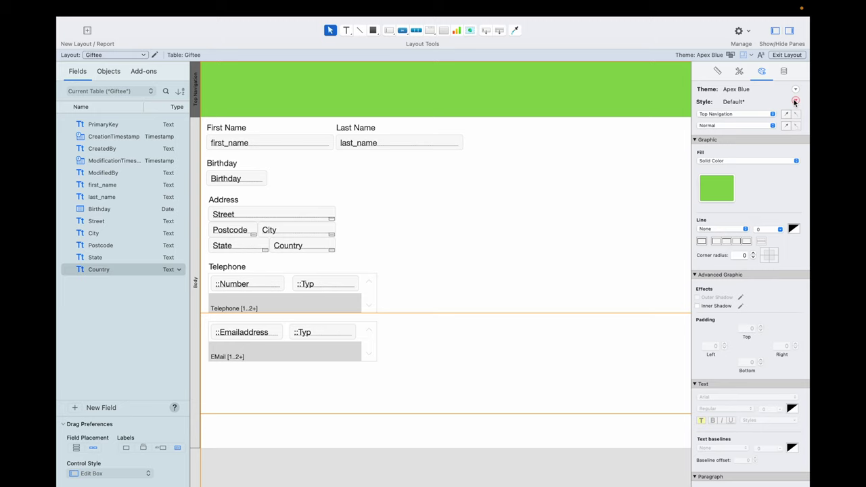
click(795, 102)
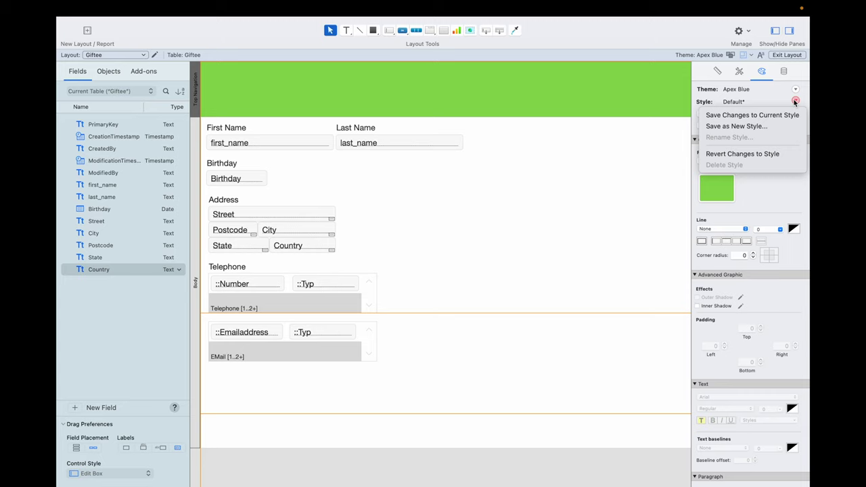
Step: Save the green navigation styling as a new style named TopNavBack
click(776, 129)
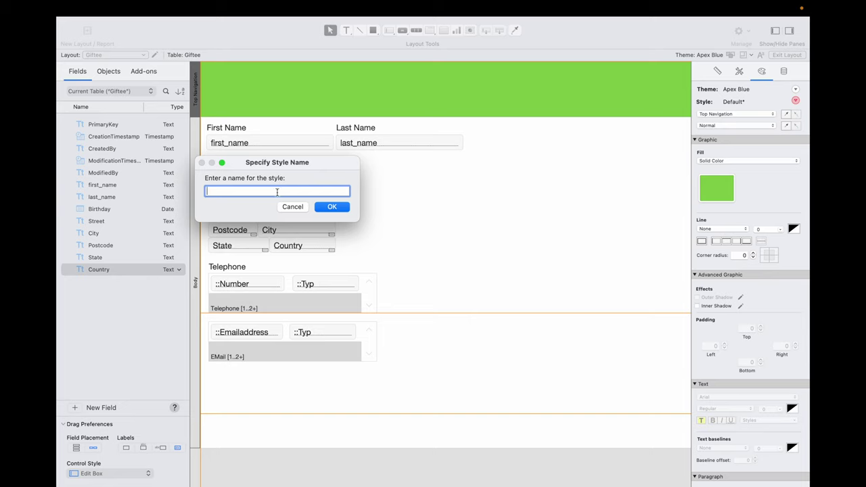
text(TopNavBack)
click(346, 207)
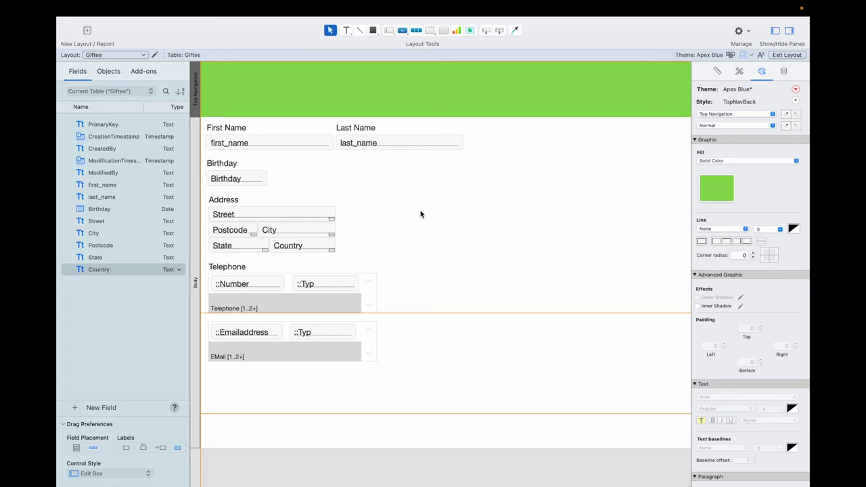
click(114, 55)
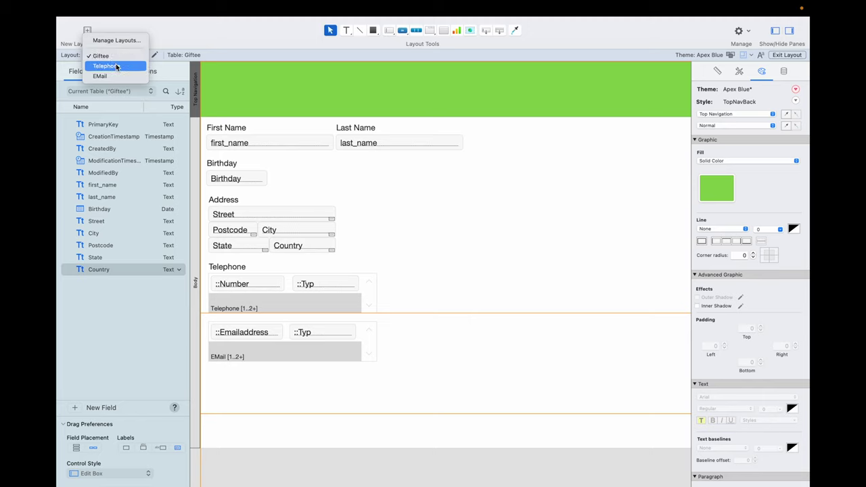
Step: Save the Giftee changes and inspect the Telephone layout's still-blue Top Navigation style
click(115, 66)
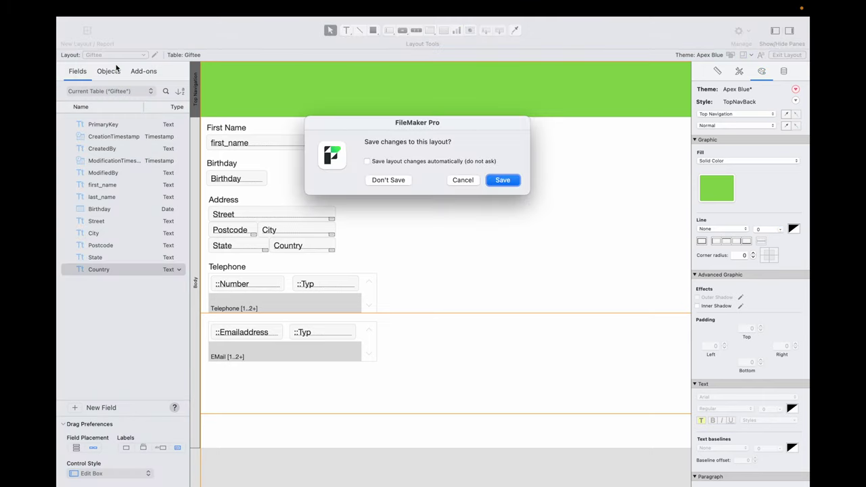
click(502, 179)
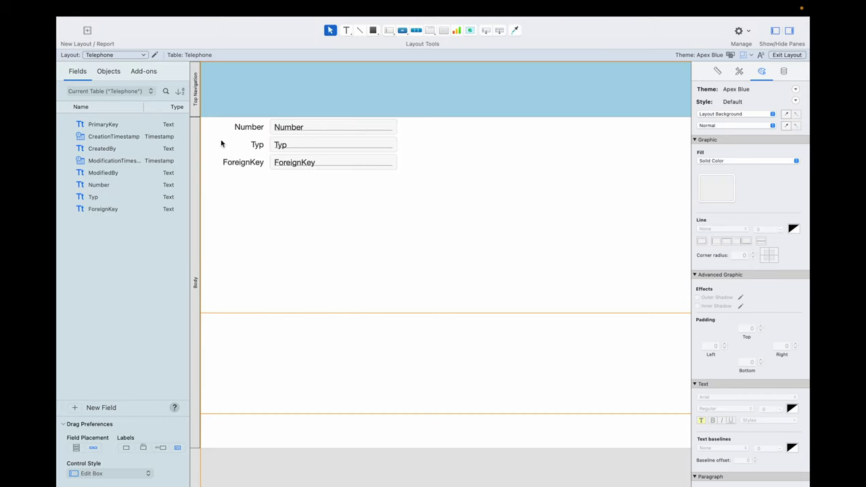
click(198, 89)
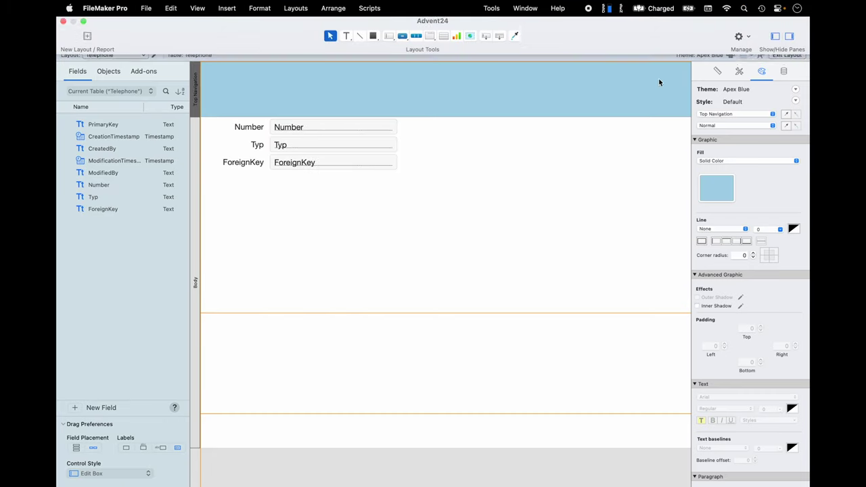
click(741, 72)
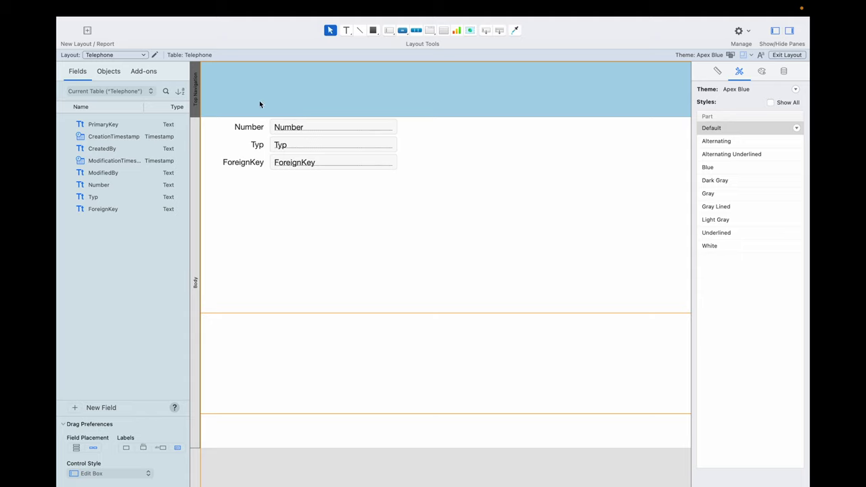
Step: Return from the Telephone layout to the Giftee layout
click(135, 55)
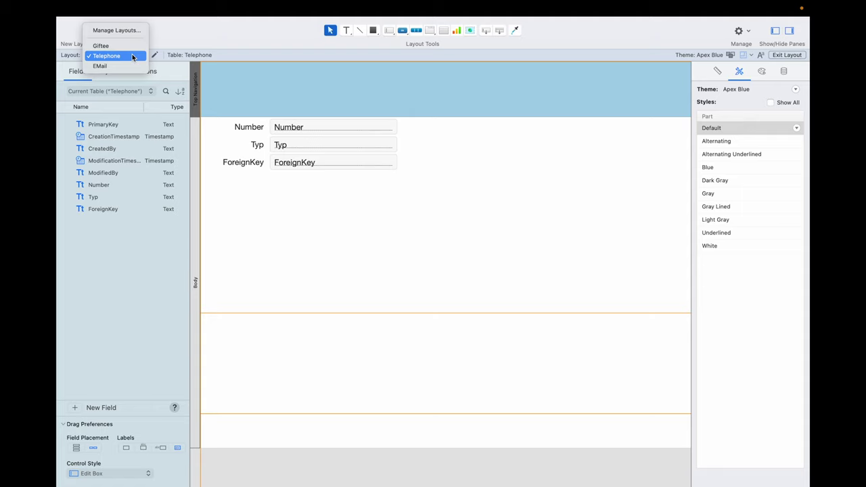
click(229, 144)
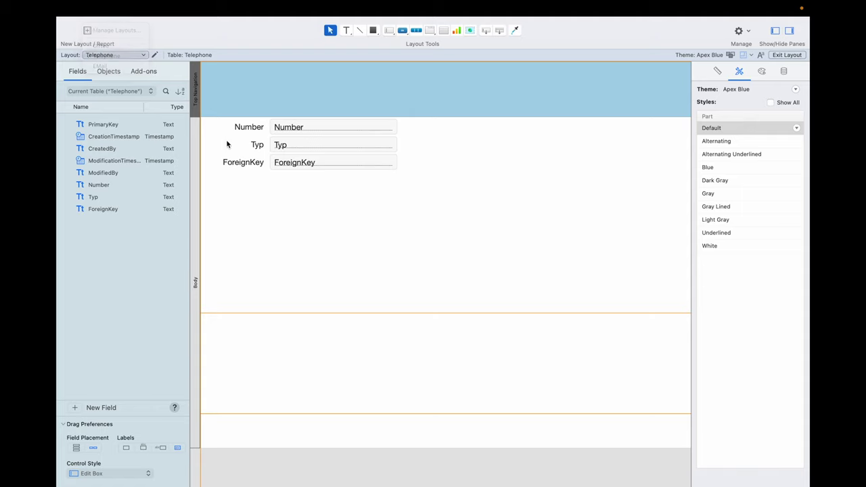
click(127, 56)
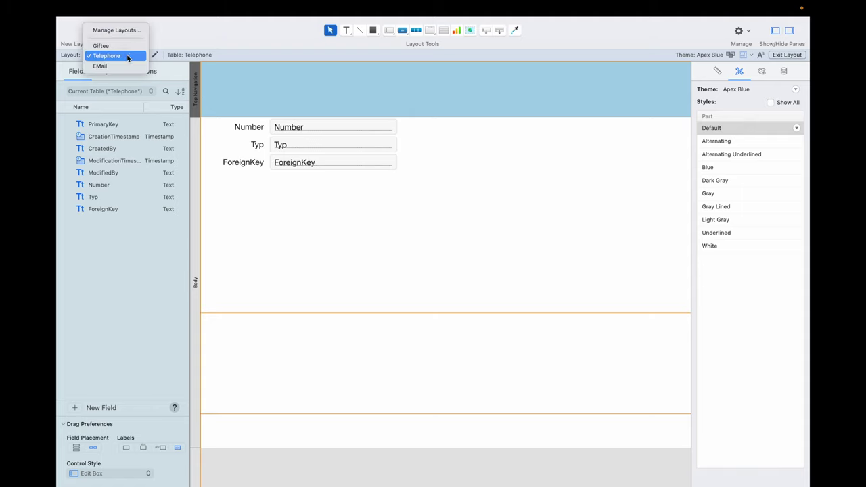
click(120, 46)
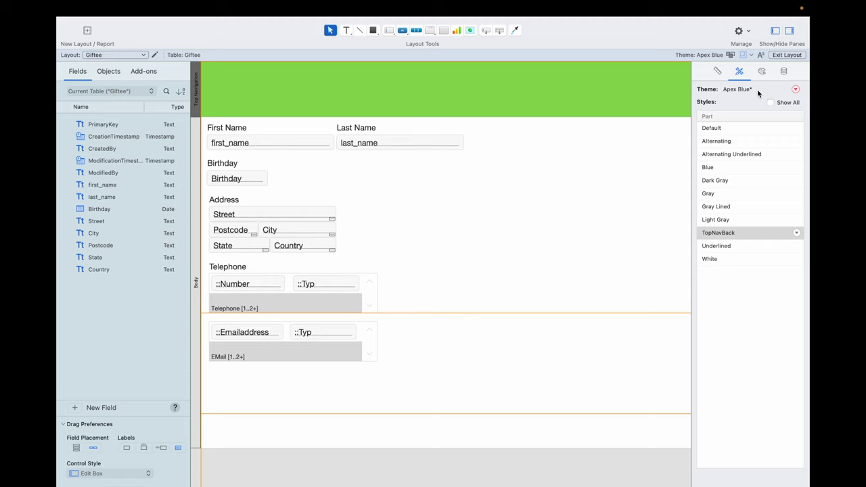
Step: Save the modified Apex Blue theme as a new theme named Advent24
click(796, 90)
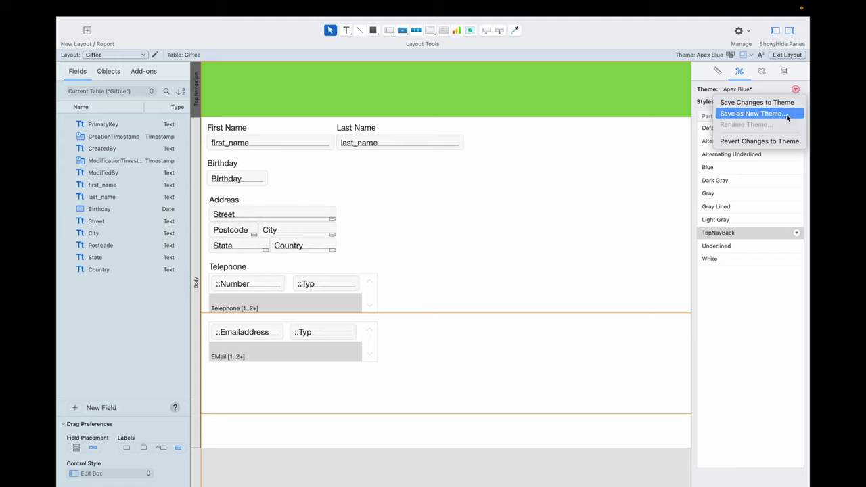
click(787, 118)
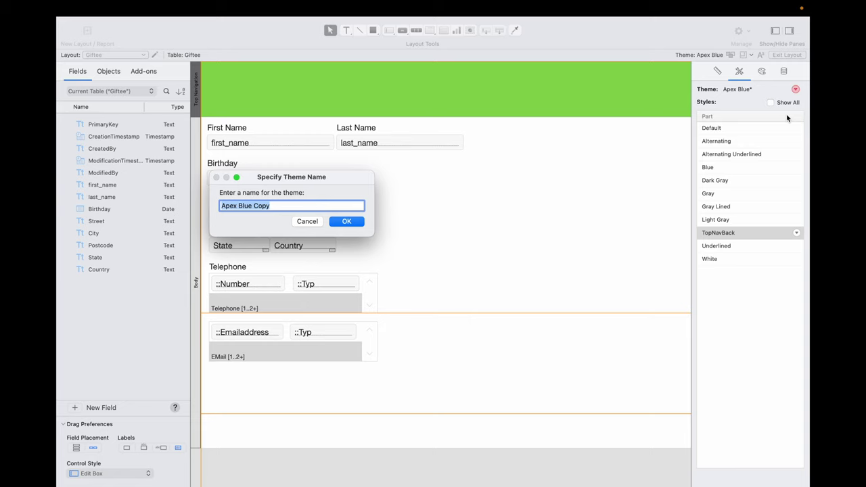
text(Advent24)
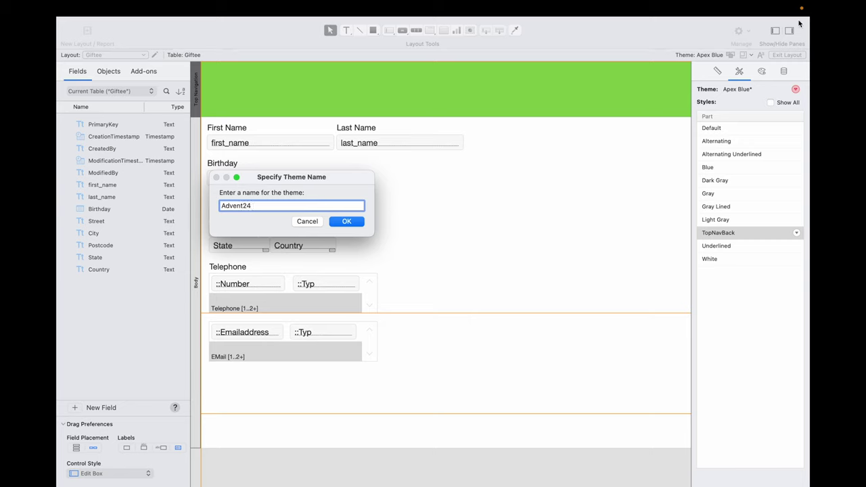
click(356, 222)
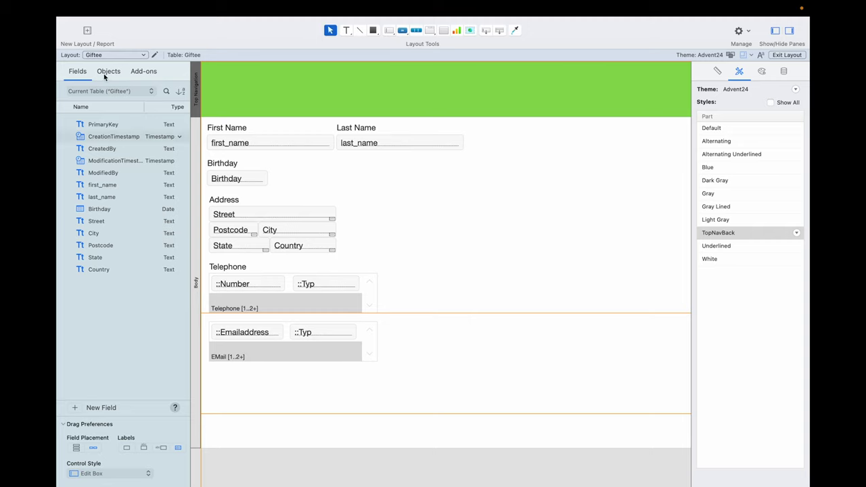
Step: Save Giftee, switch to the Telephone layout, and change its theme to Advent24
click(112, 56)
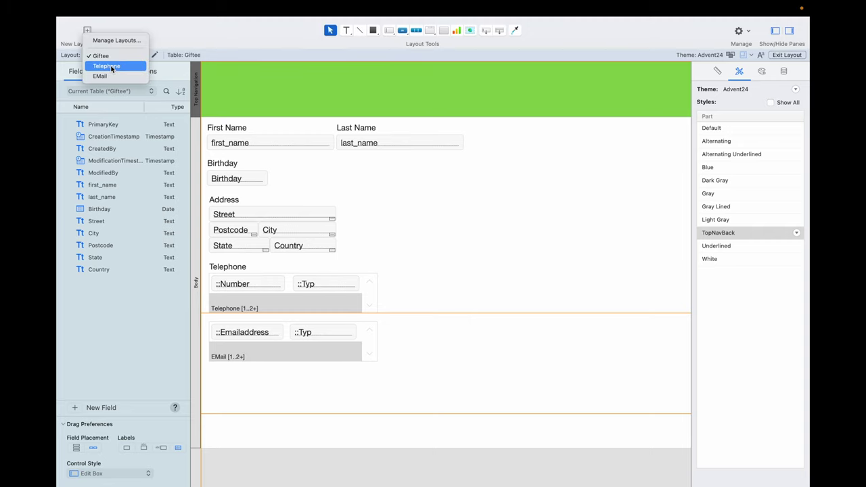
click(111, 63)
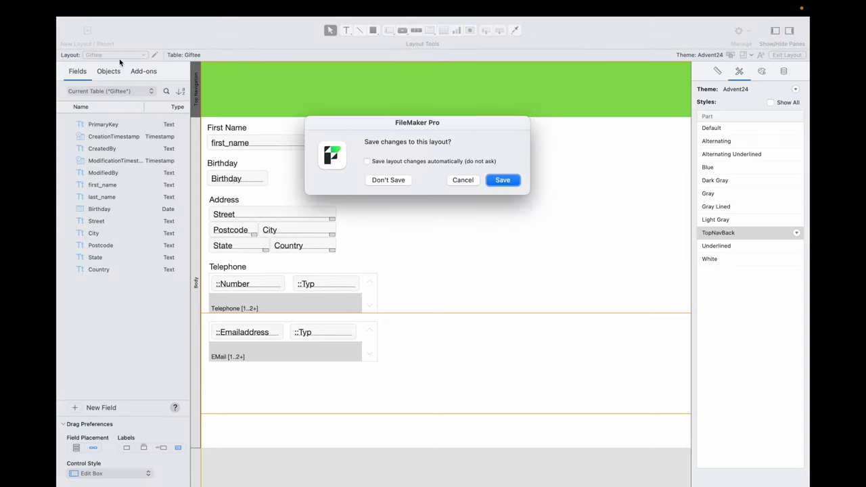
click(503, 180)
click(796, 89)
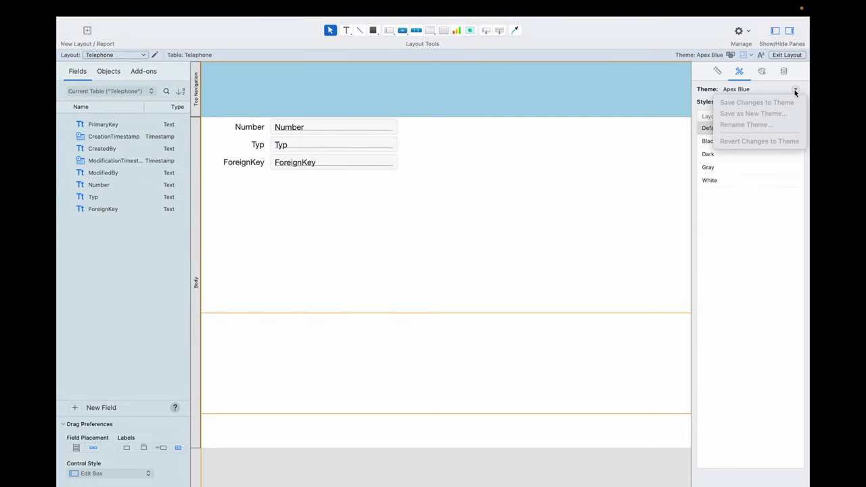
click(729, 92)
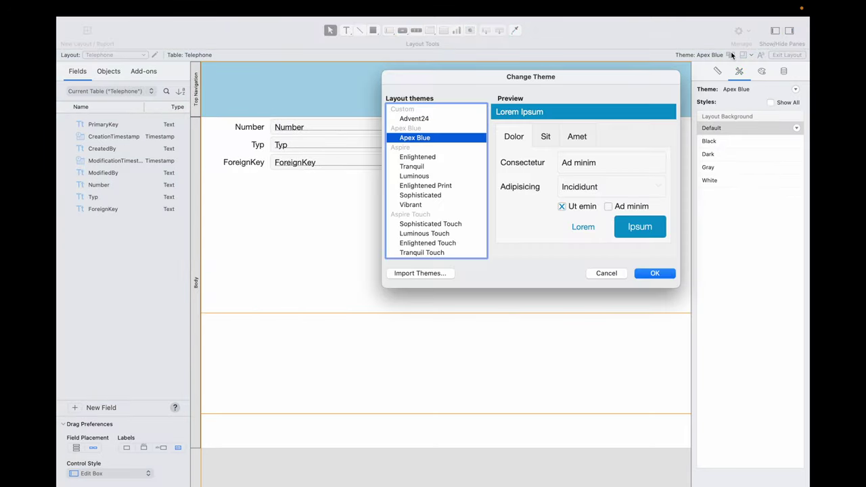
click(432, 120)
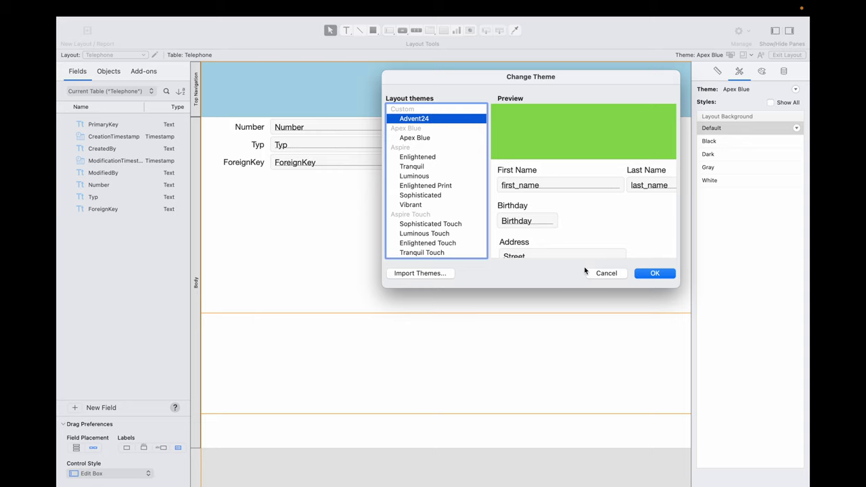
click(650, 277)
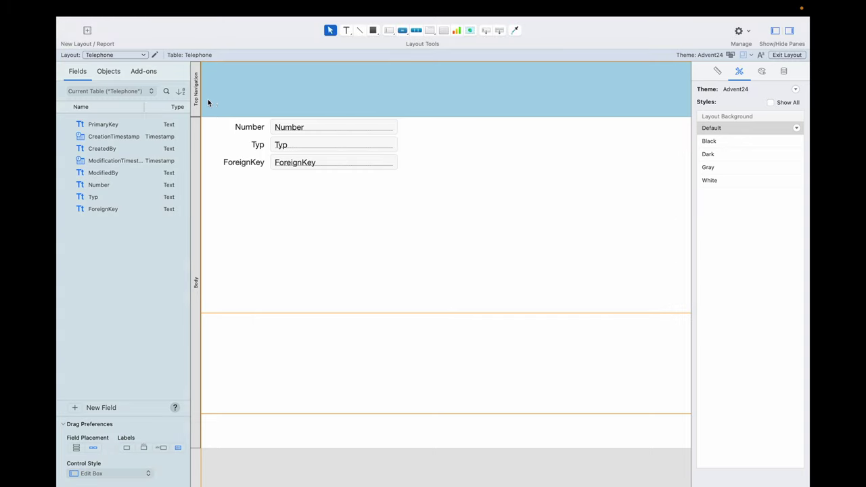
Step: Give Telephone's Top Navigation the green TopNavBack style, save, and go back to Giftee
scroll(208, 98, right, 2)
scroll(256, 113, left, 2)
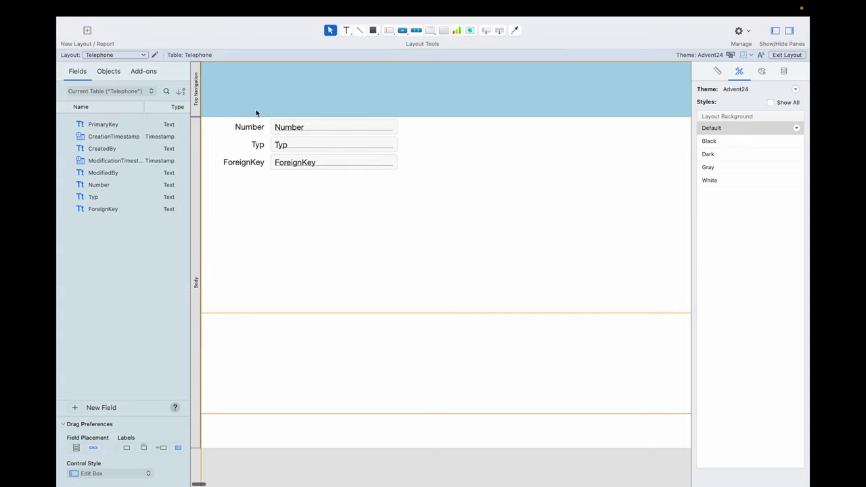
click(203, 90)
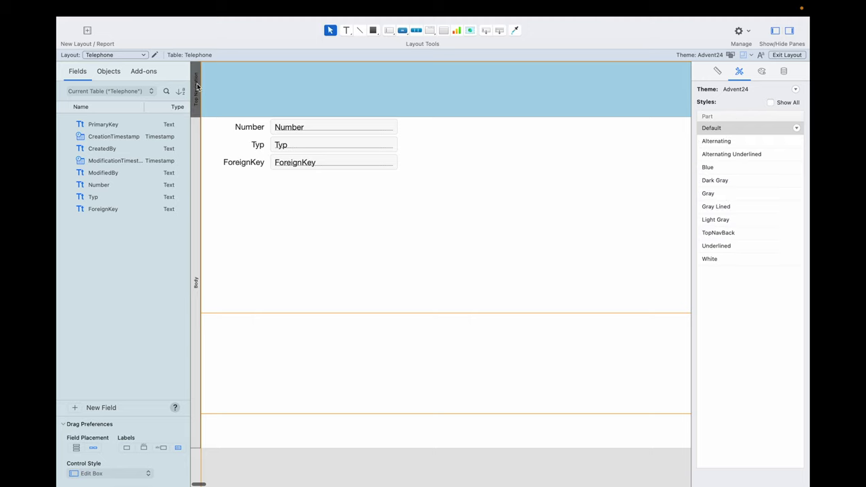
click(717, 232)
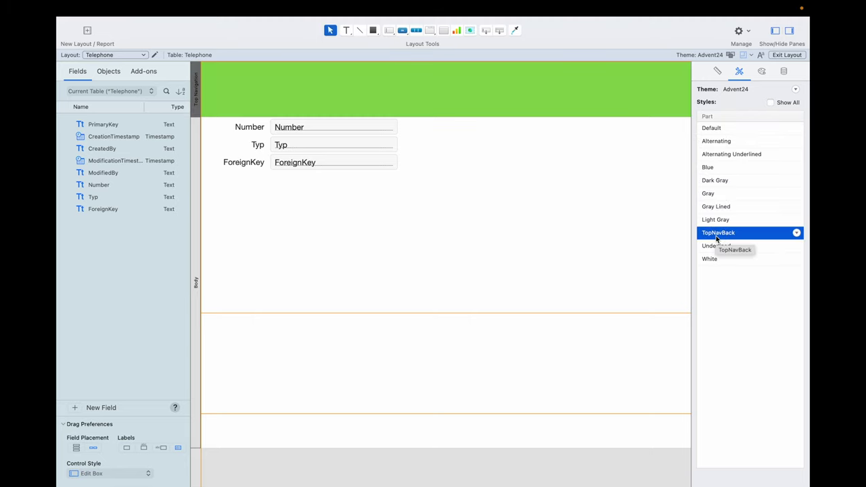
click(101, 56)
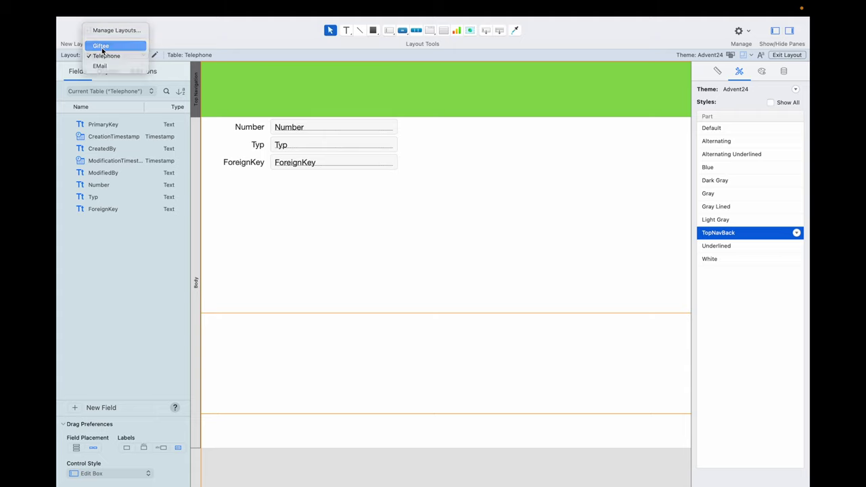
click(100, 45)
click(503, 181)
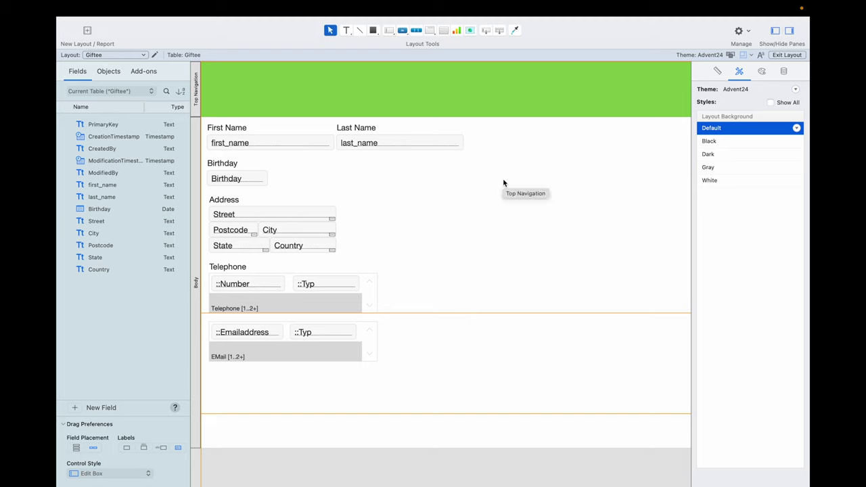
Step: Fill the Giftee layout's Body part with a pale green background colour
click(196, 149)
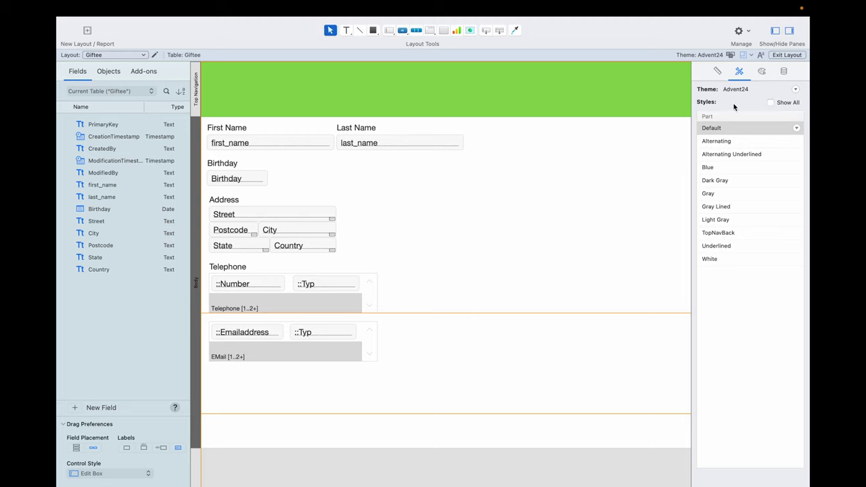
click(762, 71)
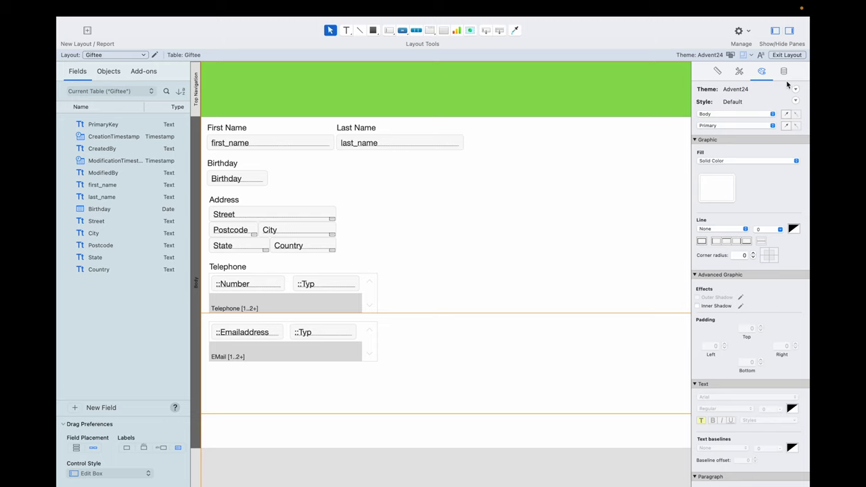
click(787, 72)
click(762, 71)
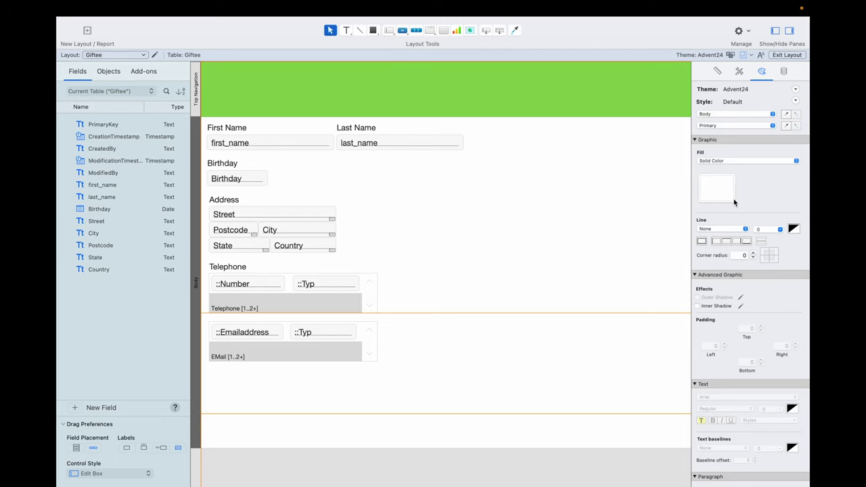
click(725, 191)
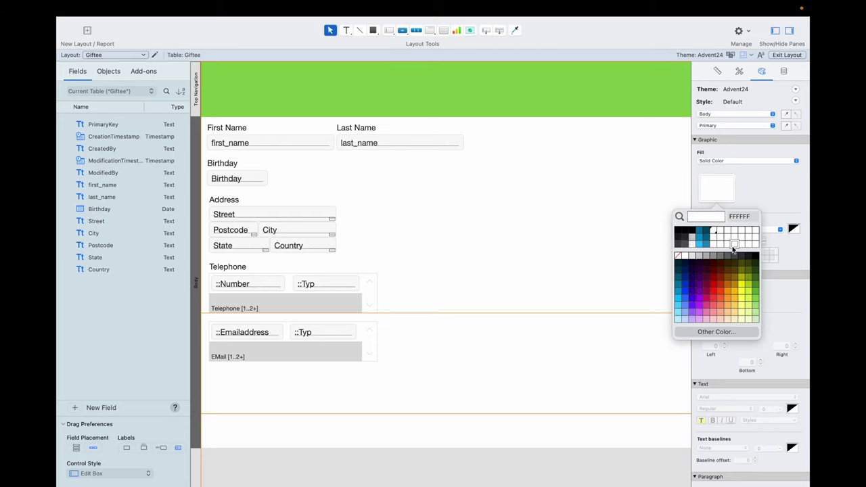
click(753, 316)
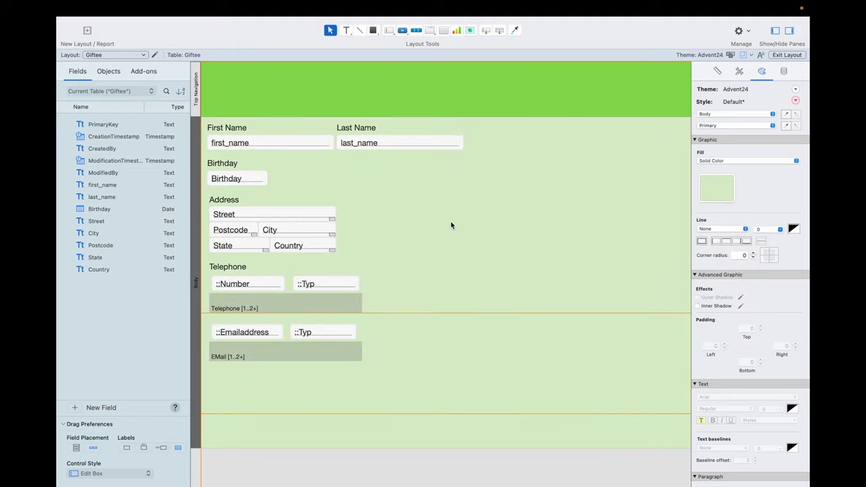
click(440, 235)
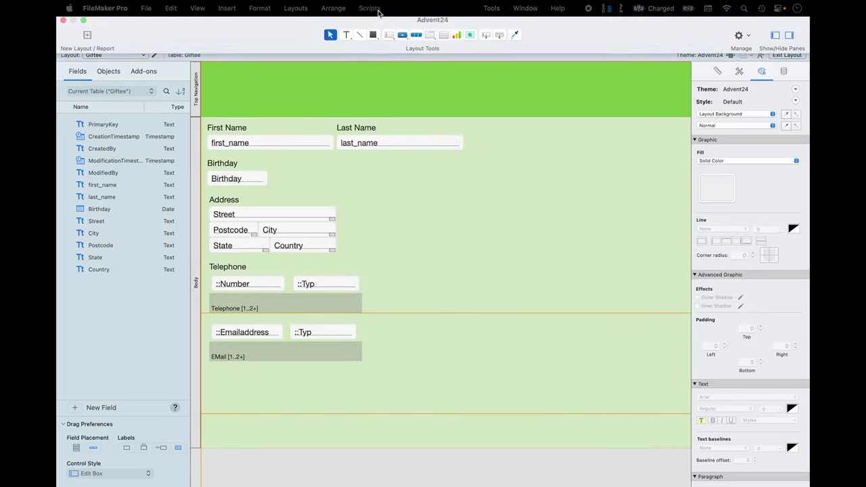
click(346, 31)
Step: Add a header text box reading 'Gifts Around The World' and colour it dark red
drag(336, 68, 583, 109)
text(Gi)
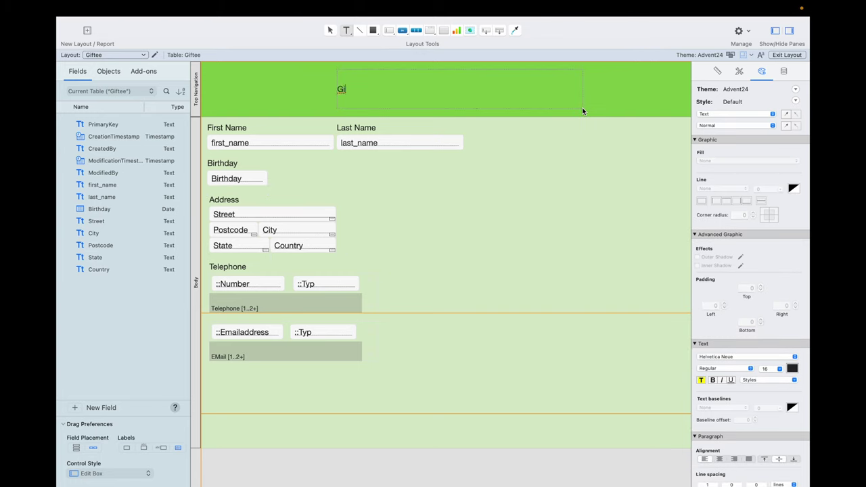
text(fts Around The World)
drag(447, 77, 308, 90)
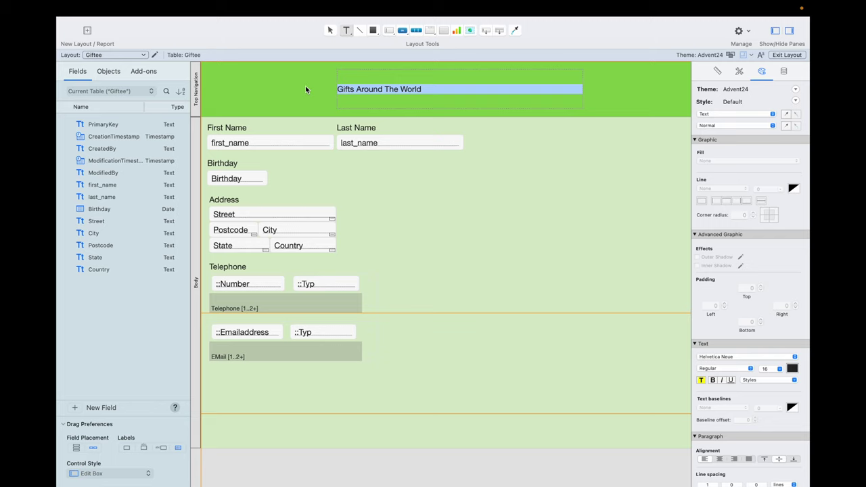
click(794, 371)
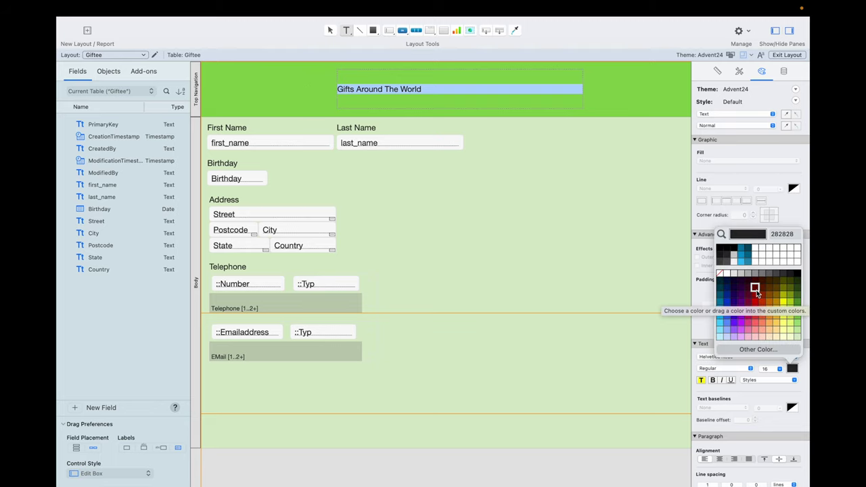
click(755, 299)
click(798, 368)
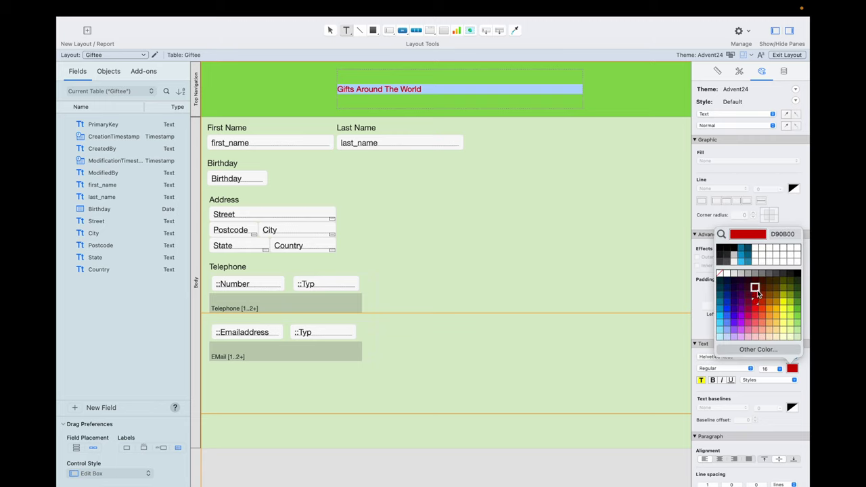
click(758, 300)
Step: Set the title to 40 pt, centred, in Comic Sans MS
double_click(767, 368)
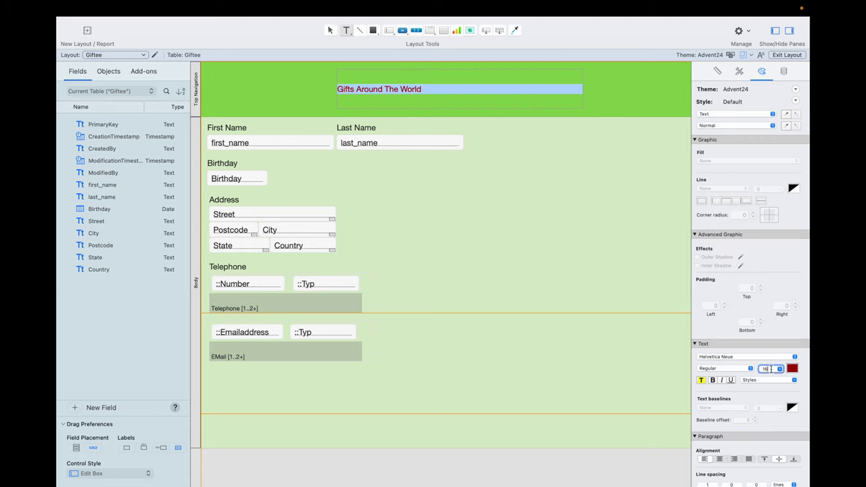
text(40)
key(Return)
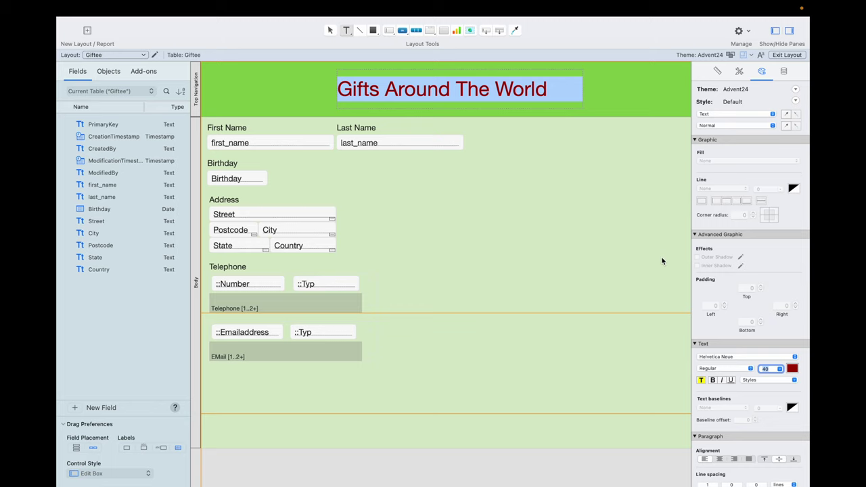
click(720, 459)
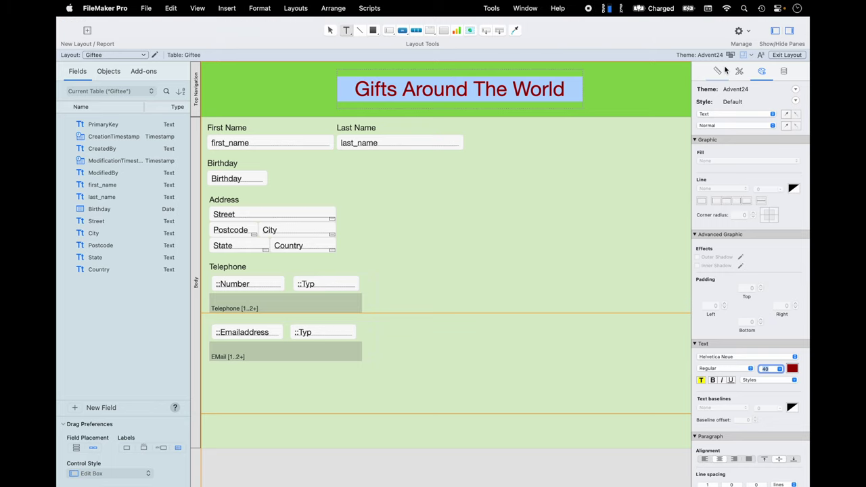
click(730, 357)
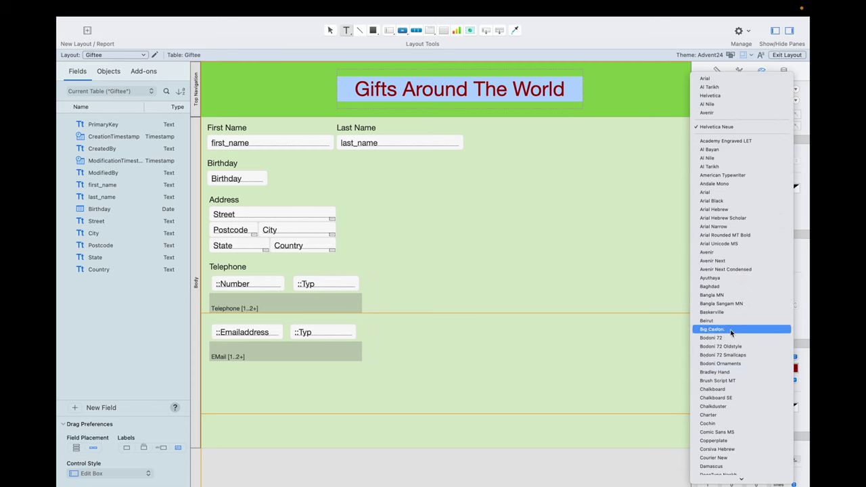
click(717, 425)
key(Escape)
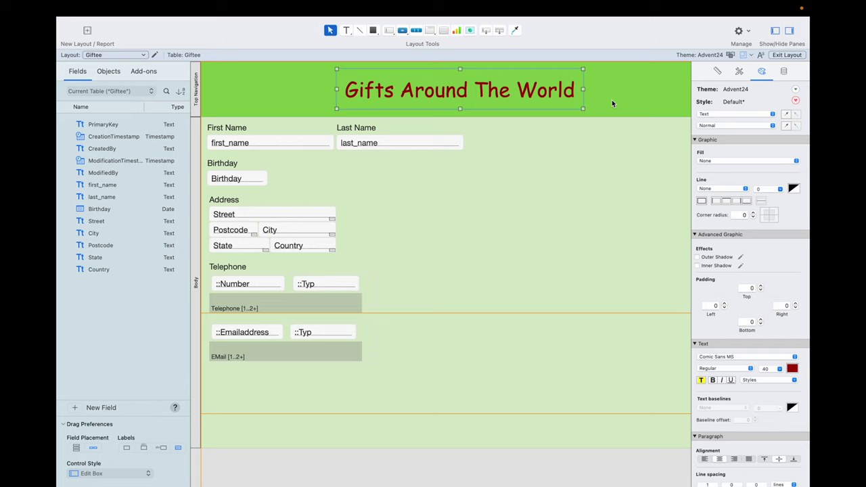
click(795, 100)
Step: Save the title formatting as style 'Title' and the pale green body fill as 'BodyBack'
click(745, 127)
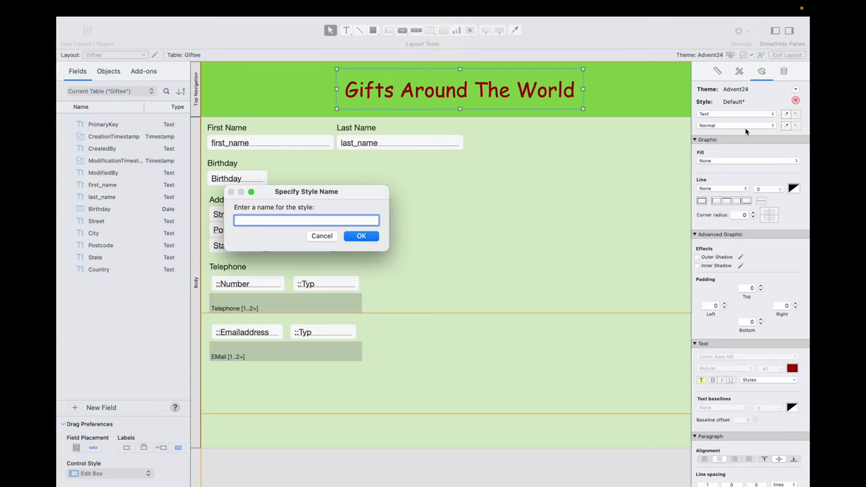
text(Title)
click(361, 236)
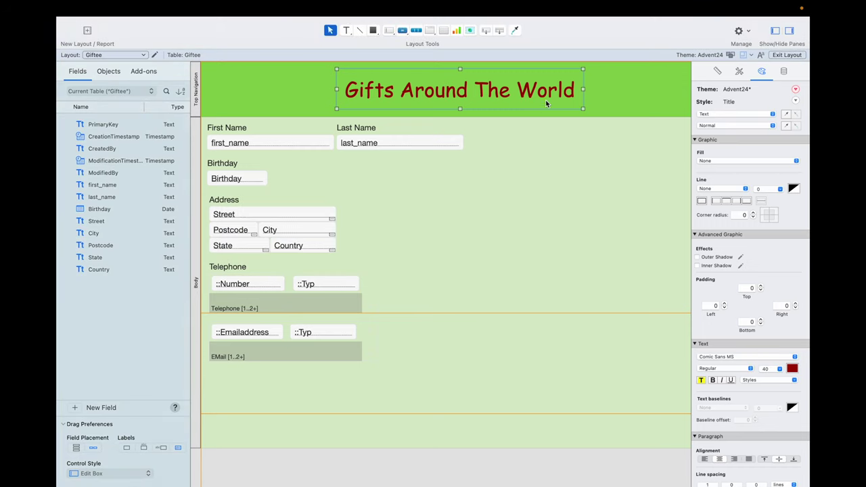
click(196, 212)
click(797, 100)
click(731, 127)
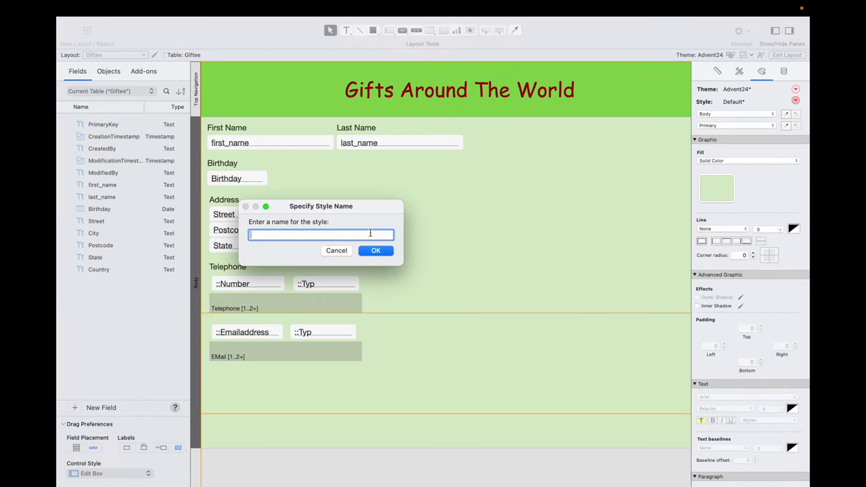
text(BodyBack)
key(Return)
Step: Save the new styles into the Advent24 theme
click(796, 88)
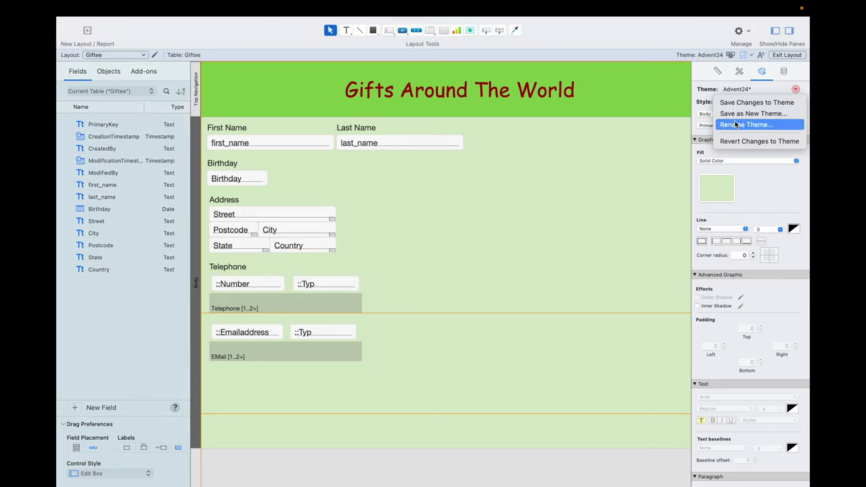
click(757, 102)
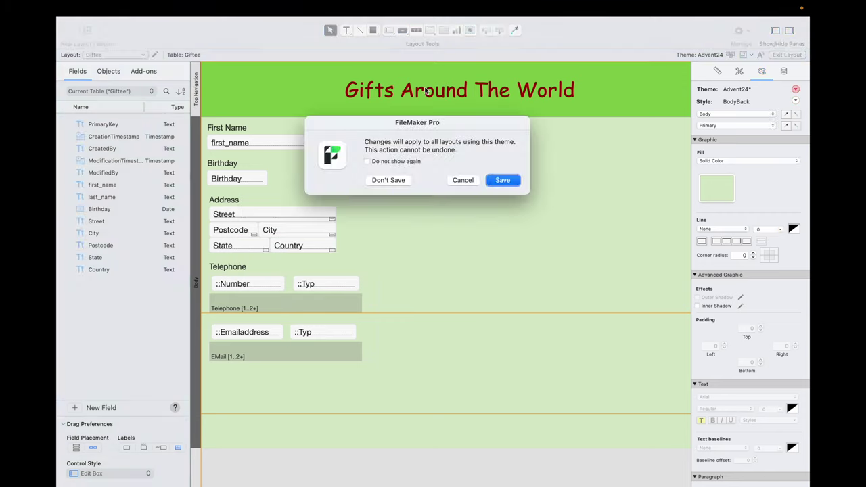
click(503, 180)
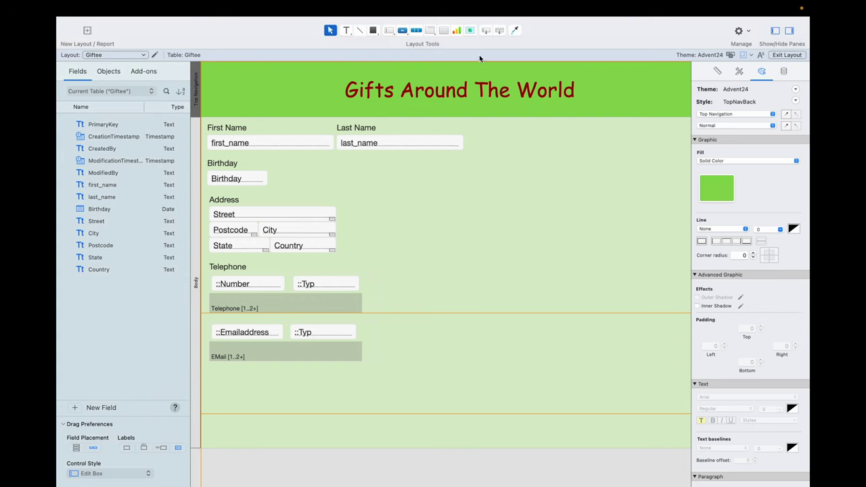
key(Tab)
Step: Restyle the First Name label in dark red Comic Sans MS
click(761, 368)
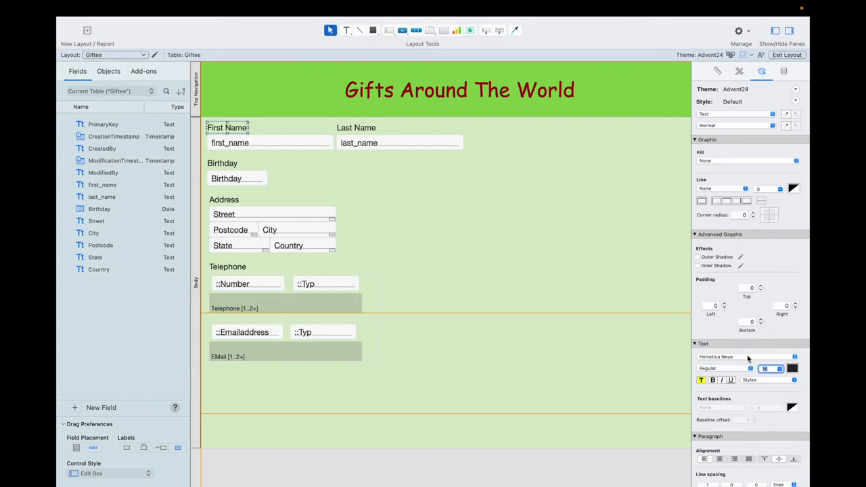
click(748, 357)
click(740, 303)
click(793, 368)
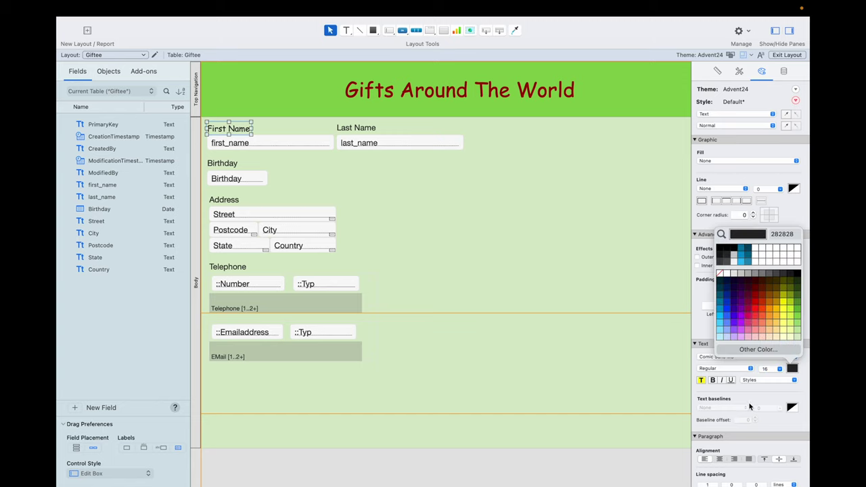
click(755, 296)
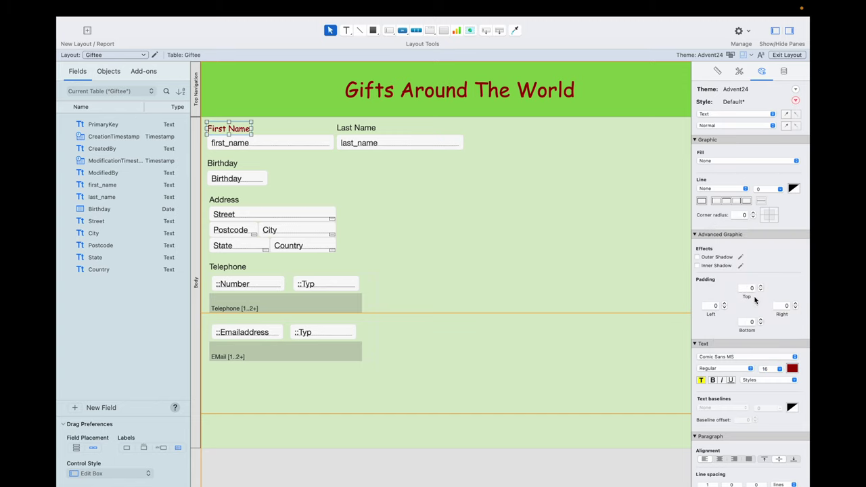
Step: Save that label formatting as a new style 'Label' and store it in Advent24
click(795, 100)
click(758, 127)
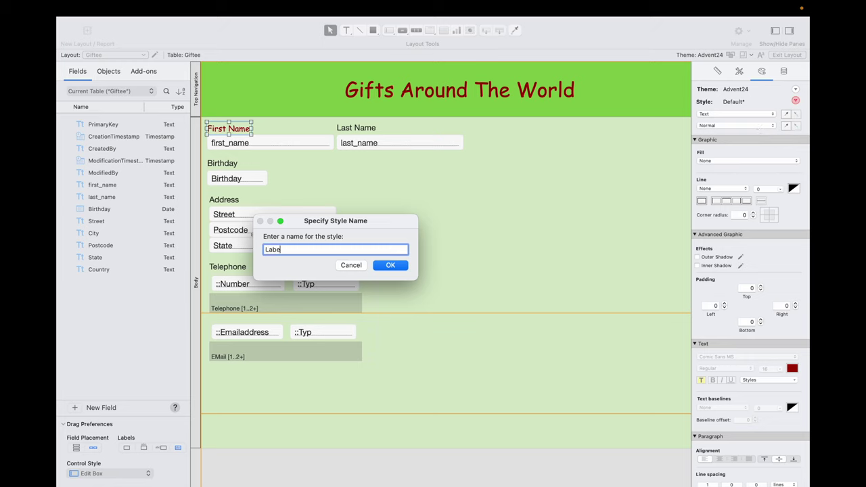
text(Label)
key(Return)
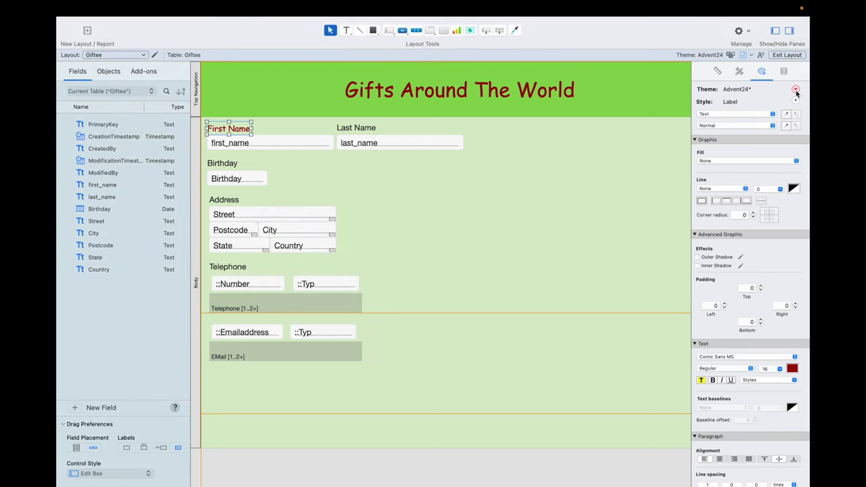
click(795, 89)
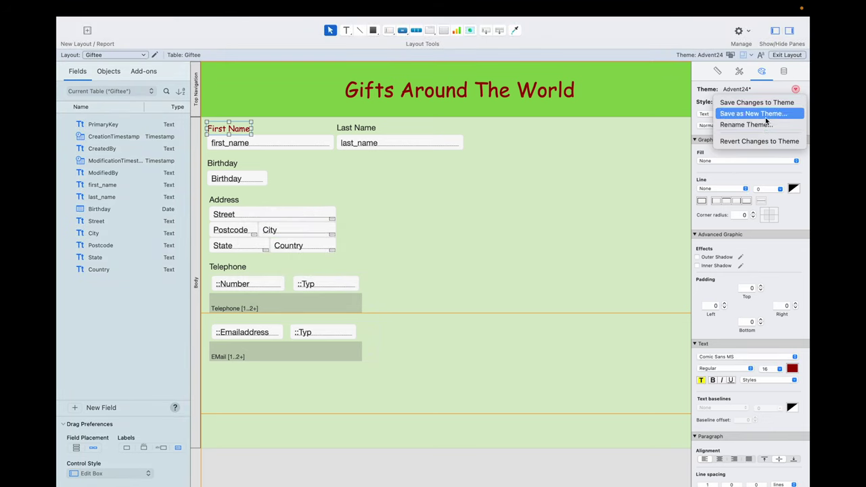
click(767, 103)
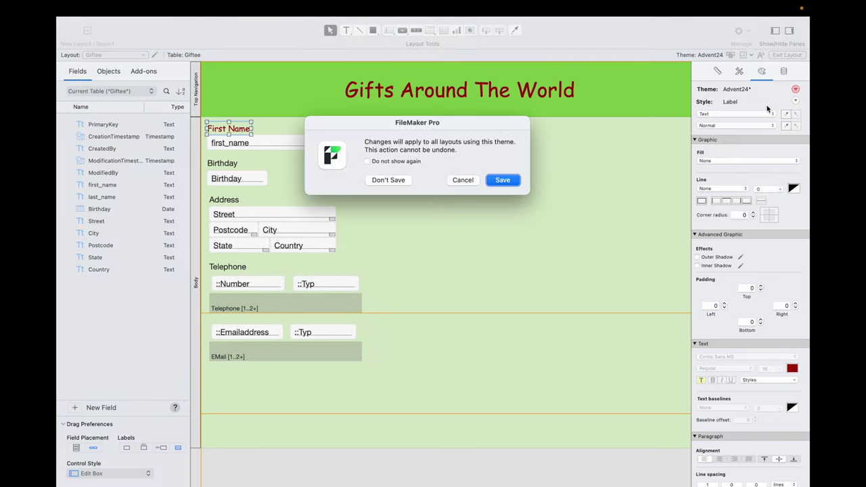
click(503, 180)
Step: Apply the Label style to the Last Name, Birthday, Address and Telephone labels
click(357, 127)
click(739, 71)
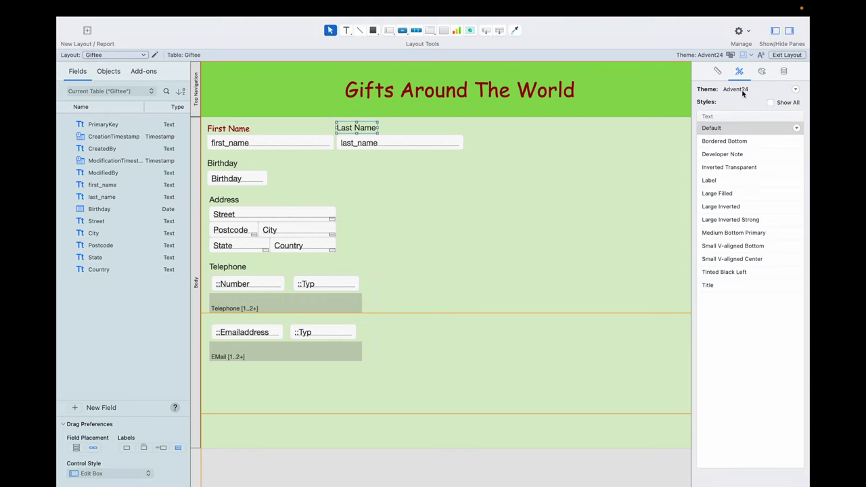
click(724, 285)
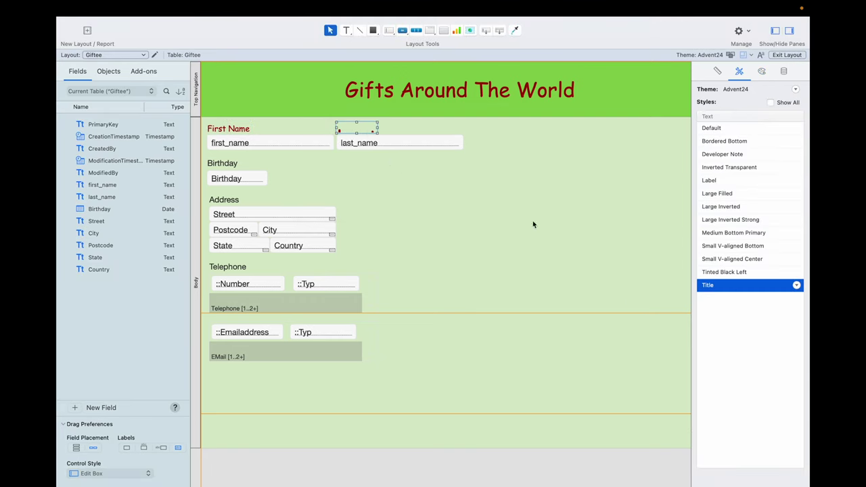
click(708, 180)
click(224, 164)
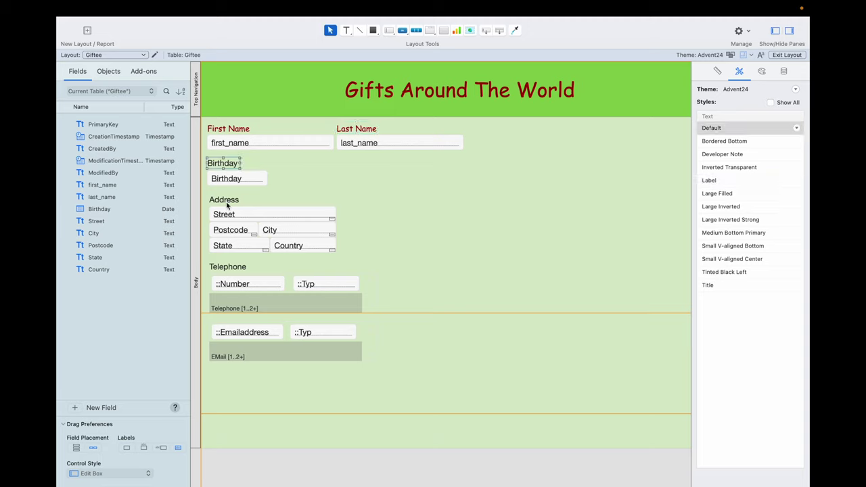
shift+click(224, 200)
shift+click(230, 268)
click(722, 183)
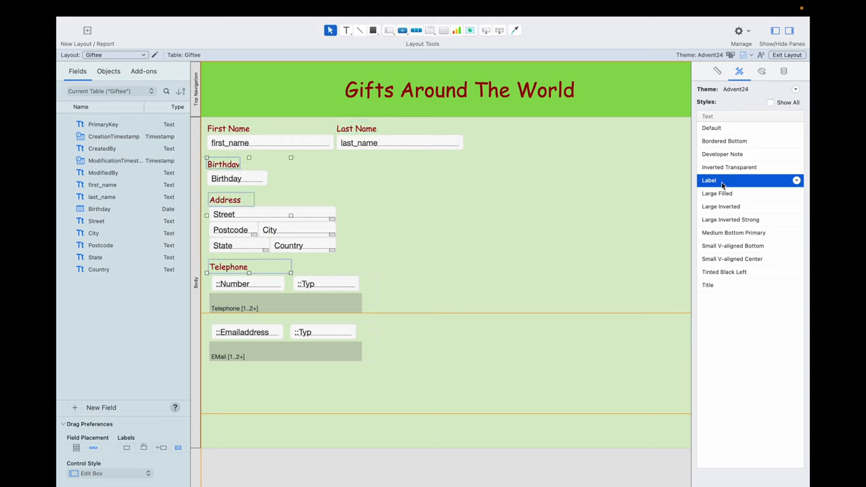
click(249, 162)
click(226, 165)
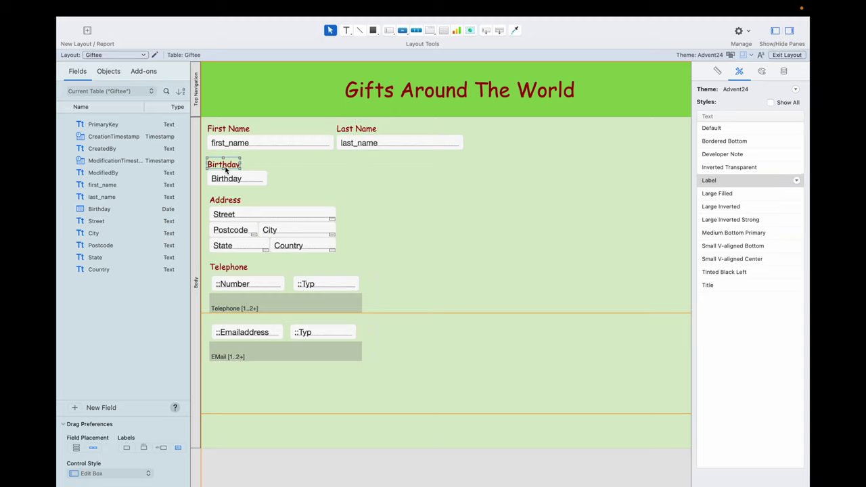
click(323, 186)
Step: Duplicate the Telephone label above the email portal and change its text to 'EMail'
click(230, 268)
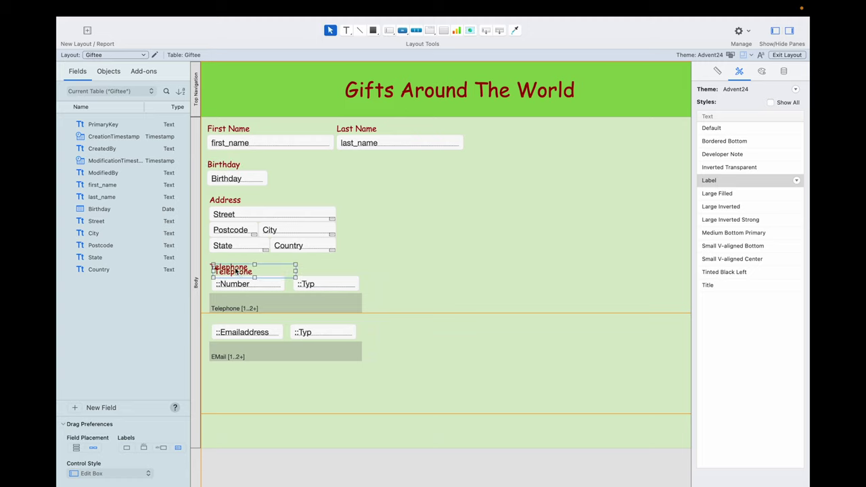
drag(230, 267, 242, 322)
double_click(241, 322)
key(super+a)
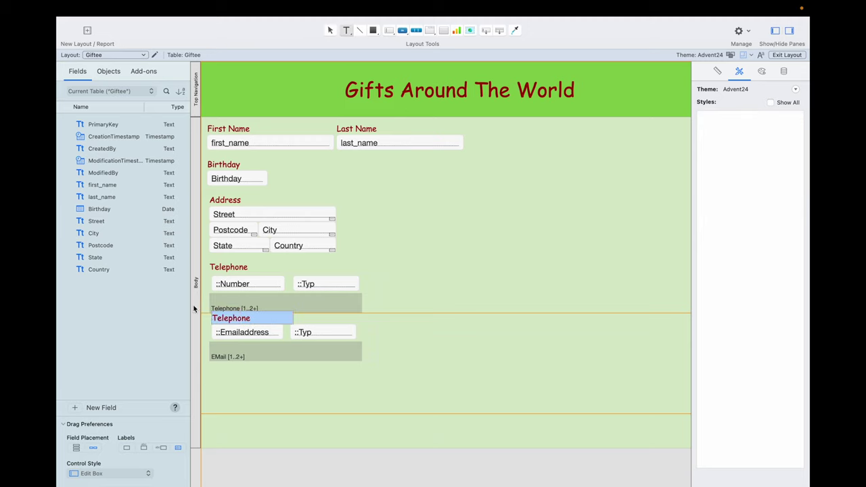
text(EMail)
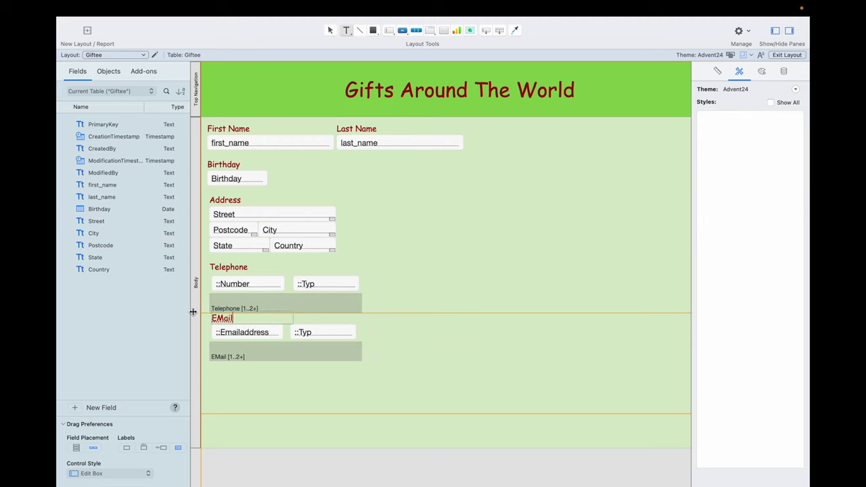
key(Escape)
Step: Shift the email portal and its EMail heading slightly down
click(261, 354)
drag(229, 319, 229, 322)
click(227, 334)
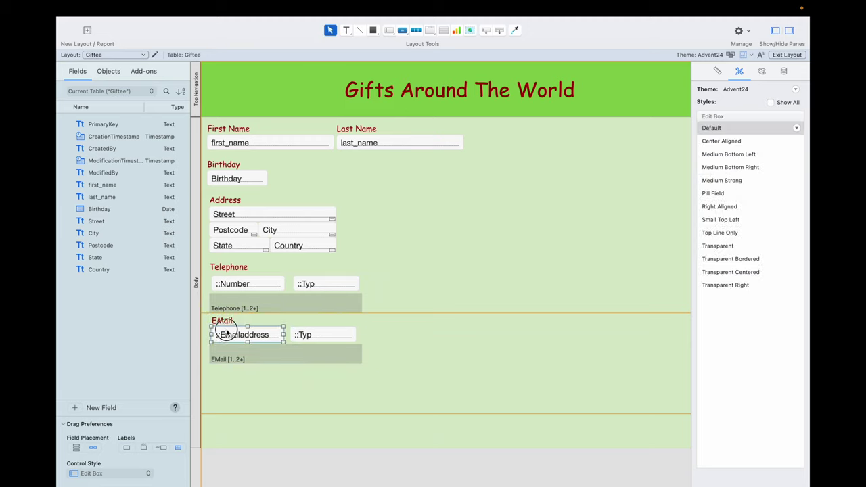
shift+click(225, 321)
shift+click(249, 356)
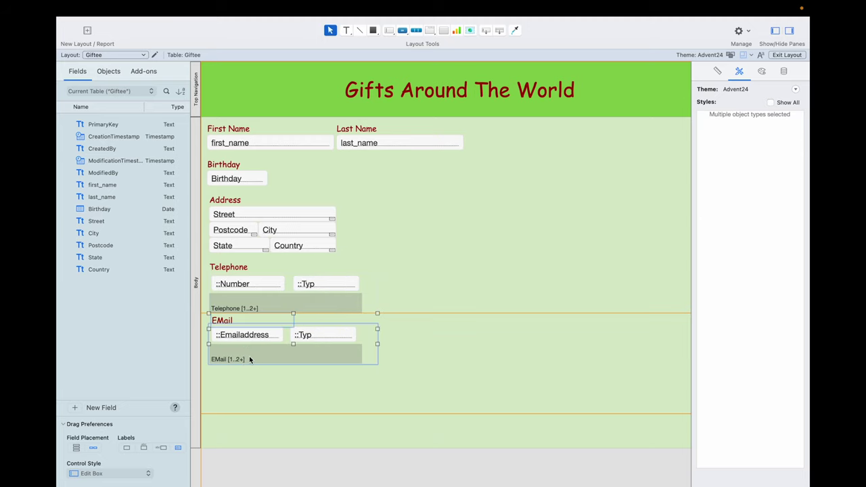
drag(249, 357, 249, 359)
click(448, 344)
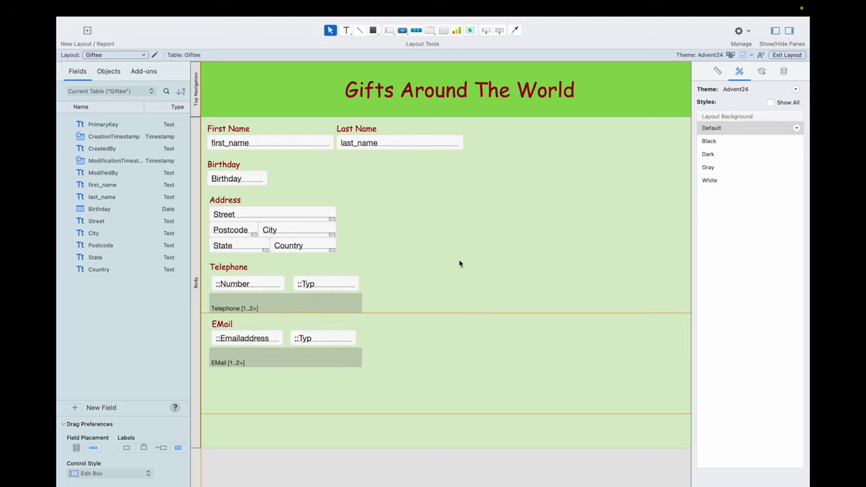
click(274, 143)
click(762, 71)
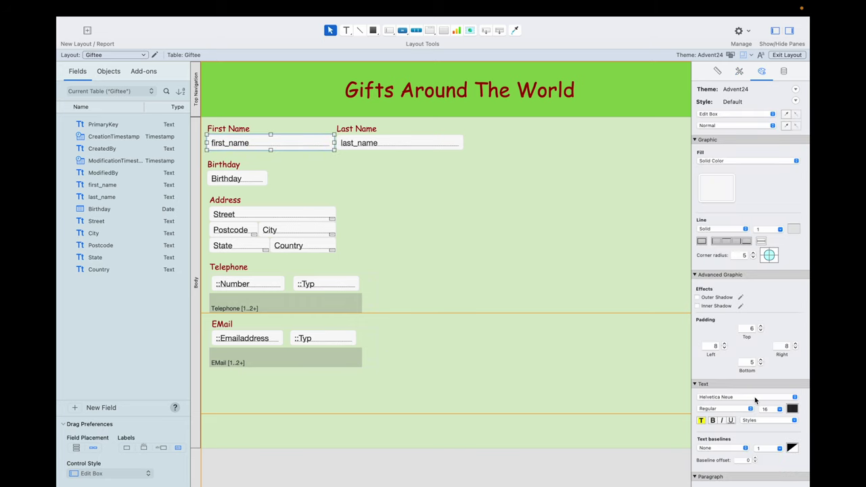
Step: Set first_name's font to Comic Sans MS and save it as a new style 'Fields'
click(756, 397)
click(752, 345)
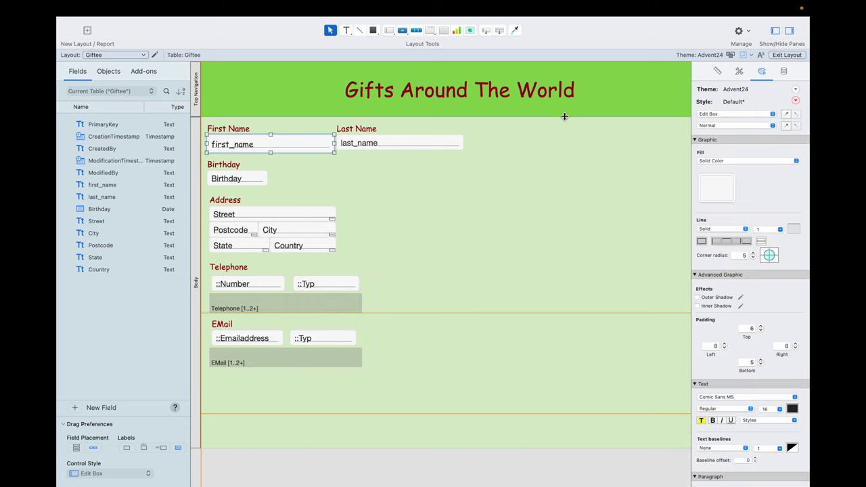
click(797, 101)
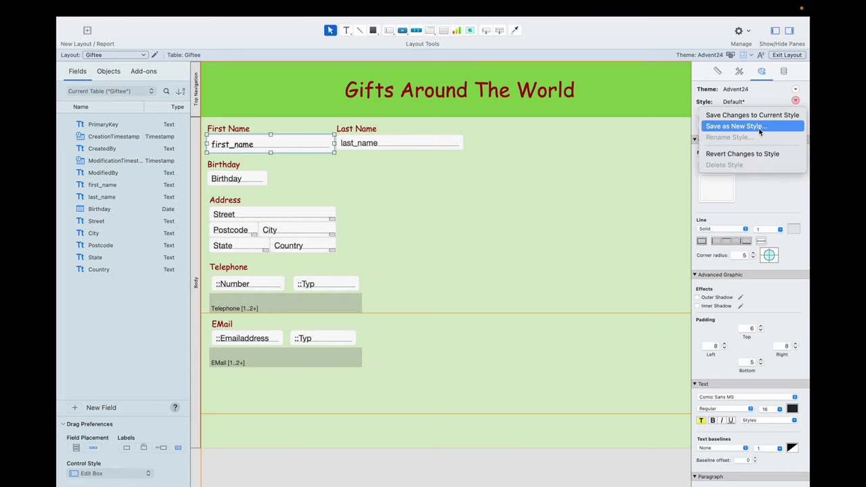
click(737, 126)
text(Fields)
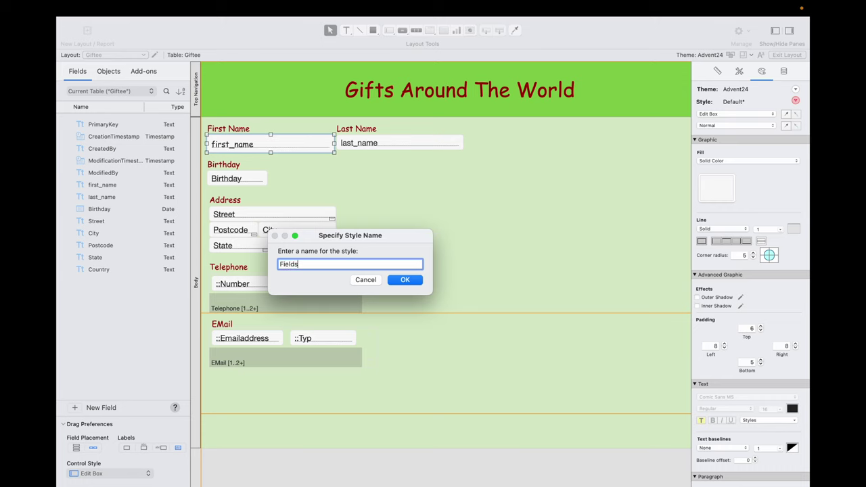
key(Return)
Step: Select last_name, Birthday, the address fields, and the telephone and email portal fields together
click(440, 152)
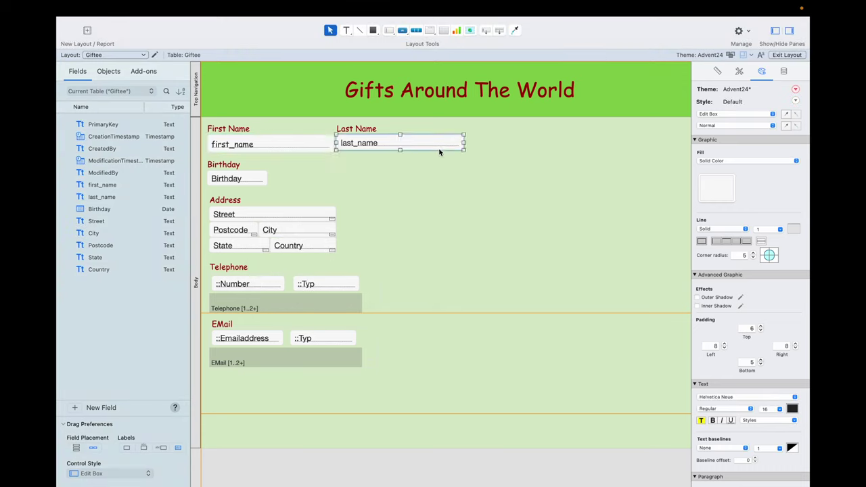
shift+click(237, 178)
shift+click(271, 214)
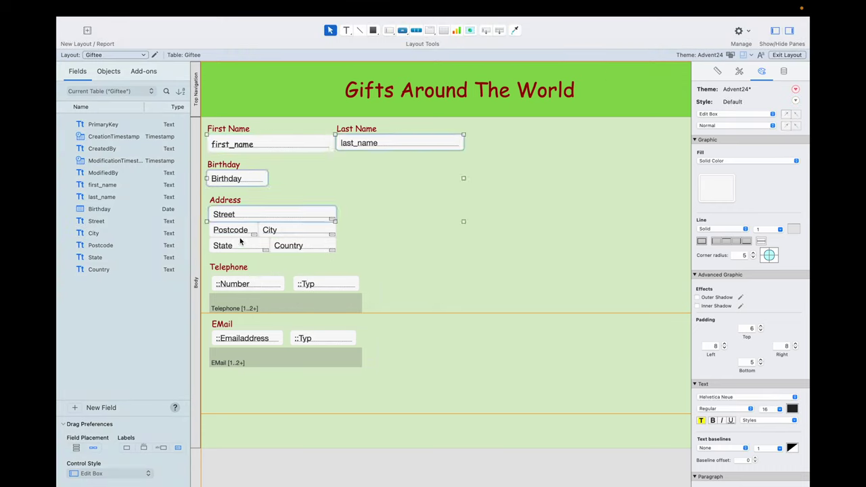
shift+click(230, 230)
shift+click(291, 230)
shift+click(249, 250)
shift+click(302, 247)
shift+click(231, 286)
shift+click(313, 283)
shift+click(235, 340)
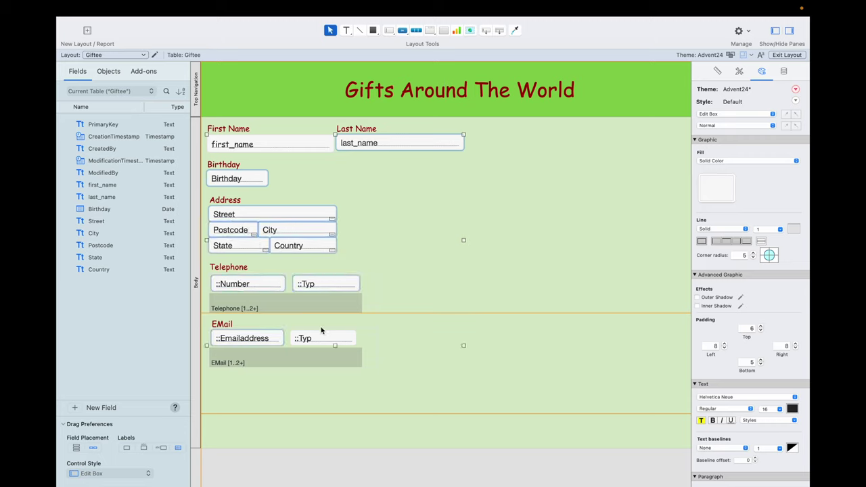
shift+click(323, 338)
click(741, 72)
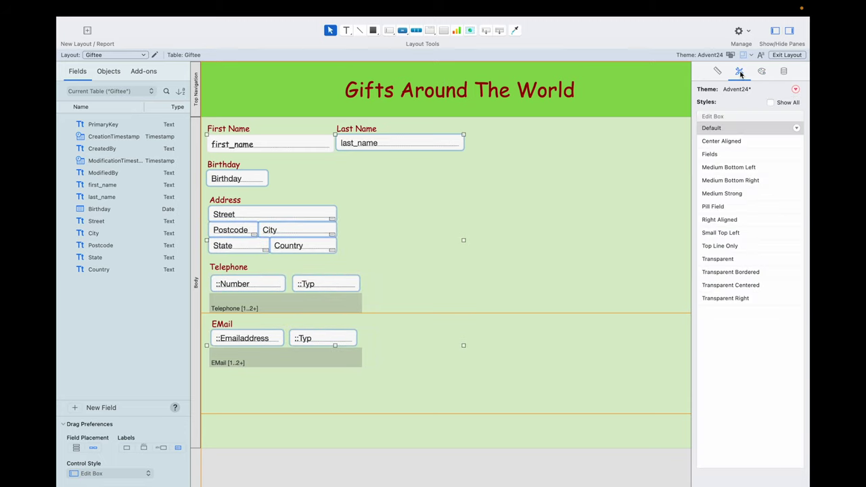
Step: Apply the Fields style to the selected fields, then check the Birthday, last_name, Postcode and City fields
click(717, 154)
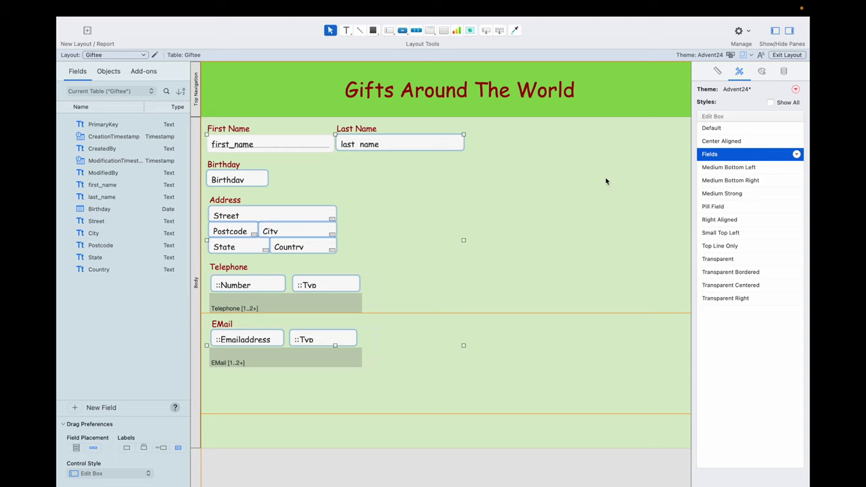
click(358, 226)
click(237, 180)
click(392, 144)
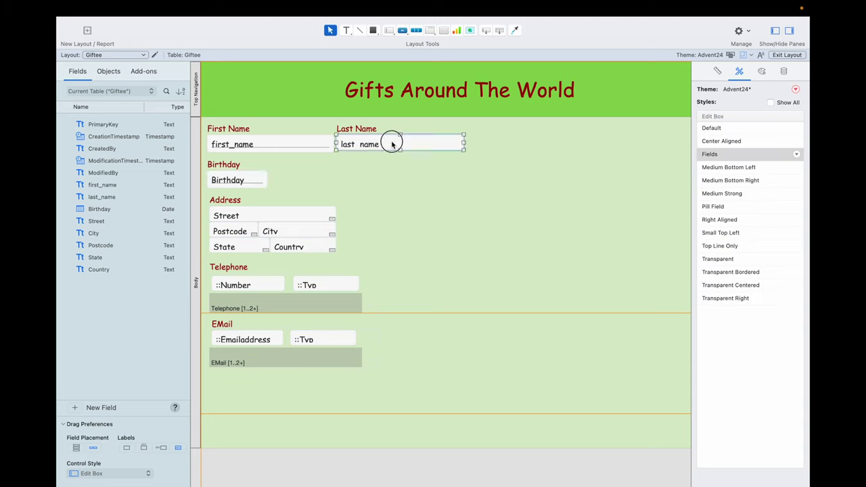
click(229, 230)
click(272, 233)
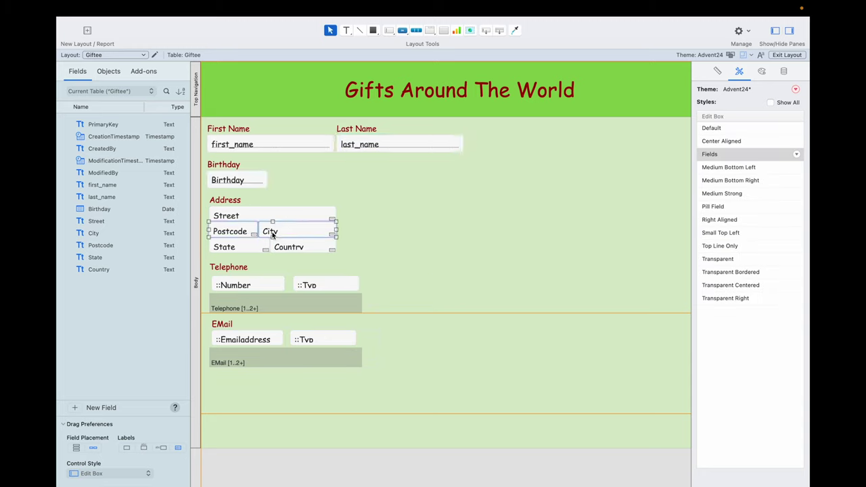
click(219, 261)
Step: Repack the address block: Postcode under Street, City beside Postcode, State under Postcode
drag(207, 221, 354, 370)
click(288, 222)
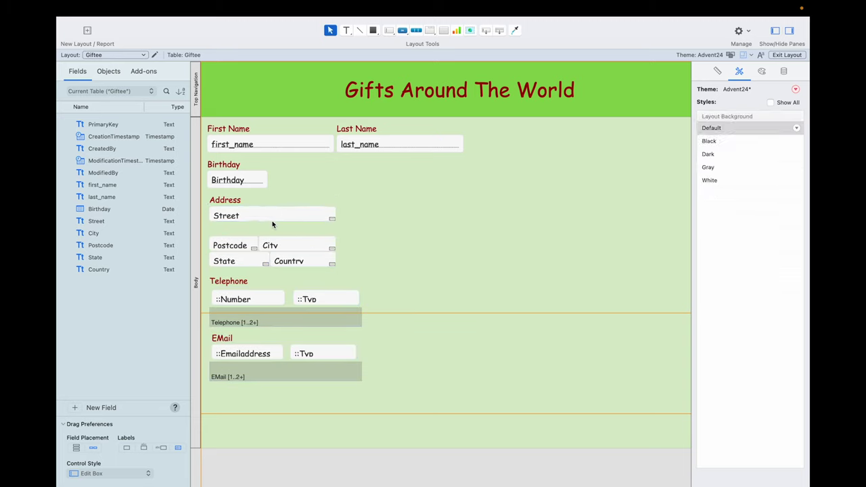
click(271, 219)
drag(243, 244, 242, 232)
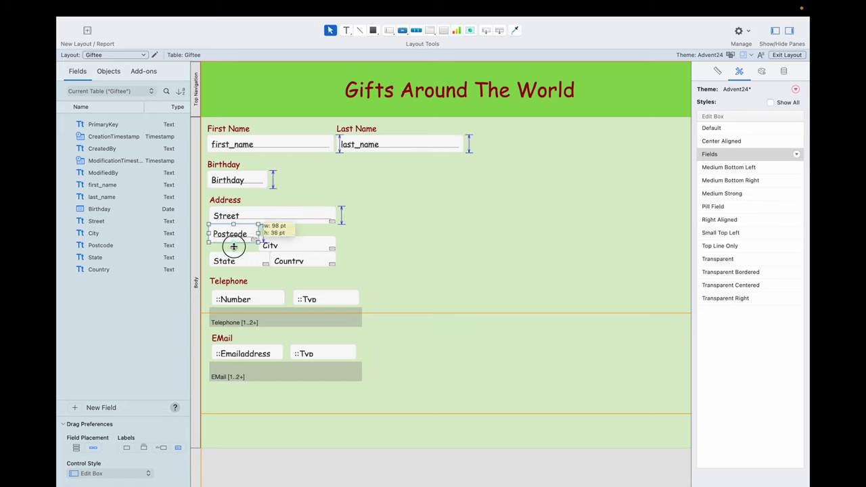
drag(274, 245, 278, 233)
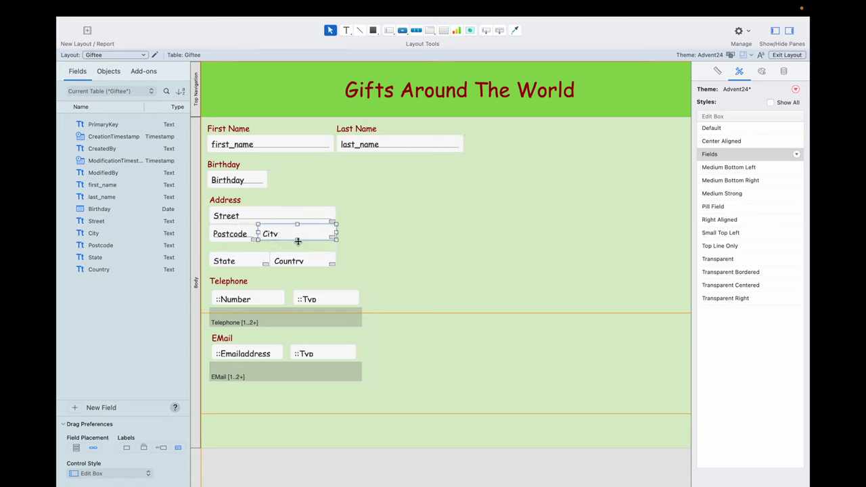
drag(239, 266, 287, 255)
Step: Move the Telephone label, Number field and portal up, and make the Telephone portal row taller
click(233, 283)
shift+click(241, 295)
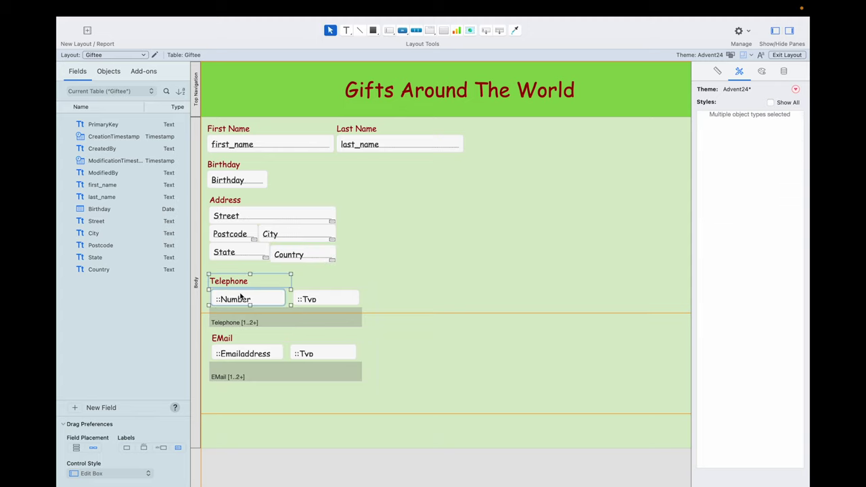
shift+click(254, 323)
drag(254, 323, 254, 317)
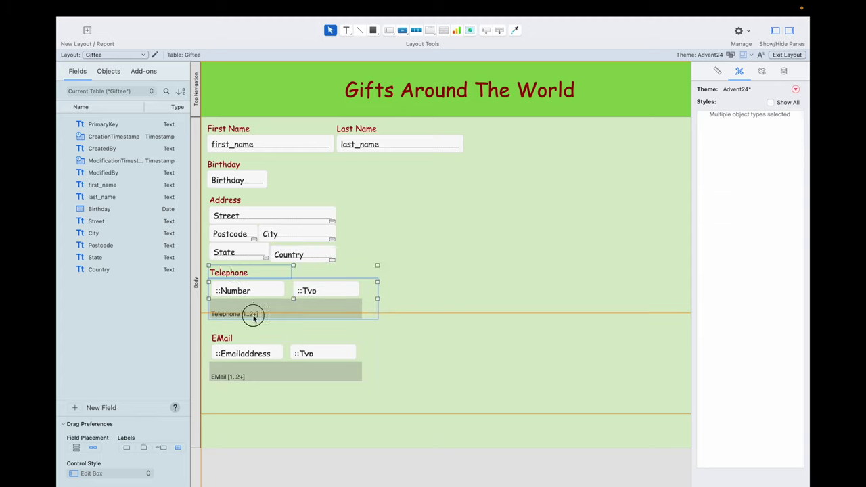
click(254, 317)
drag(294, 295, 294, 302)
Step: Make the EMail portal row taller so the Emailaddress and Typ fields fit
click(257, 293)
shift+click(335, 297)
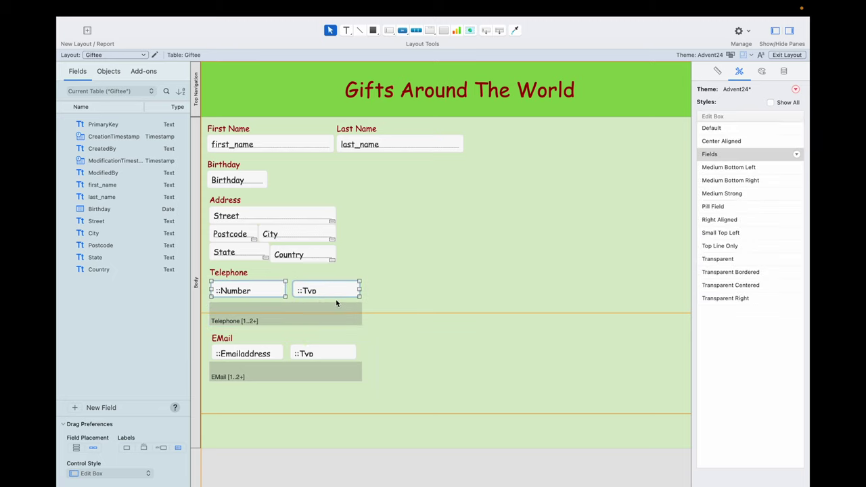
click(287, 296)
click(242, 343)
scroll(252, 308, down, 3)
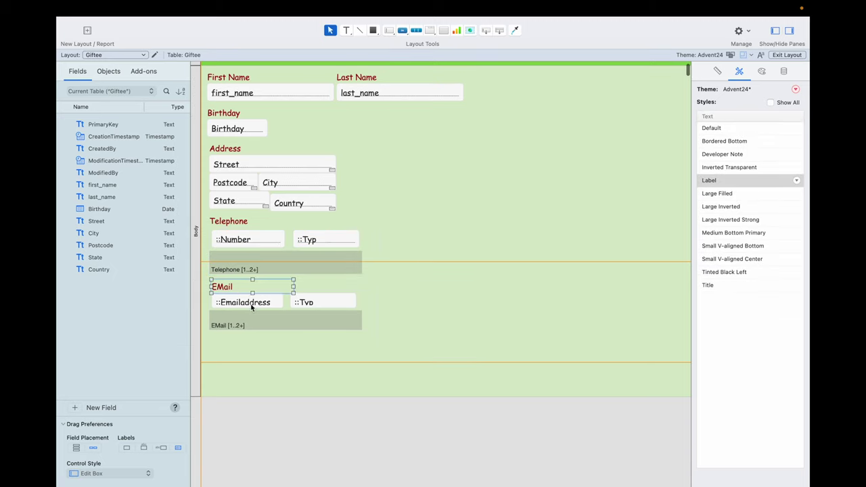
click(294, 320)
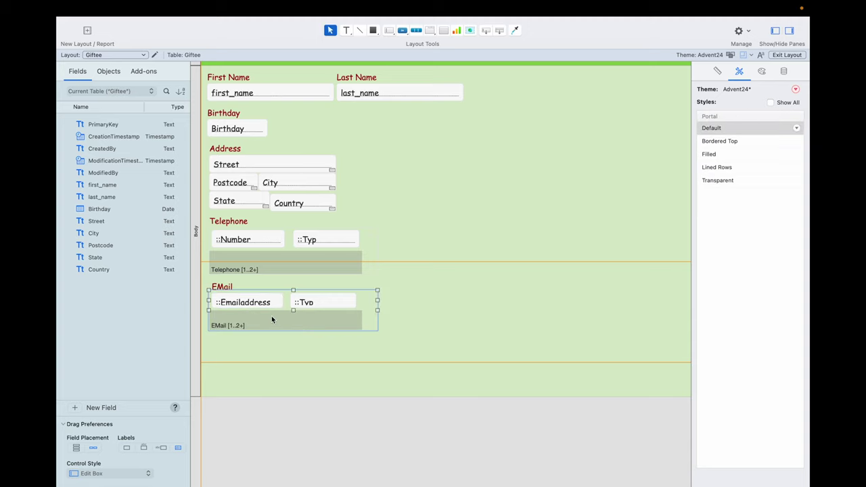
drag(293, 312, 293, 319)
click(274, 304)
shift+click(309, 306)
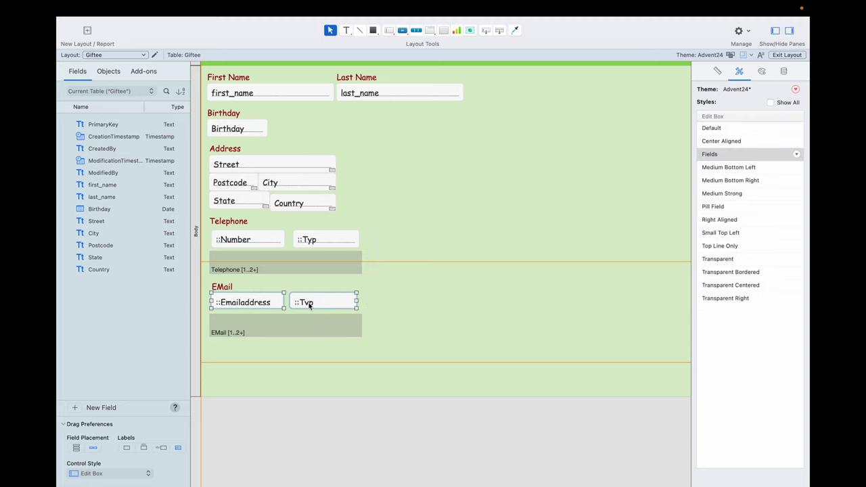
click(380, 331)
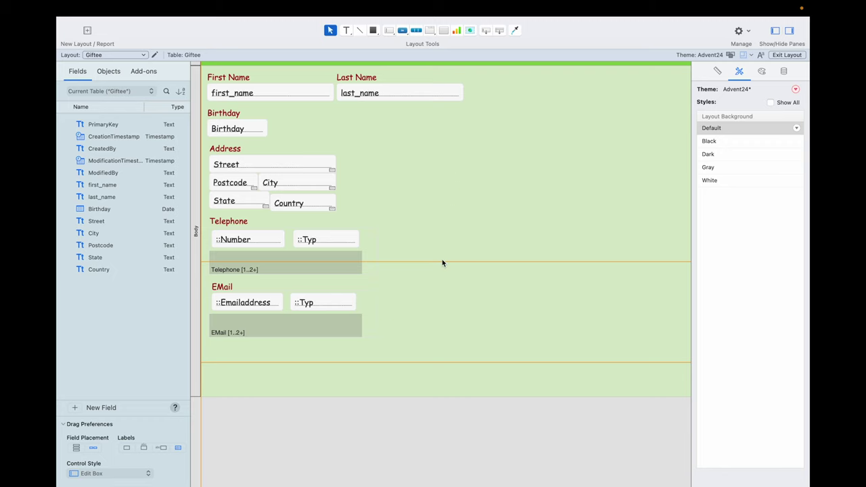
scroll(442, 265, up, 2)
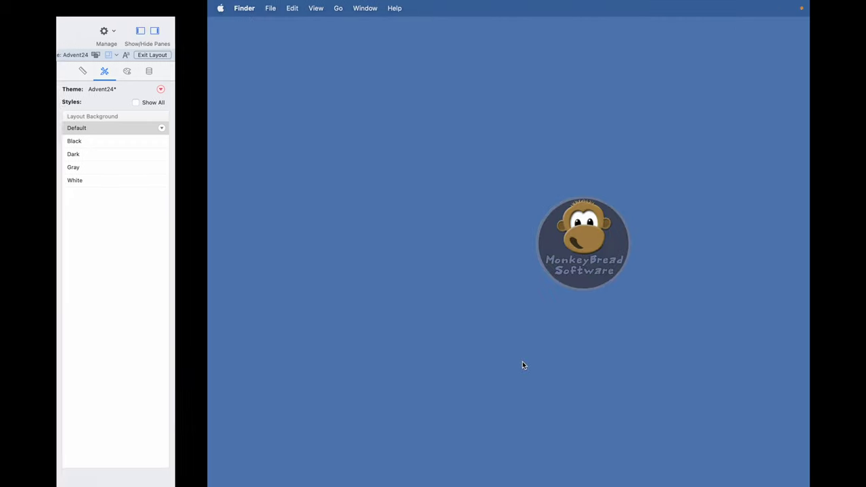
Step: Drag only Elf.png from the Finder desktop onto the Giftee layout's right edge
drag(750, 139, 807, 314)
drag(780, 157, 613, 247)
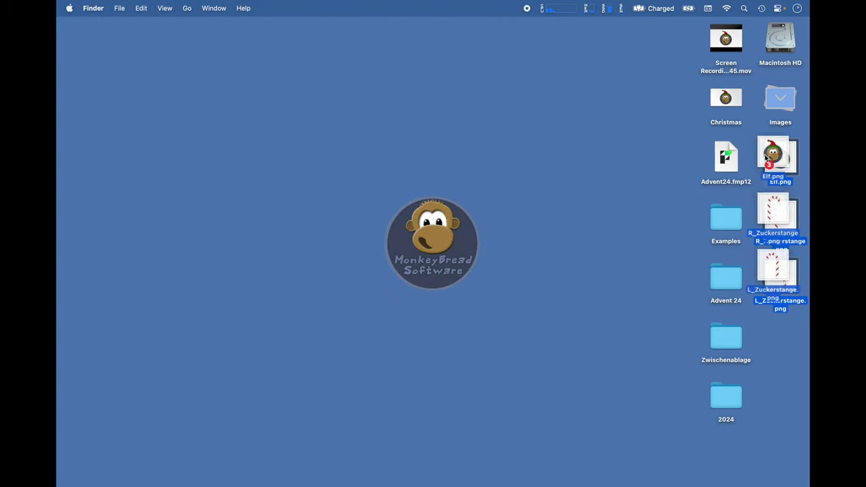
click(752, 329)
click(785, 157)
drag(783, 157, 569, 198)
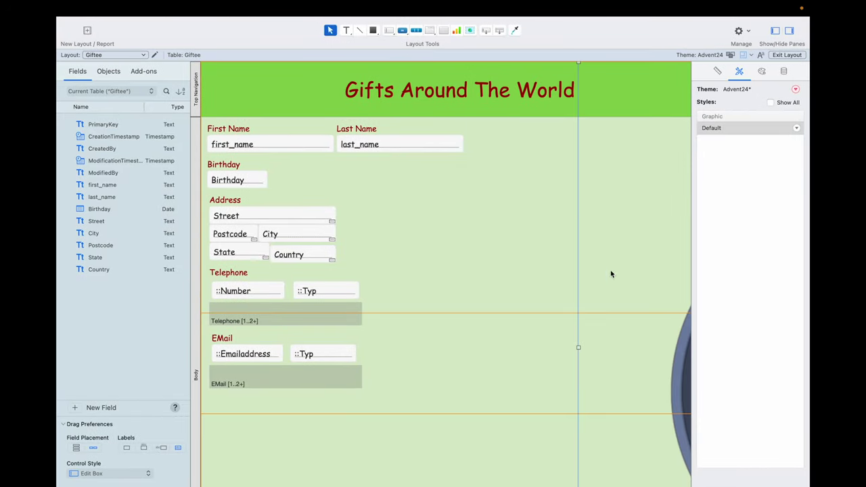
Step: Shrink the elf monkey image to about 108 pt square
drag(686, 351, 386, 362)
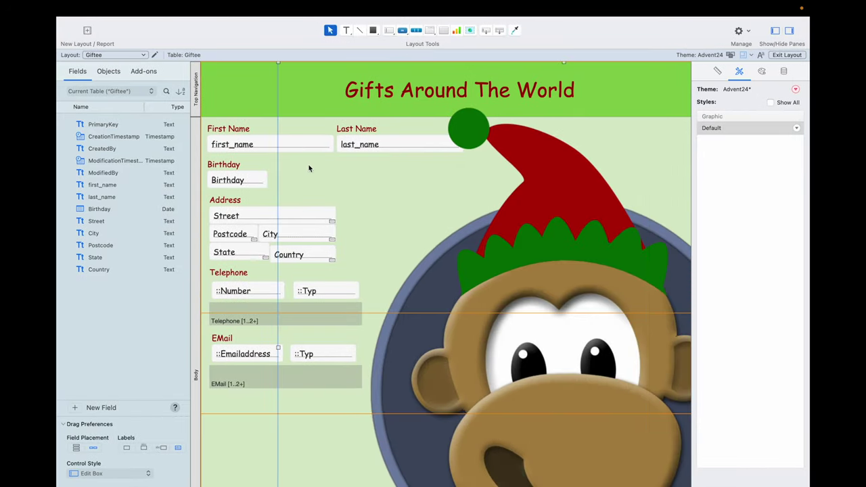
drag(279, 62, 293, 110)
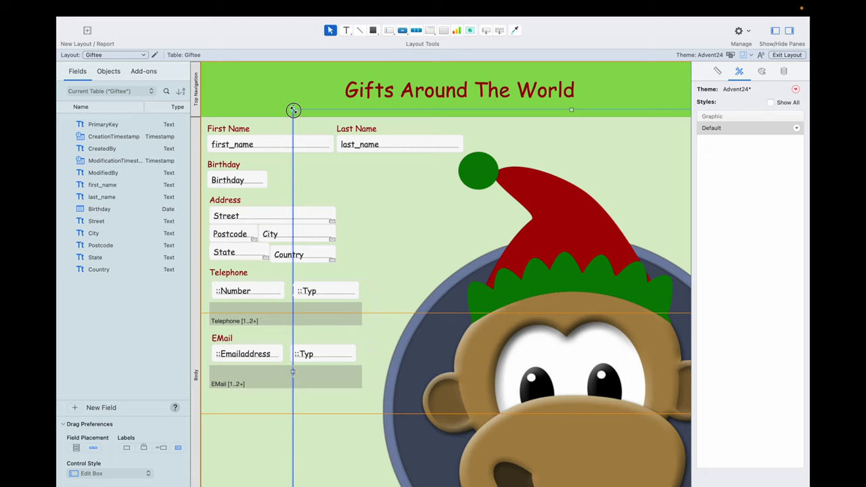
drag(293, 110, 398, 174)
drag(382, 145, 526, 289)
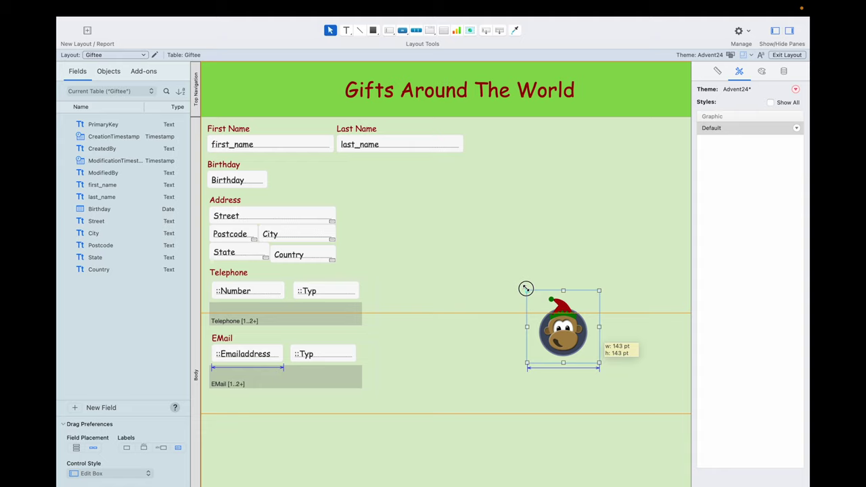
mouse_move(526, 289)
mouse_down()
mouse_move(519, 273)
mouse_move(538, 299)
mouse_up()
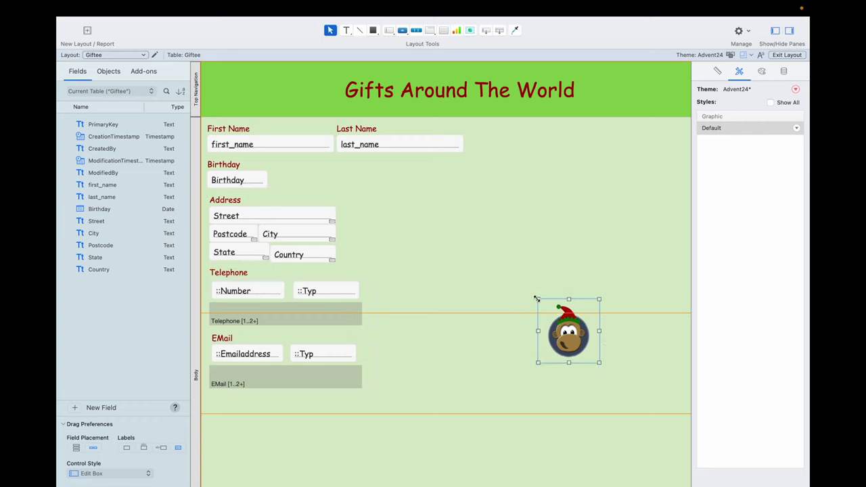
Step: Move the monkey logo right of the title in the green header, then drop in R_Zuckerstange.png
drag(571, 342, 639, 94)
click(605, 125)
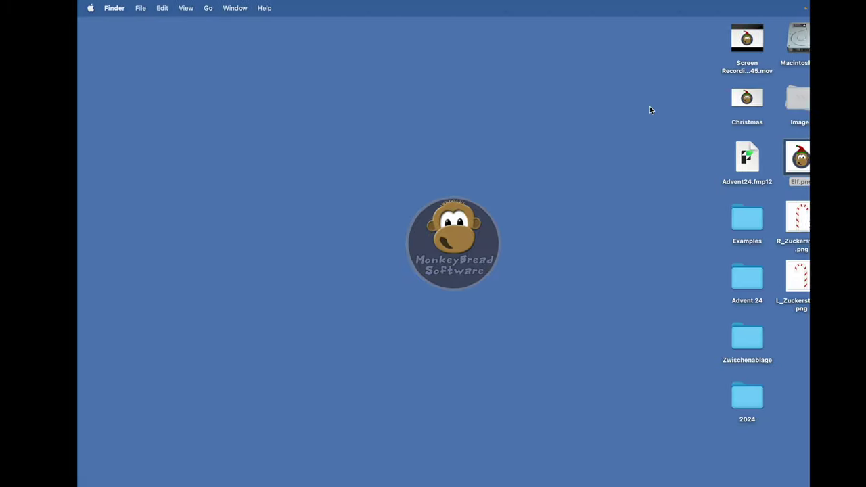
click(779, 228)
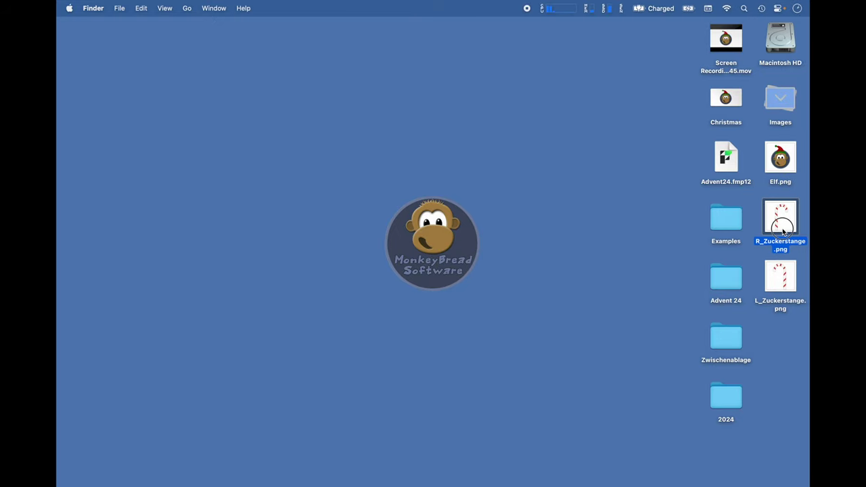
drag(782, 230, 561, 228)
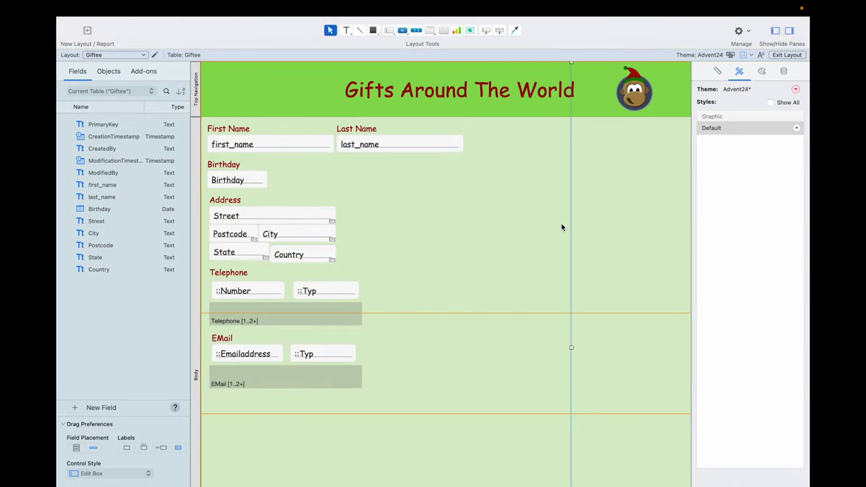
Step: Enlarge the candy cane, deepen the header, lower the title, and place the cane right of the title
click(571, 315)
click(571, 70)
drag(572, 62, 598, 83)
click(514, 116)
drag(515, 117, 514, 126)
click(508, 93)
drag(508, 93, 507, 100)
click(606, 108)
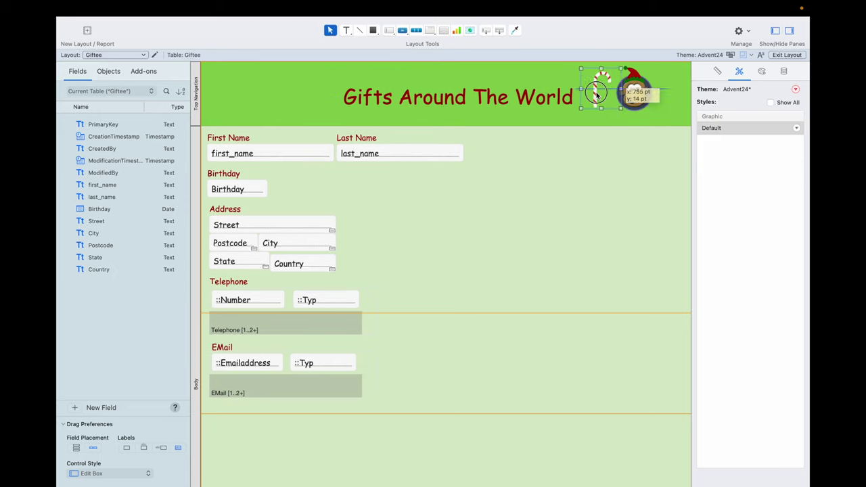
drag(606, 108, 596, 103)
drag(626, 128, 654, 91)
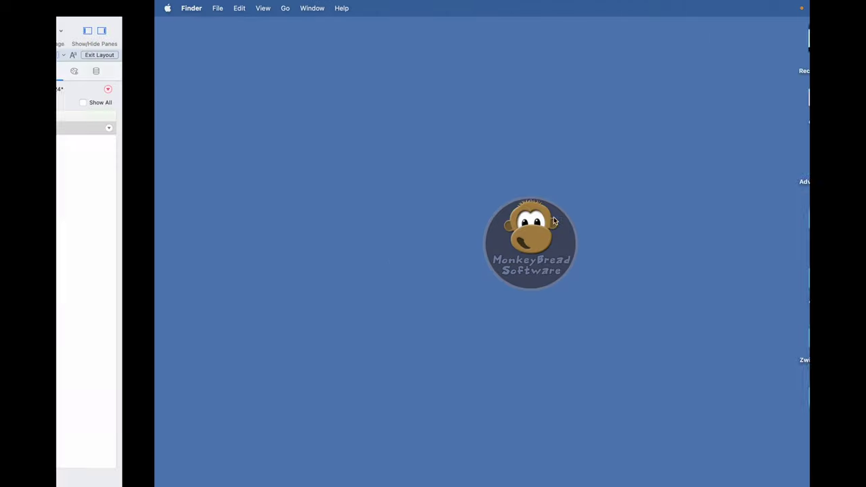
Step: Add a second candy cane left of the title and line the Country field up with State
drag(782, 217, 408, 230)
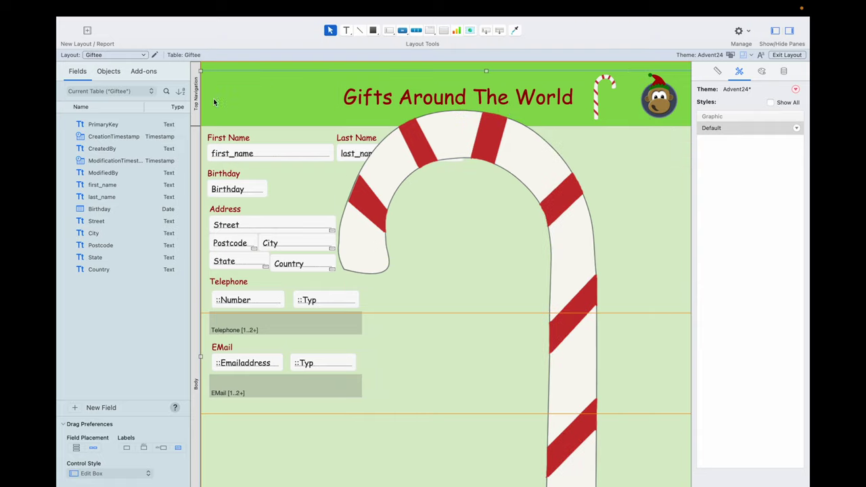
drag(200, 71, 317, 84)
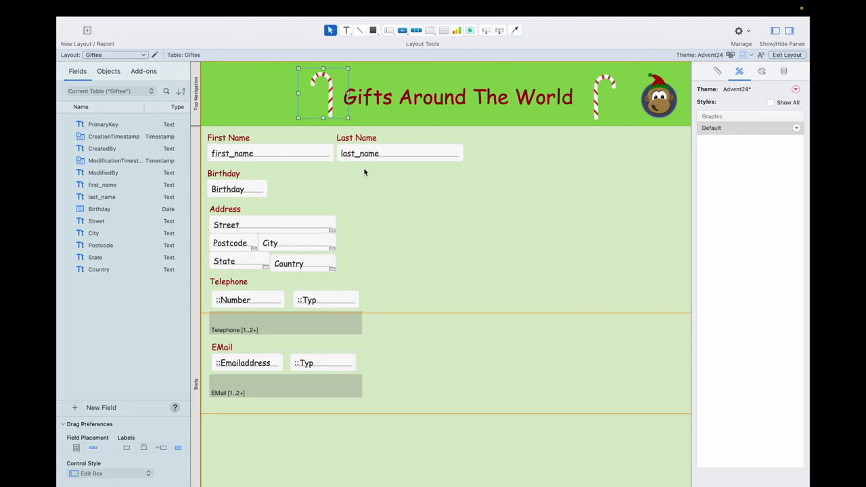
click(424, 285)
drag(598, 100, 591, 101)
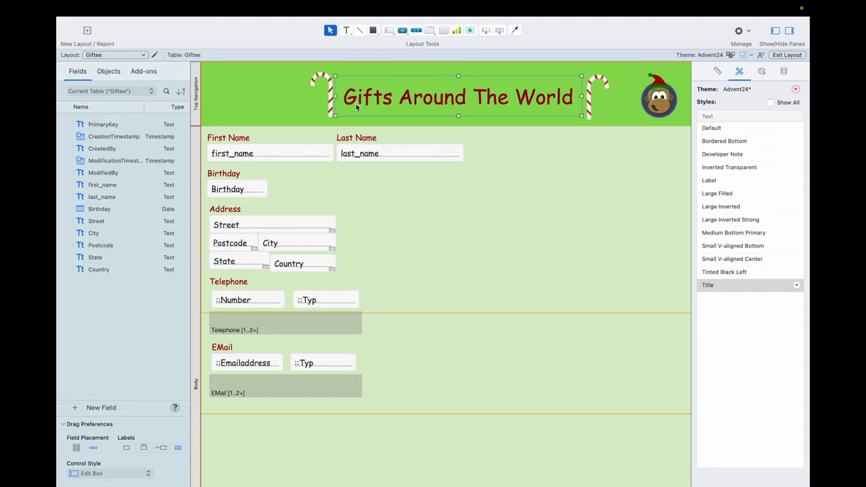
click(635, 184)
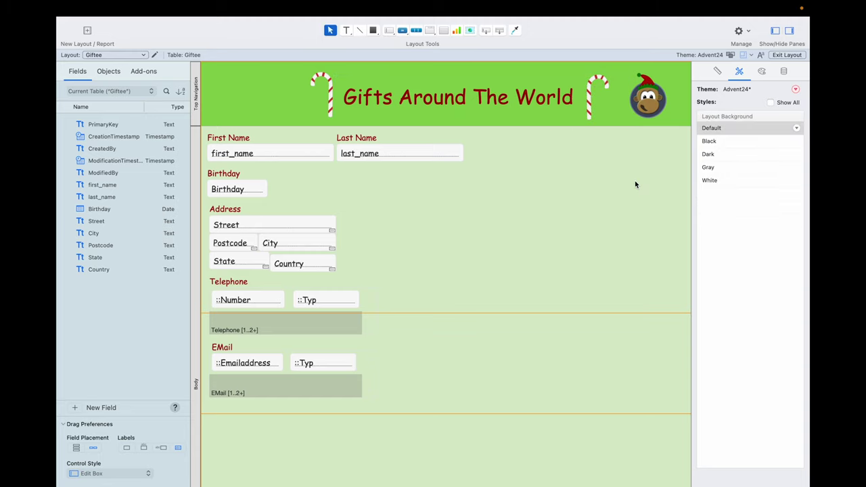
drag(321, 264, 321, 263)
click(391, 273)
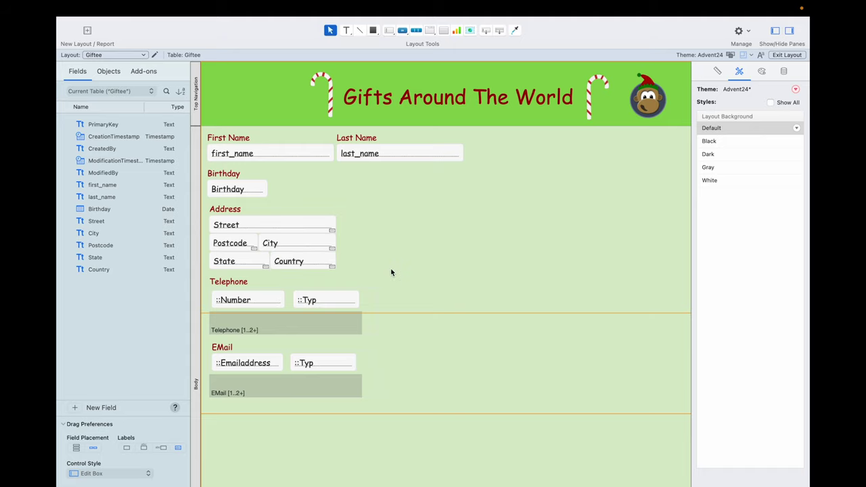